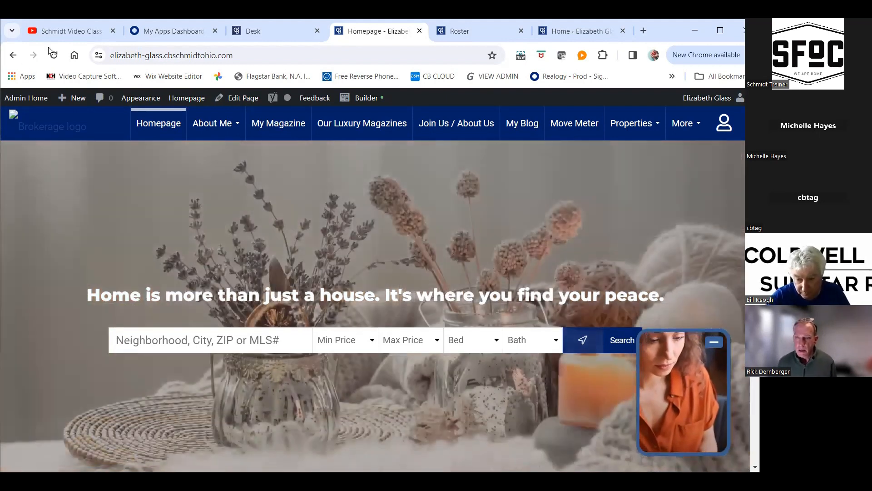
# Open the site's Move Meter page and set the first comparison location to Strongsville, OH (44136)
pyautogui.click(53, 55)
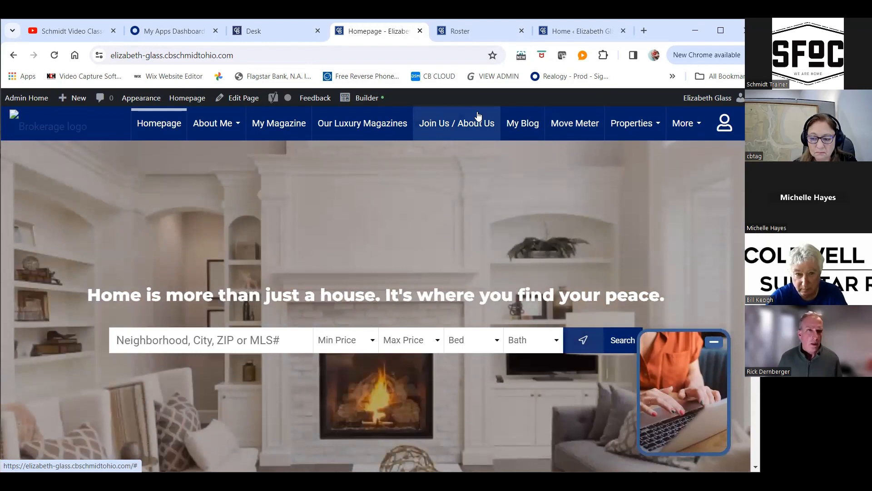
pyautogui.click(576, 127)
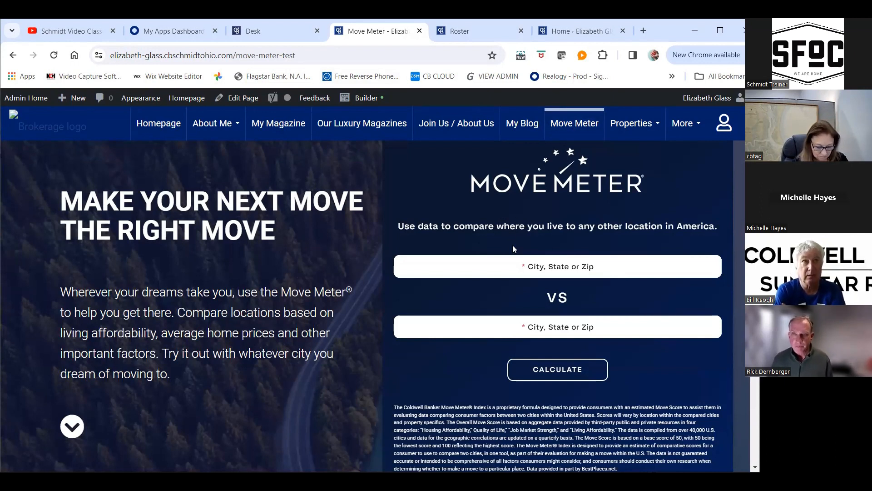
pyautogui.click(502, 276)
pyautogui.write('4')
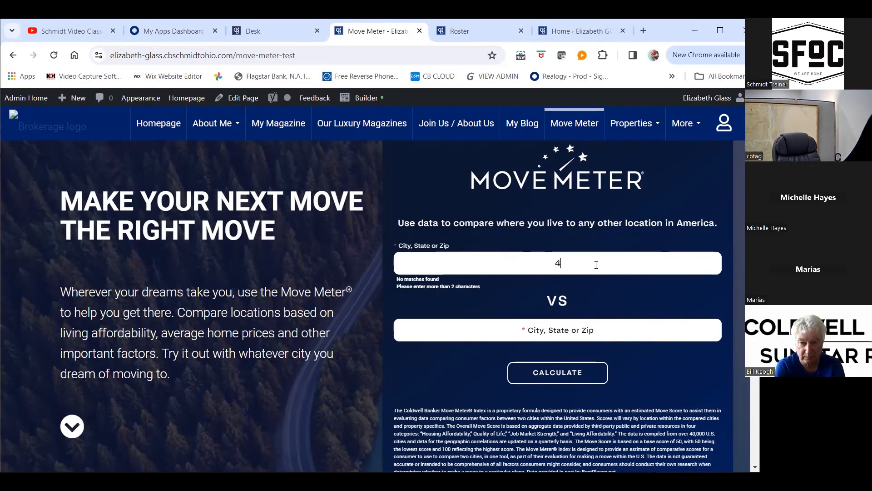
pyautogui.write('4136')
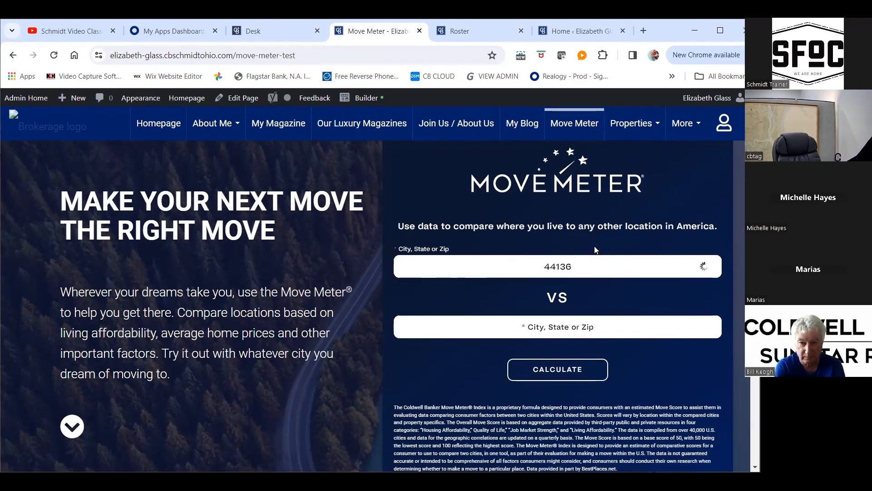
pyautogui.click(436, 289)
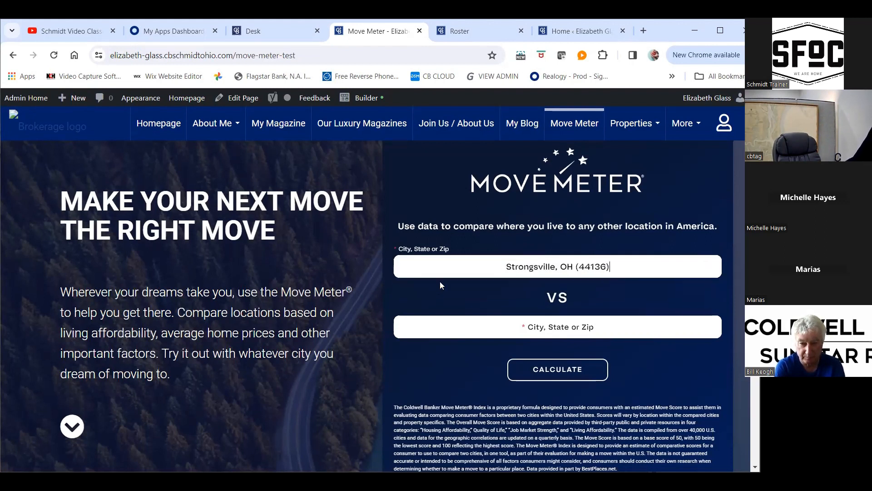
# Set the second location to Strongsville, OH (44149) and calculate the comparison
pyautogui.click(556, 328)
pyautogui.write('44149')
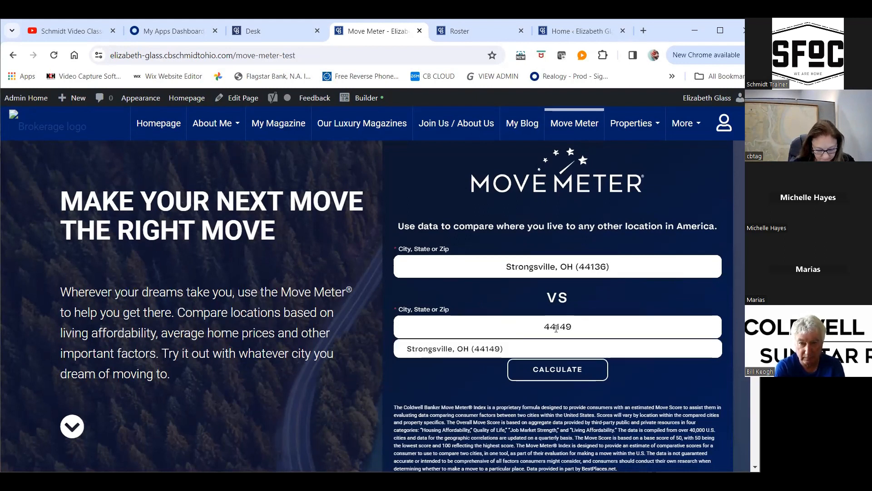
pyautogui.click(462, 353)
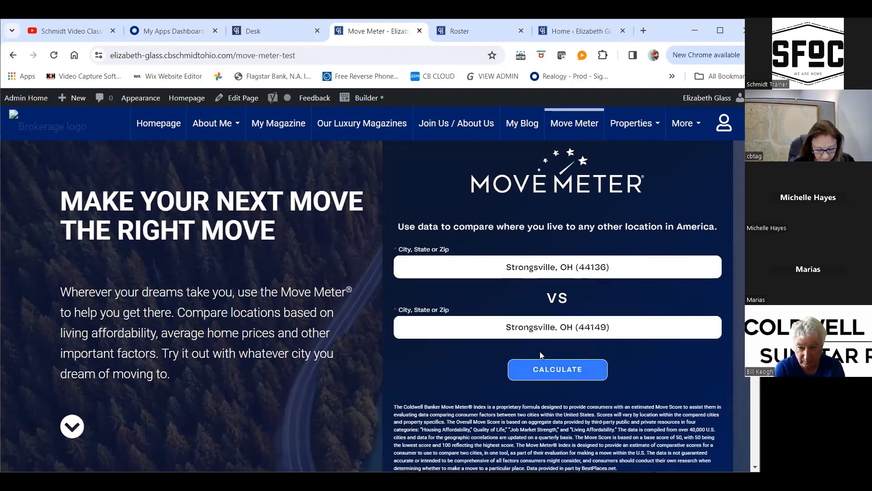
pyautogui.press('Return')
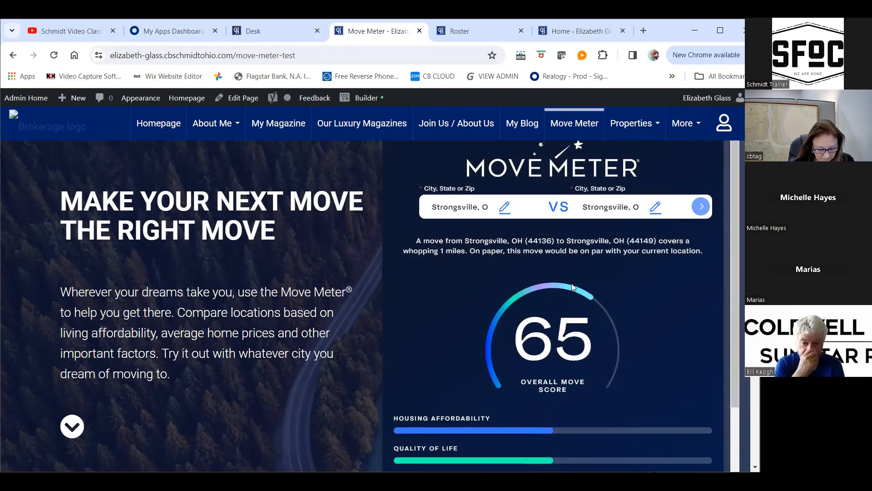
# Examine the overall move score, its category bars and the contact form further down the Move Meter page
pyautogui.scroll(-2, 572, 284)
pyautogui.scroll(-1, 572, 286)
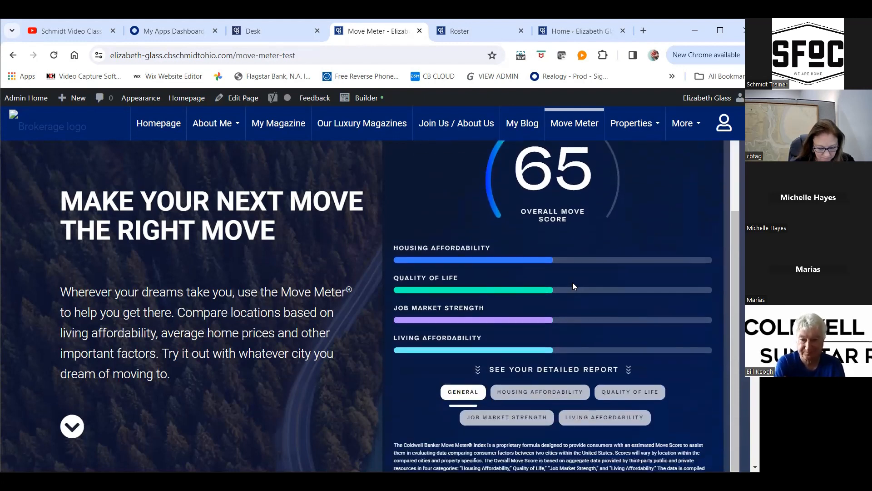
pyautogui.scroll(-1, 564, 289)
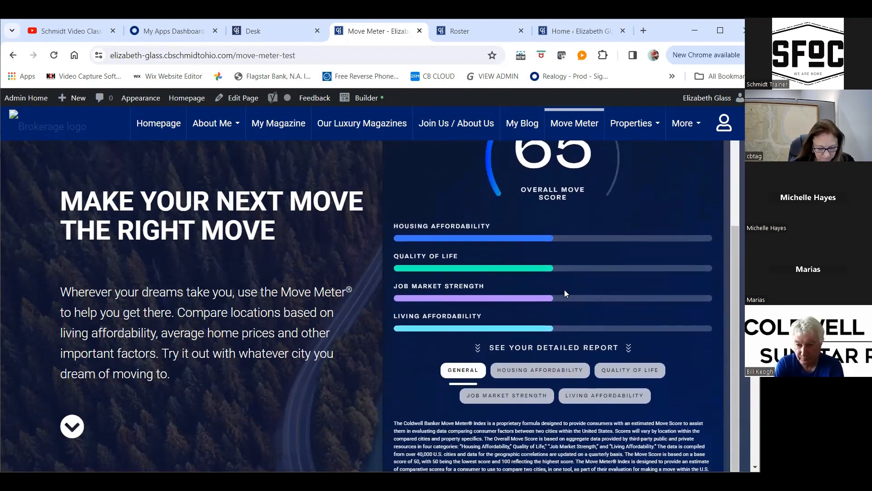
pyautogui.scroll(-1, 574, 286)
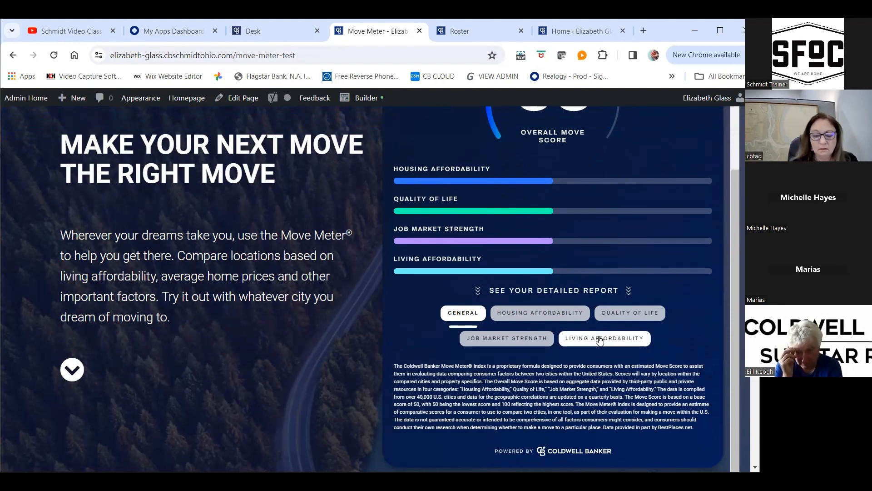
pyautogui.scroll(-4, 628, 217)
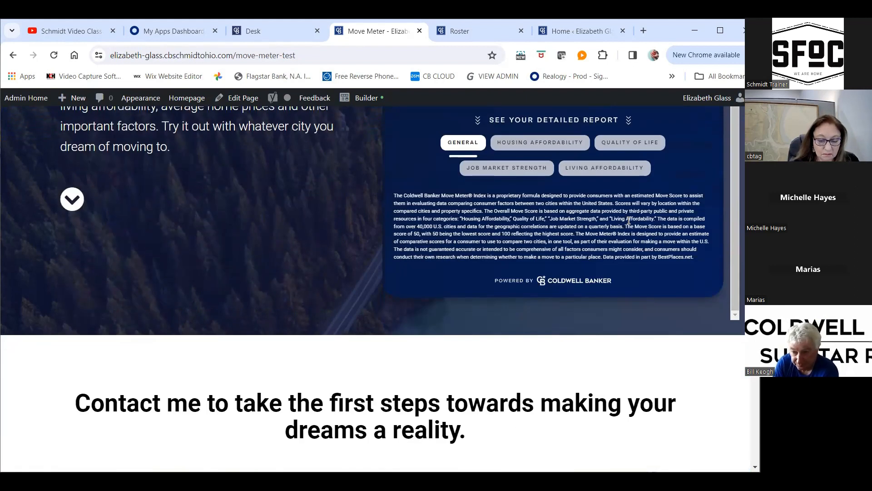
pyautogui.scroll(-3, 629, 220)
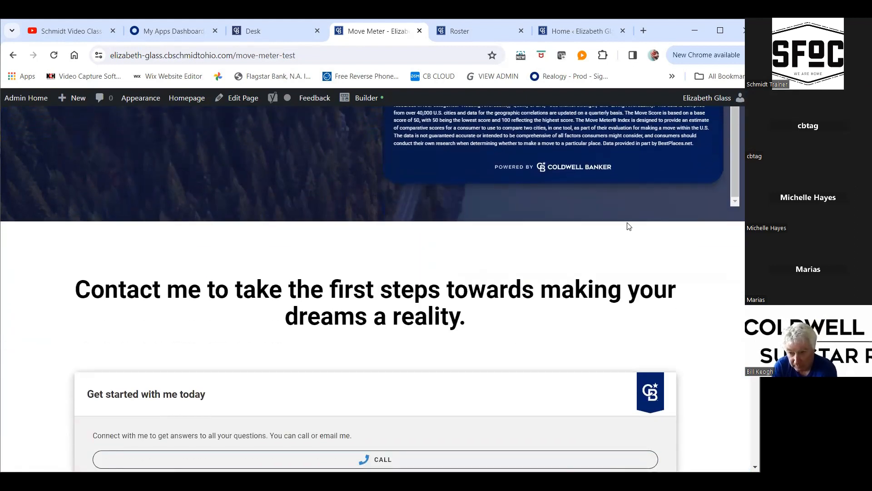
pyautogui.scroll(-8, 630, 227)
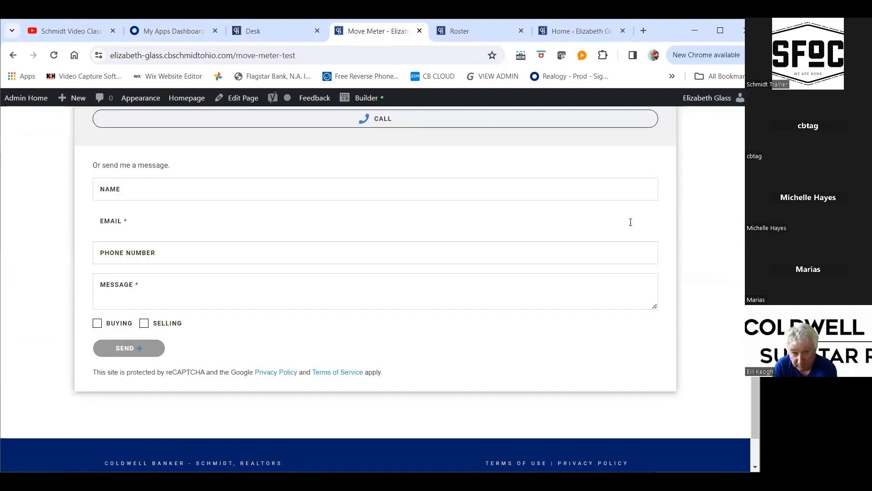
pyautogui.scroll(4, 630, 221)
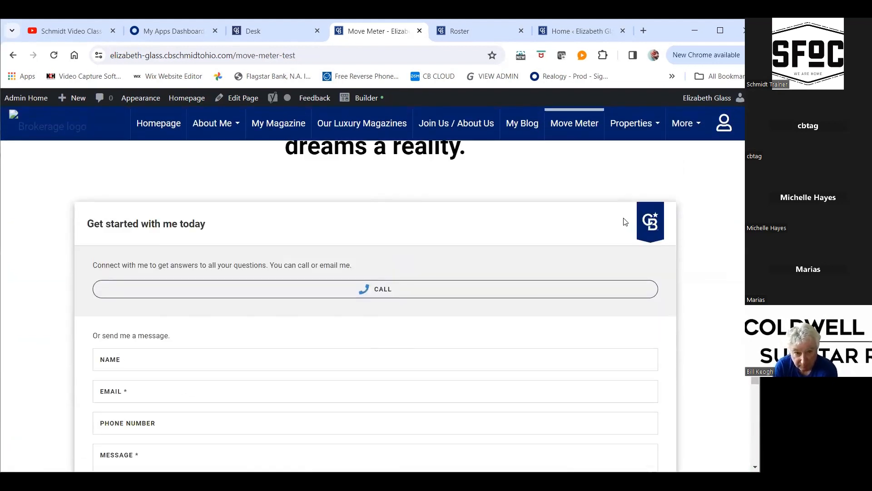
pyautogui.scroll(4, 645, 196)
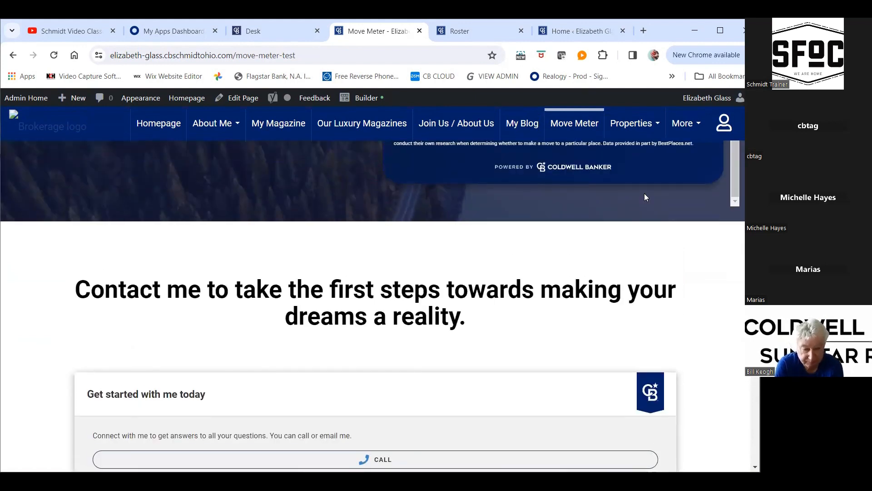
pyautogui.scroll(-5, 645, 195)
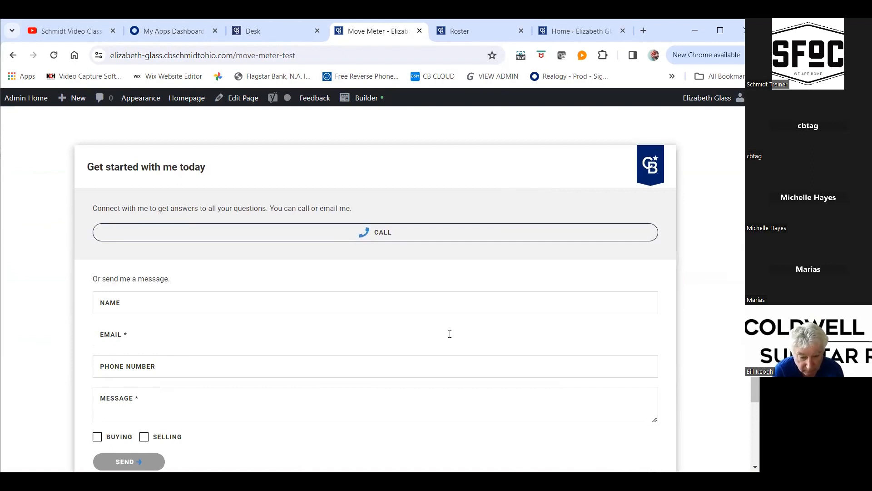
# Show the Housing Affordability section of the detailed report and read its figures for both locations
pyautogui.scroll(10, 462, 324)
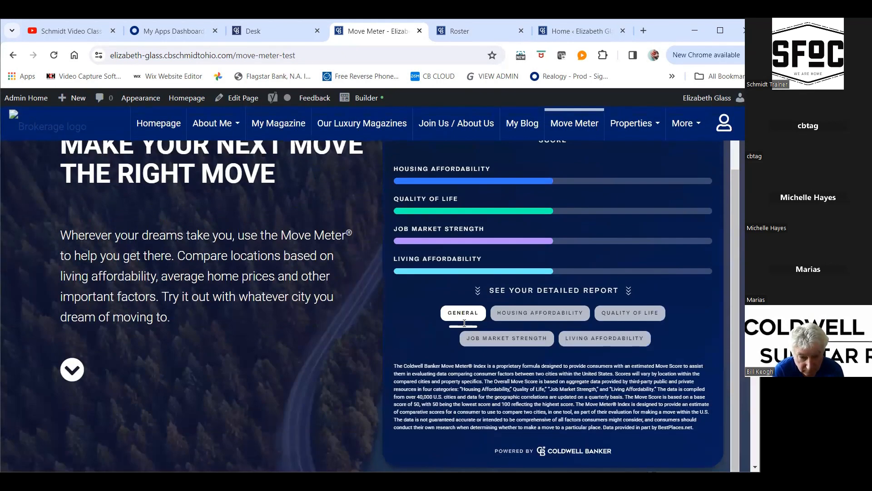
pyautogui.scroll(1, 528, 277)
pyautogui.scroll(4, 531, 228)
pyautogui.scroll(-4, 525, 271)
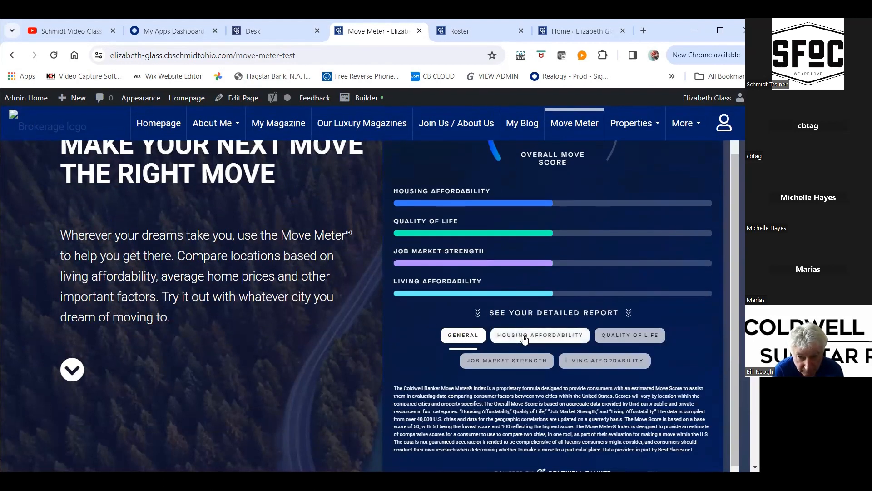
pyautogui.click(524, 338)
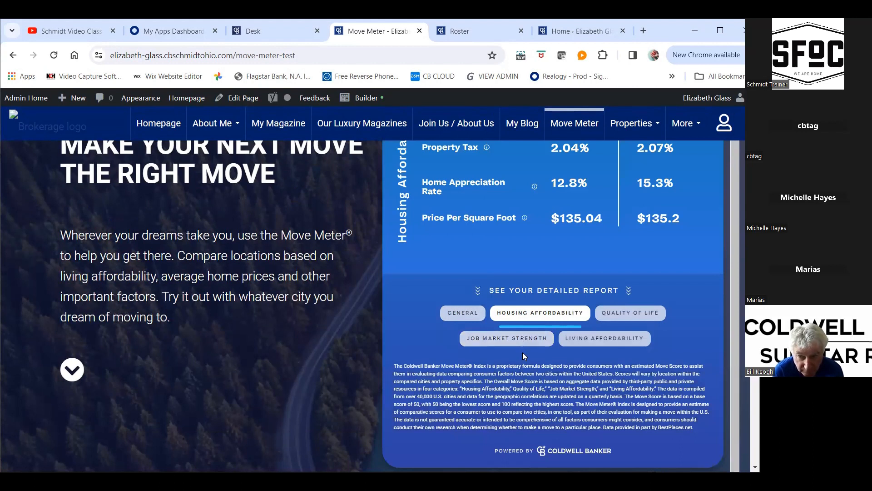
pyautogui.scroll(5, 562, 325)
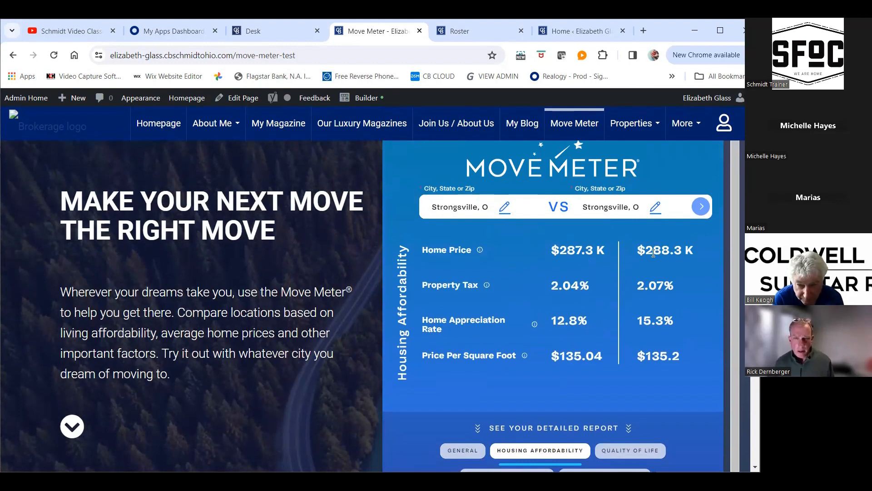
pyautogui.scroll(-2, 581, 302)
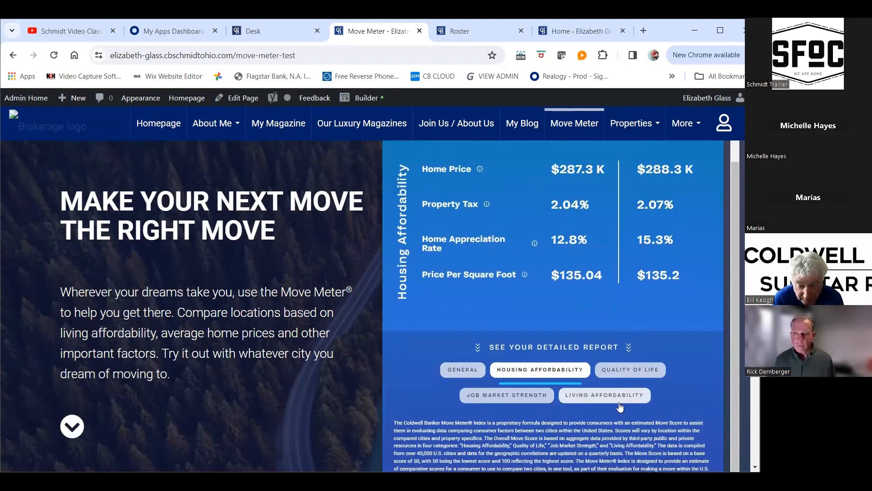
# Go through the Quality of Life, General and Job Market Strength sections of the detailed report
pyautogui.click(630, 370)
pyautogui.scroll(-2, 612, 403)
pyautogui.scroll(4, 613, 403)
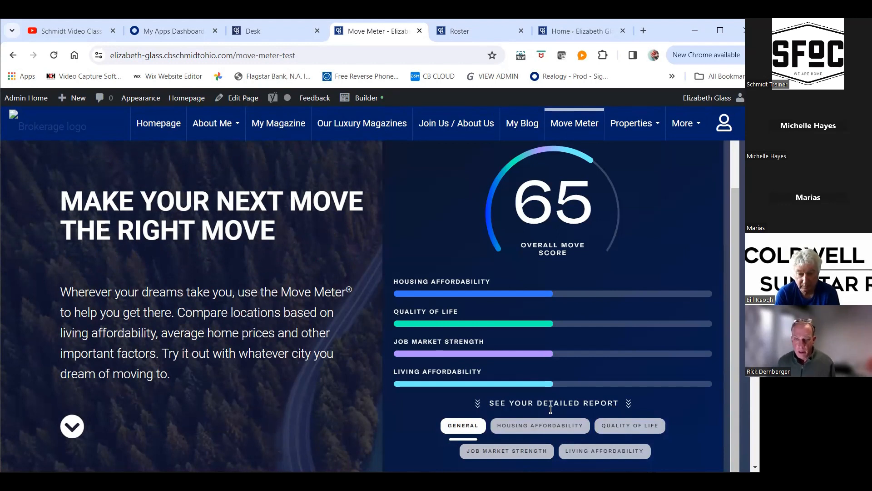
pyautogui.scroll(-1, 596, 403)
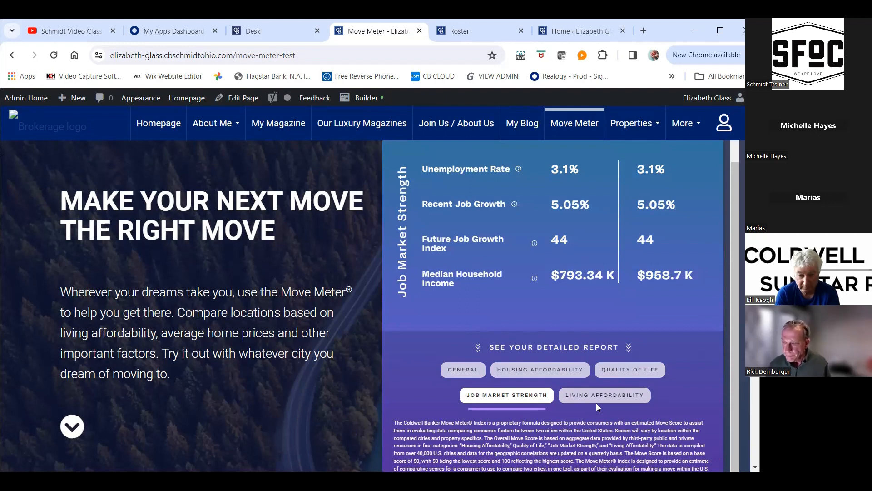
pyautogui.scroll(-3, 466, 296)
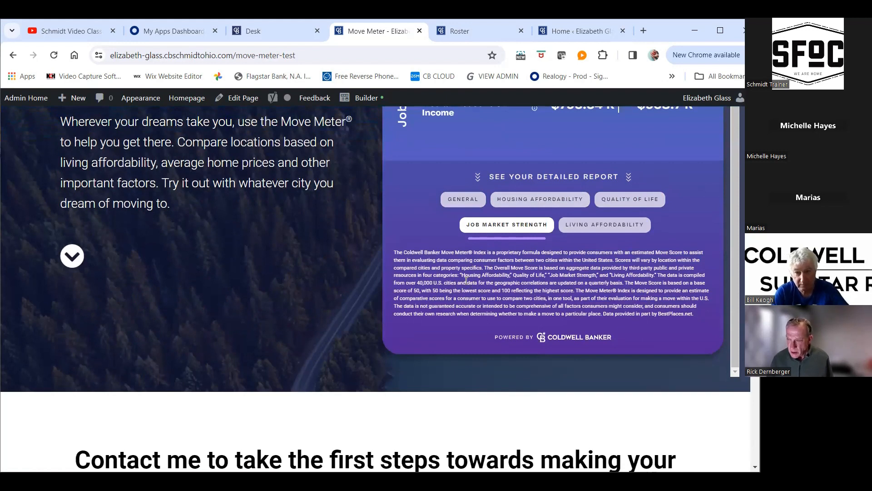
# Return to the Housing Affordability section and compare home price, property tax, appreciation rate and price per square foot
pyautogui.click(517, 200)
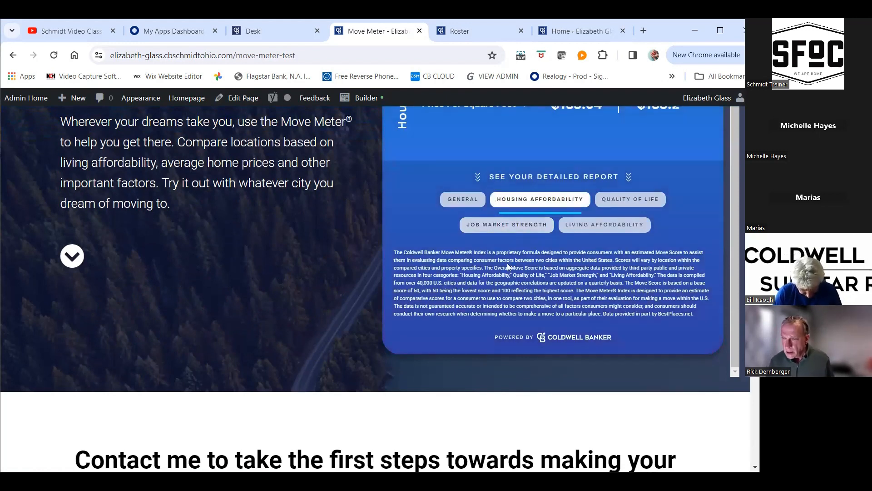
pyautogui.scroll(2, 604, 222)
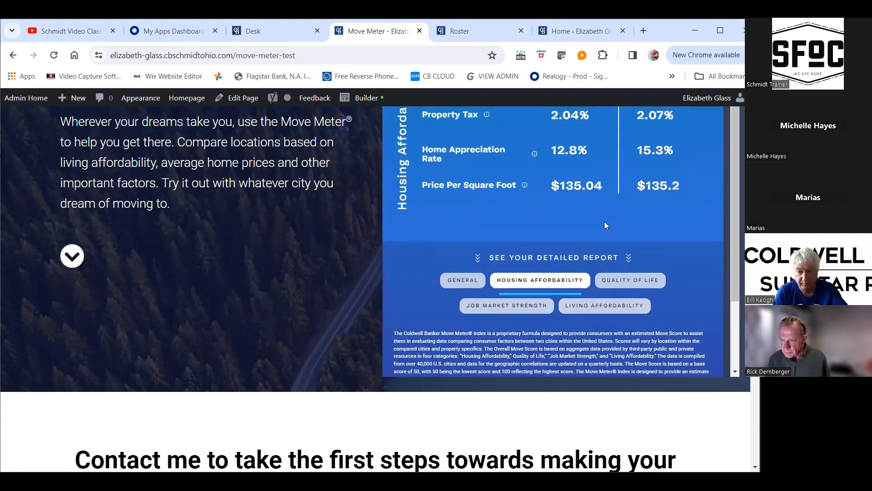
pyautogui.scroll(2, 471, 111)
pyautogui.scroll(2, 472, 110)
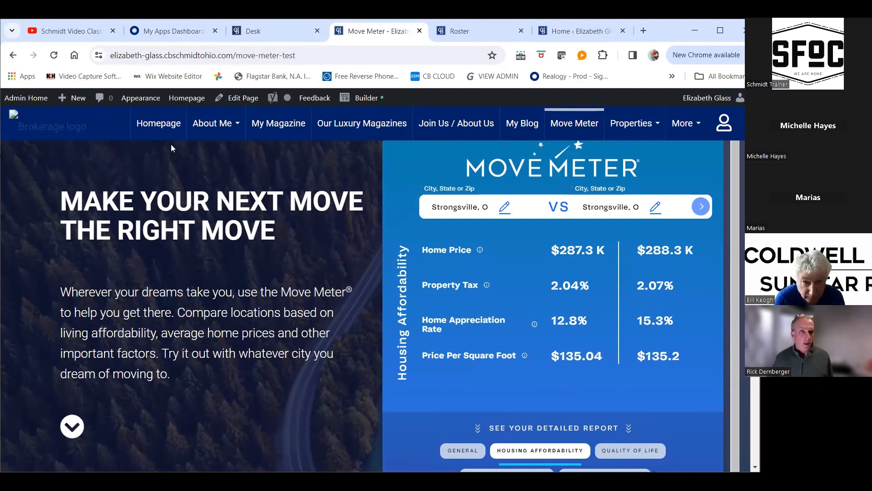
# Go back to the website's homepage and view its opening banner with the property search
pyautogui.click(163, 130)
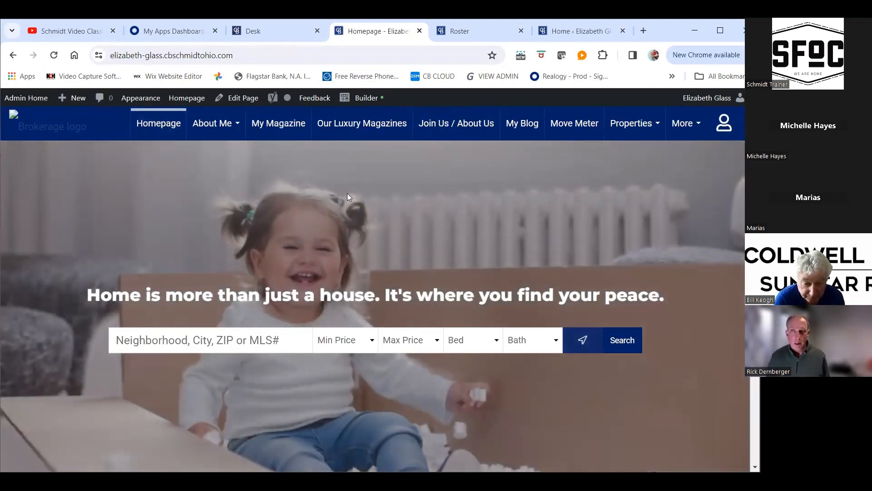
pyautogui.scroll(-4, 362, 189)
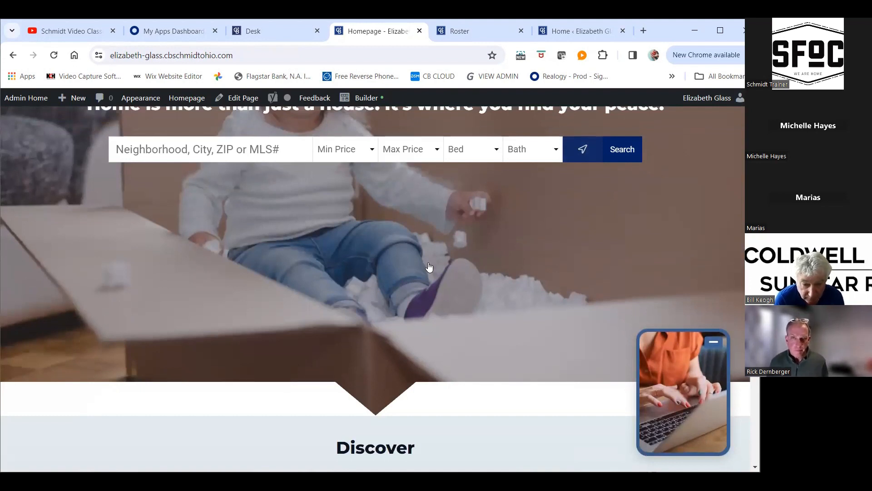
pyautogui.scroll(2, 429, 267)
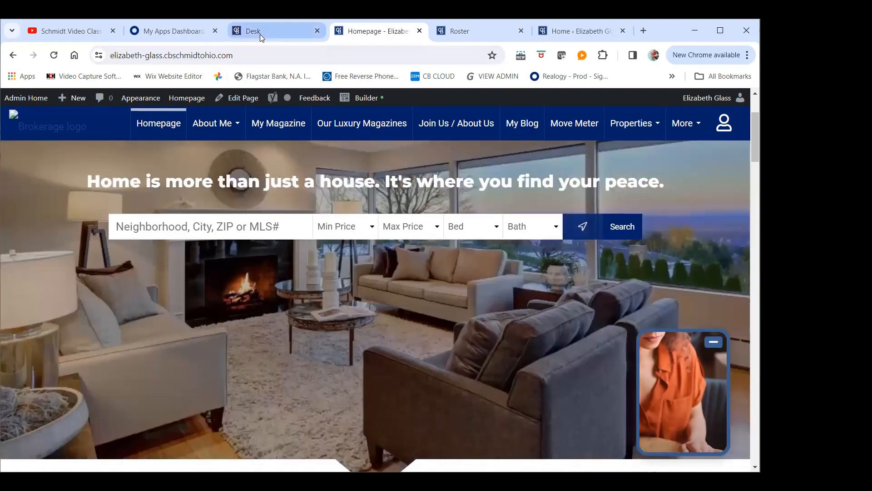
# Switch to the Roster profile page, open My Website, and bring up the admin tool's Common Tasks list
pyautogui.moveTo(262, 37)
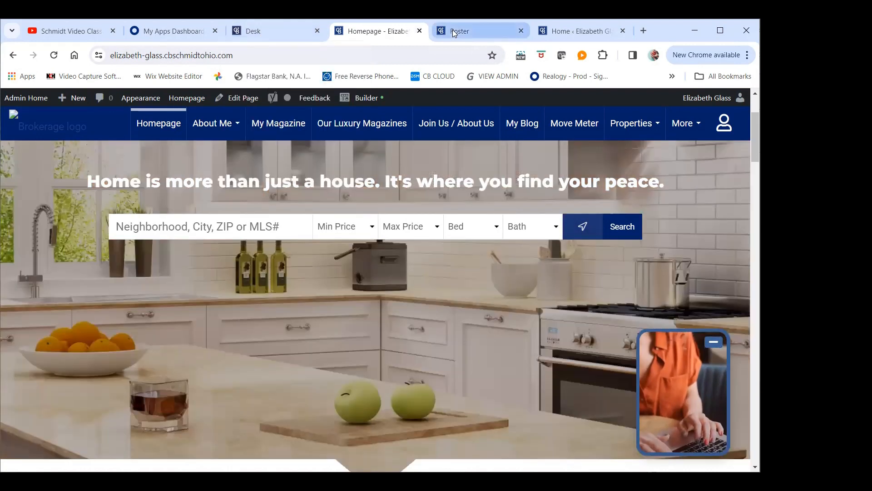
pyautogui.click(453, 29)
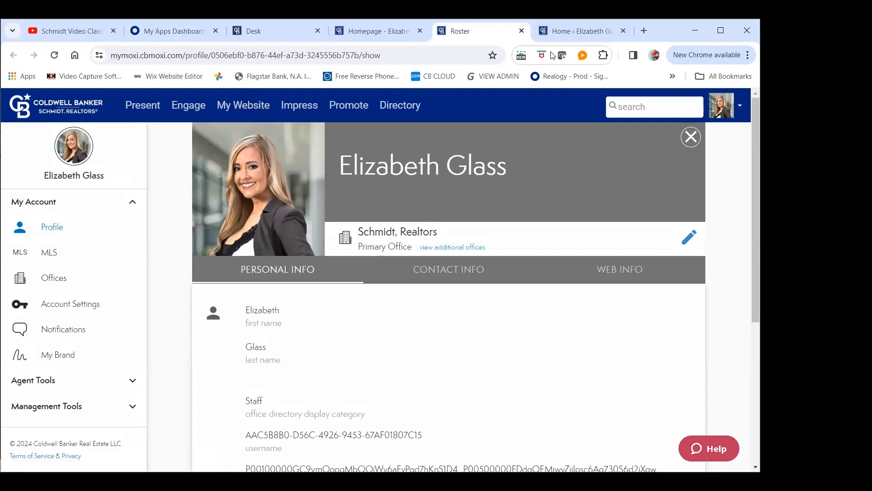
pyautogui.click(248, 110)
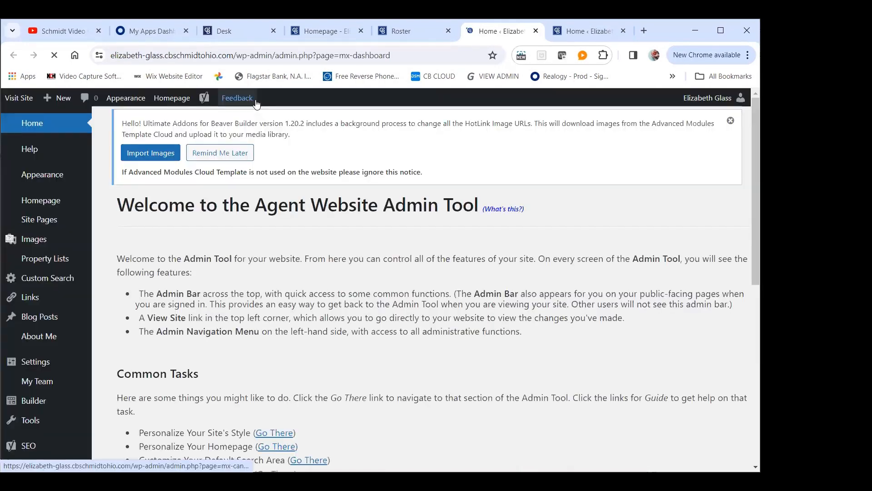
pyautogui.scroll(-1, 340, 107)
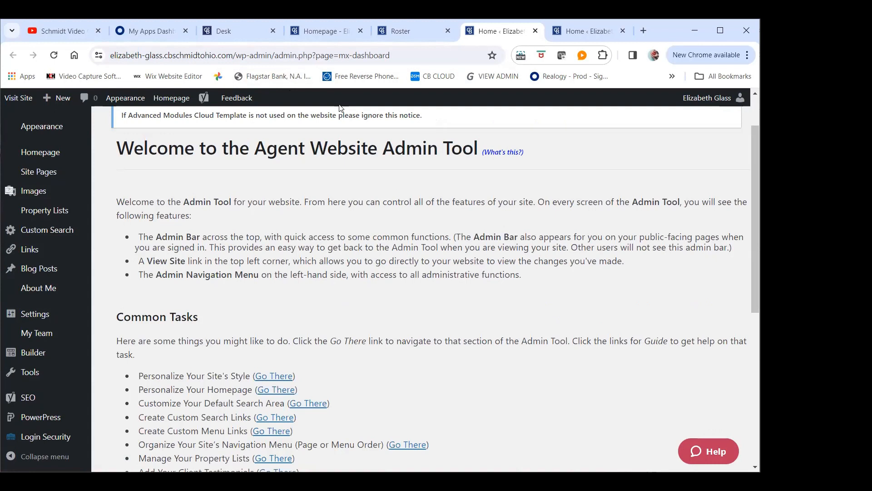
# Look over the admin tool's Common Tasks list and its navigation menu, including the Site Pages options
pyautogui.scroll(-2, 300, 203)
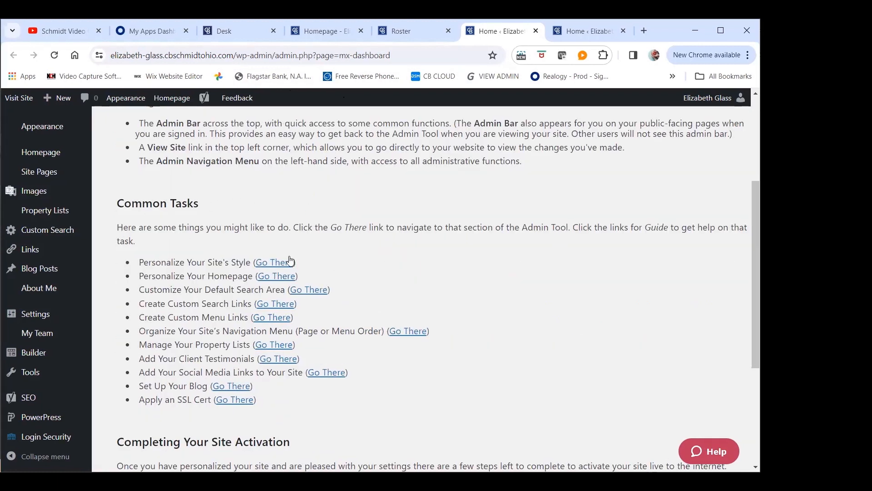
pyautogui.scroll(4, 321, 254)
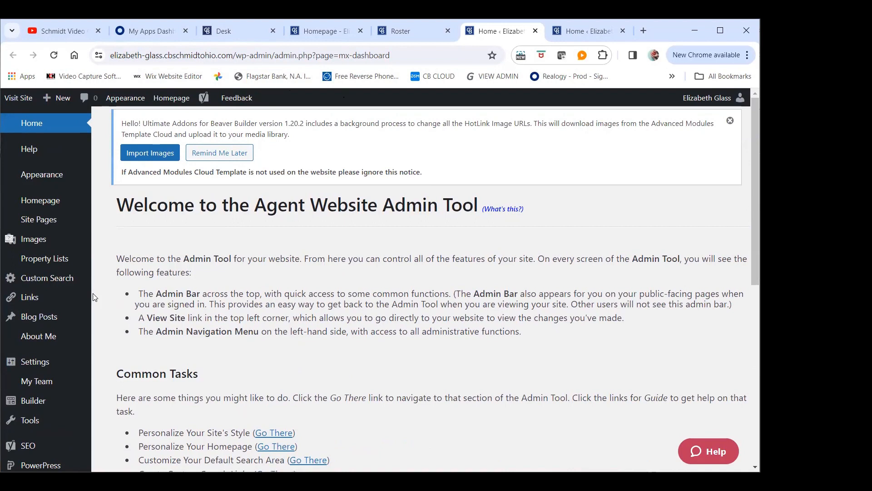
pyautogui.moveTo(79, 301)
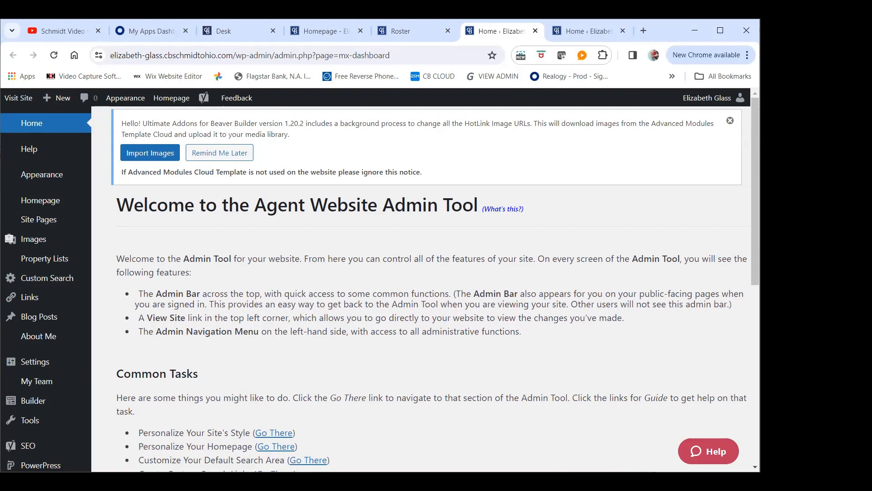
pyautogui.rightClick(35, 129)
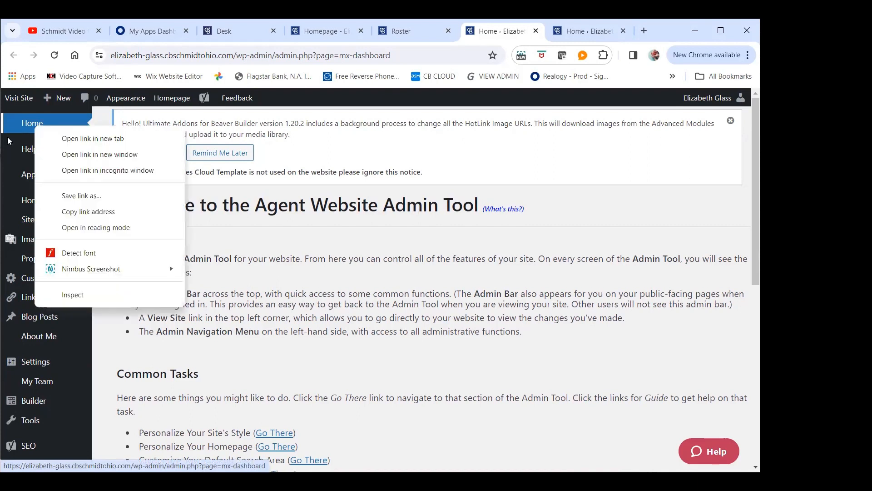
pyautogui.click(53, 121)
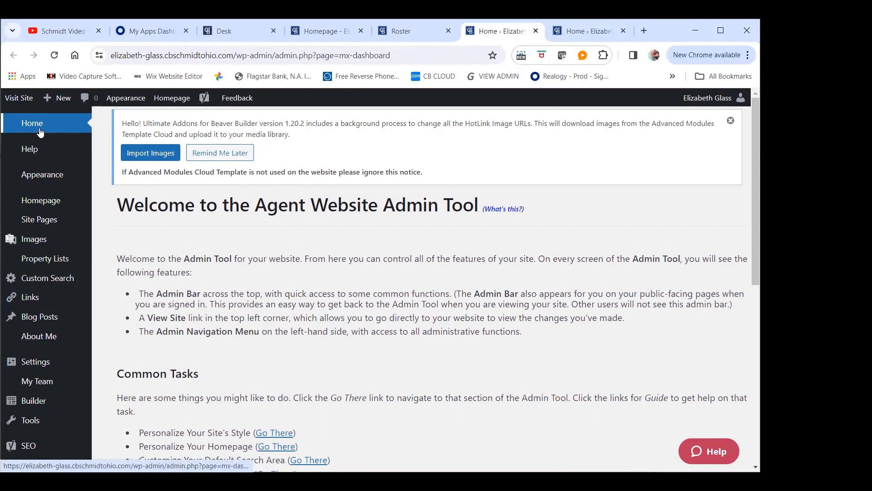
pyautogui.moveTo(37, 225)
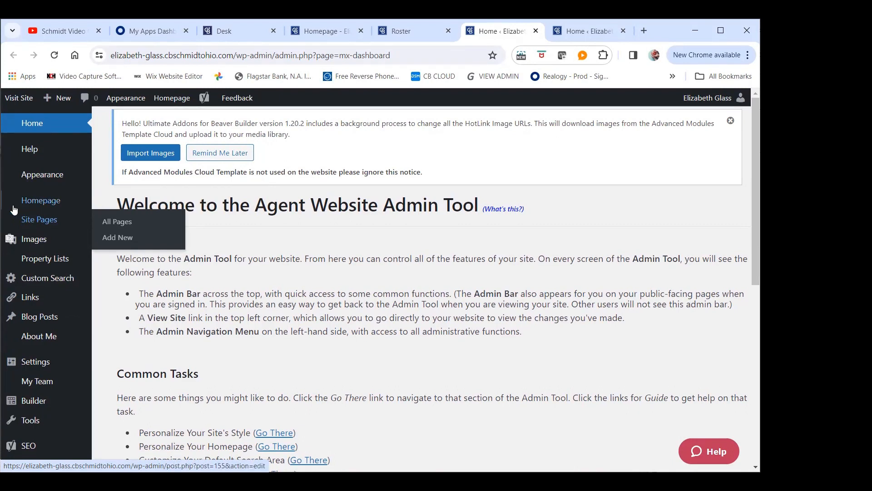
# Open the public website in its own tab and close the duplicate admin tab, returning to the admin tool
pyautogui.moveTo(54, 102)
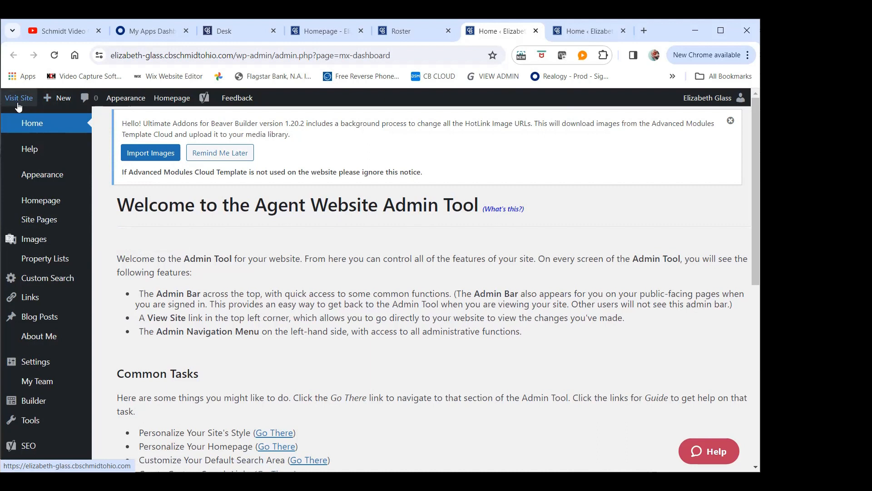
pyautogui.click(19, 104)
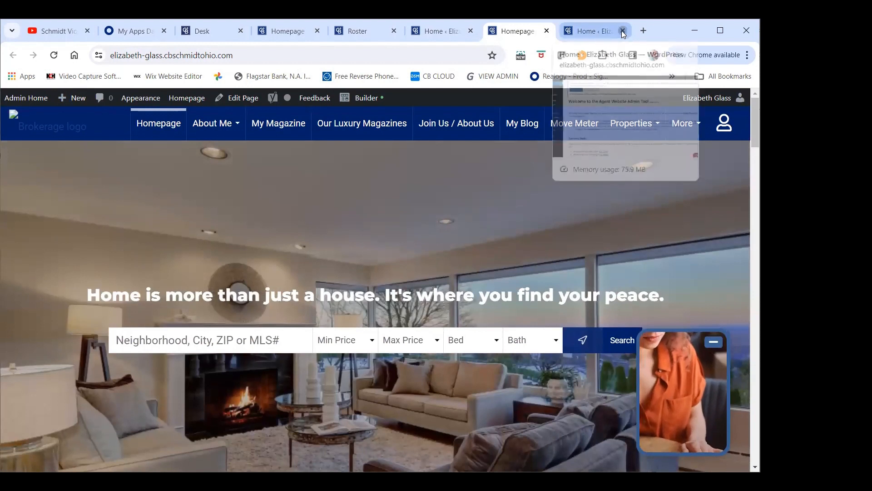
pyautogui.click(623, 30)
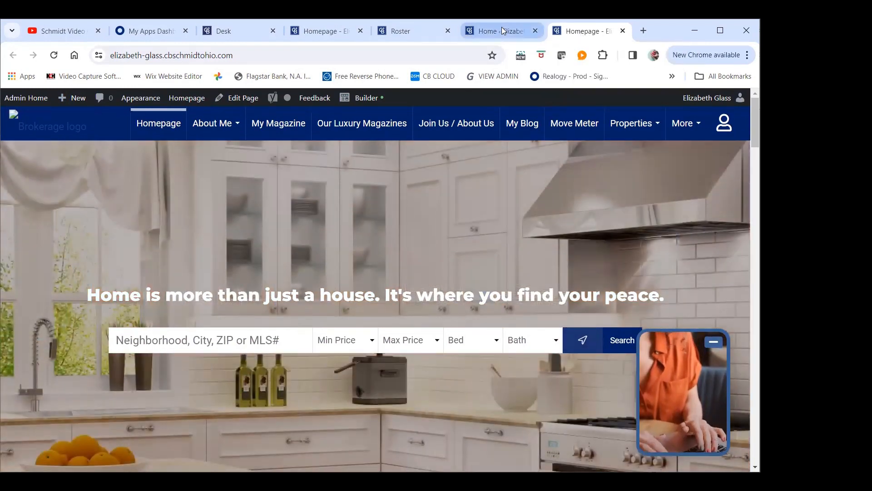
pyautogui.click(498, 32)
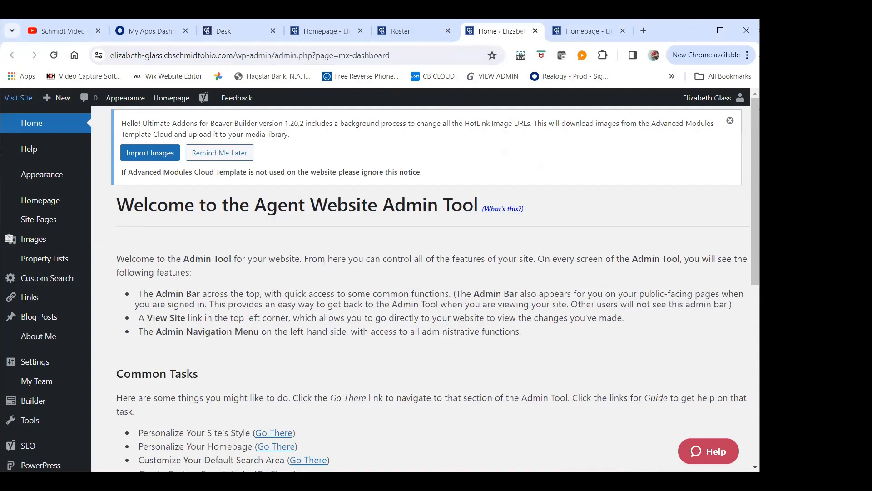
# Add a new site page of the Custom Page type
pyautogui.moveTo(52, 106)
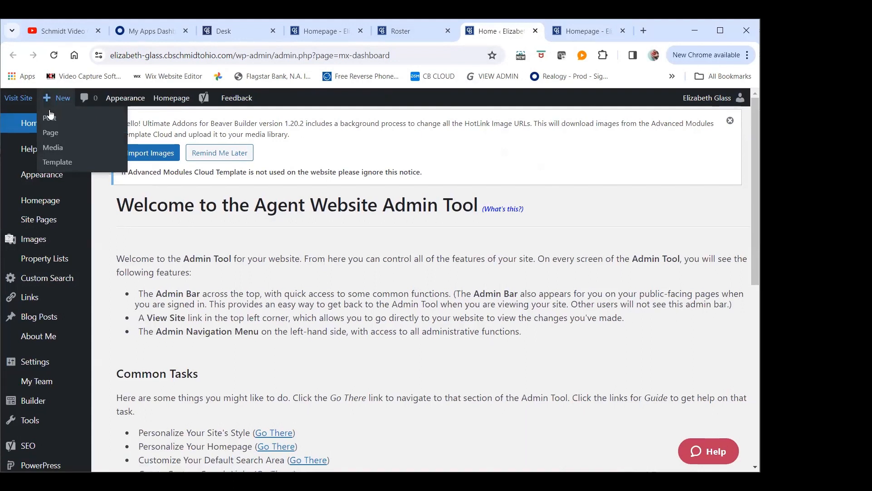
pyautogui.click(55, 134)
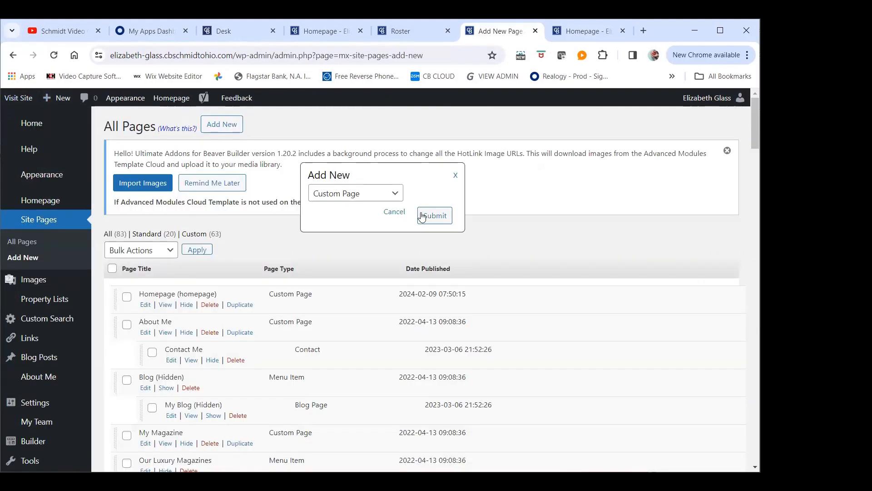
pyautogui.click(391, 194)
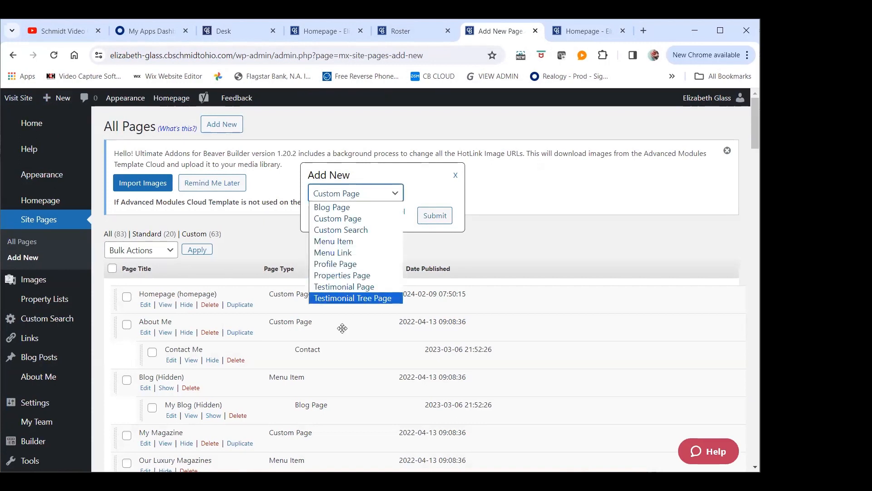
pyautogui.click(339, 223)
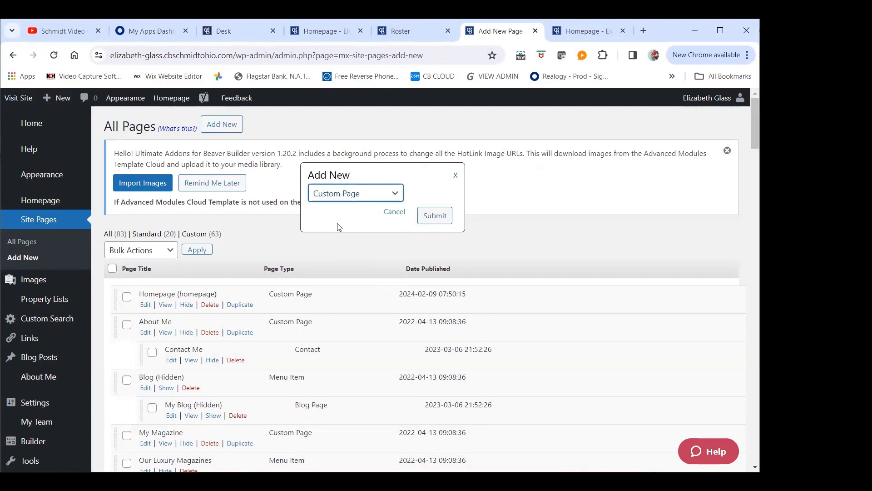
pyautogui.click(438, 214)
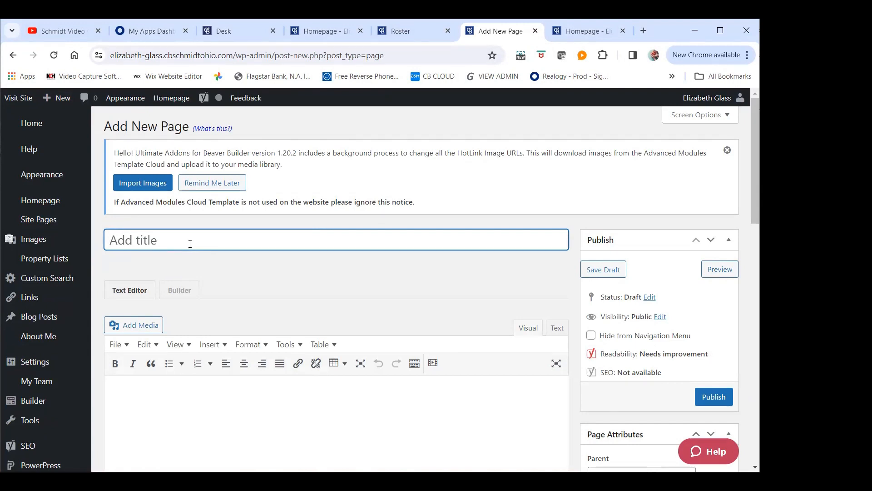
# Title the new page "Move Meter 3" and save it as a draft
pyautogui.write('Move ')
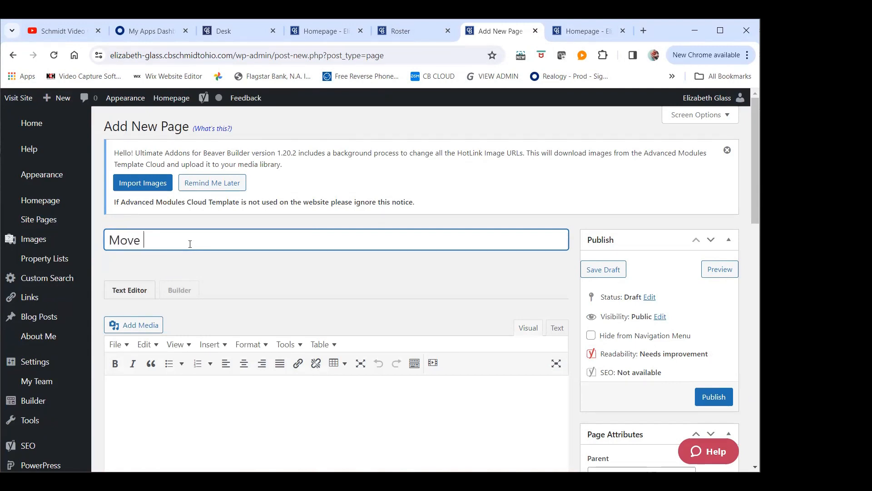
pyautogui.write('Met')
pyautogui.press('BackSpace')
pyautogui.write('eter 3')
pyautogui.click(602, 271)
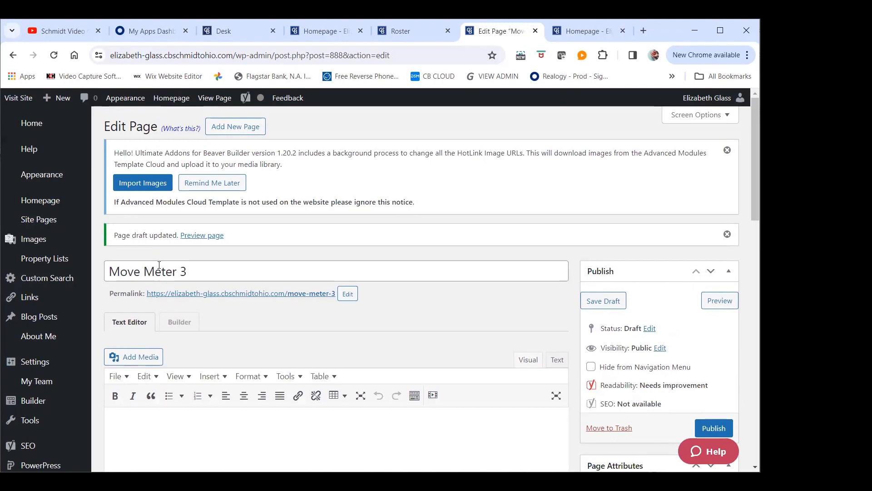
# Open the Move Meter 3 draft in the page builder and display the list of content modules
pyautogui.click(185, 330)
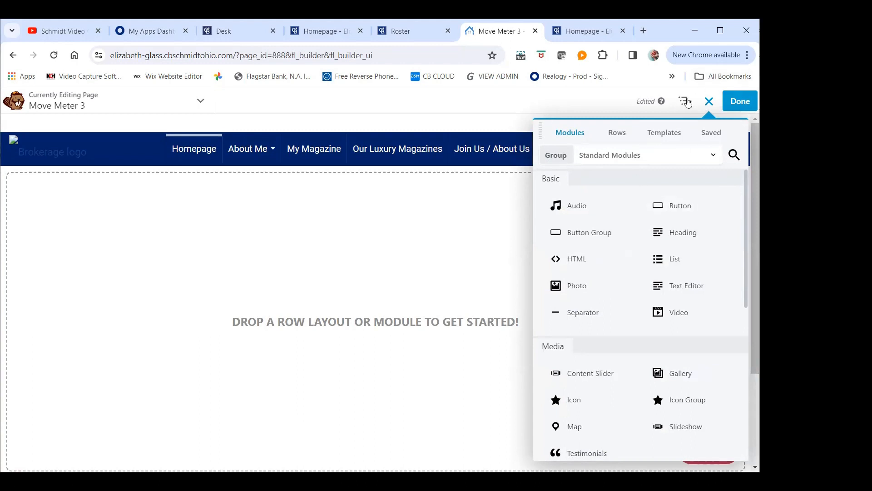
pyautogui.click(710, 100)
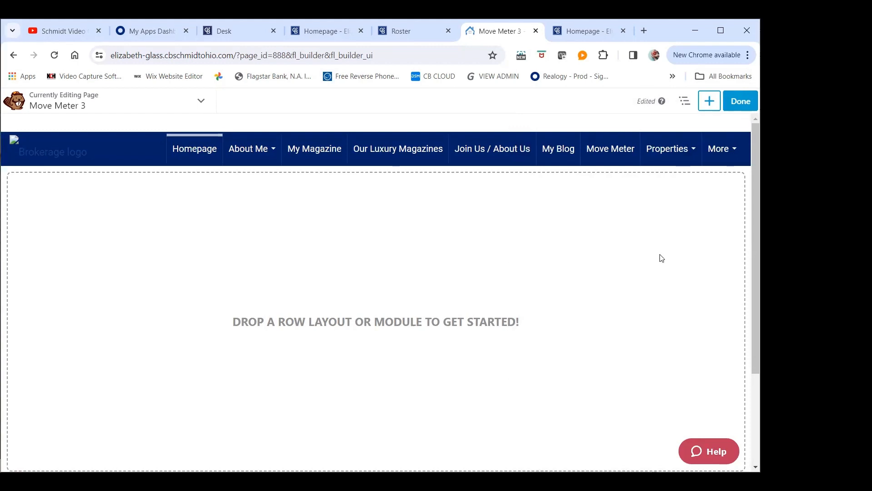
pyautogui.click(707, 109)
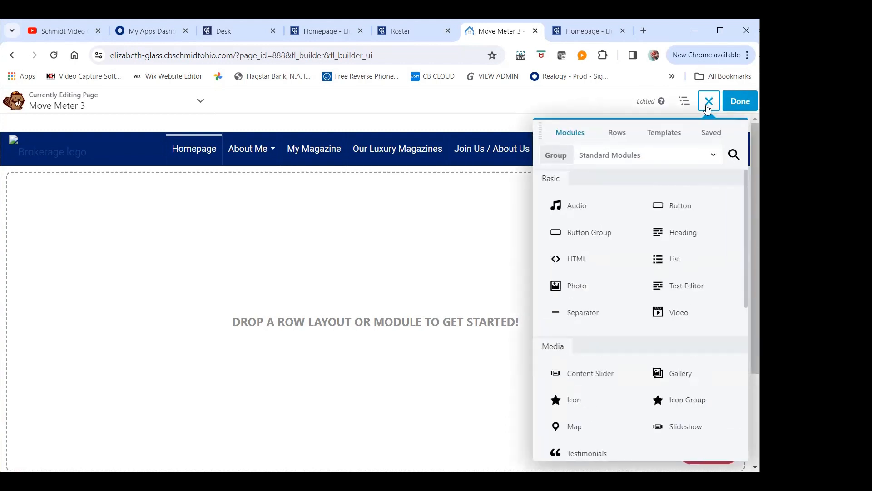
pyautogui.click(708, 109)
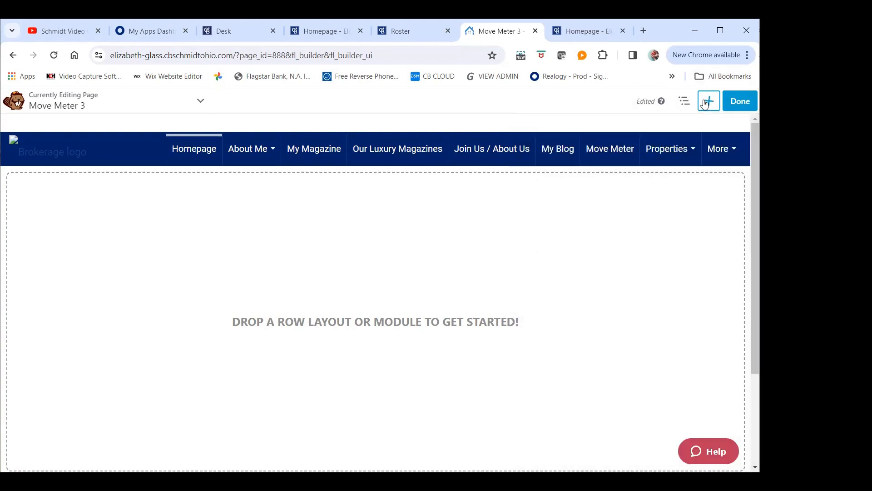
pyautogui.click(706, 104)
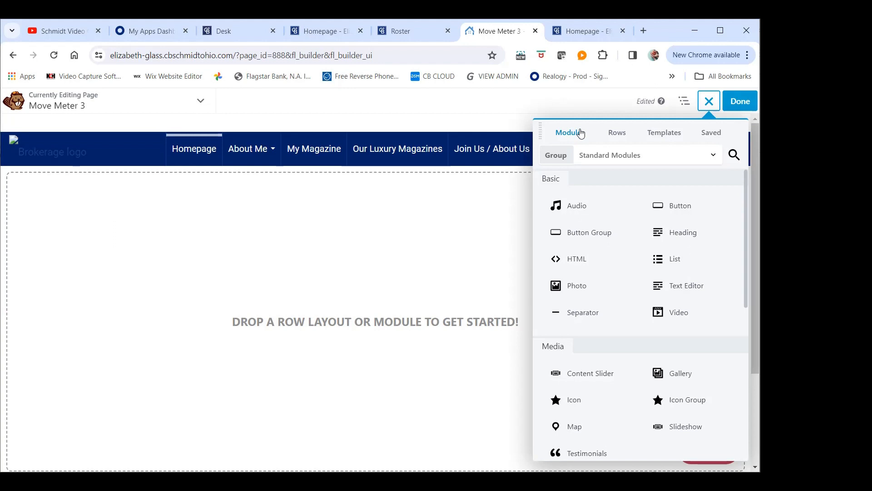
# View the available row layouts and switch the page templates to the Brand Templates group
pyautogui.click(618, 133)
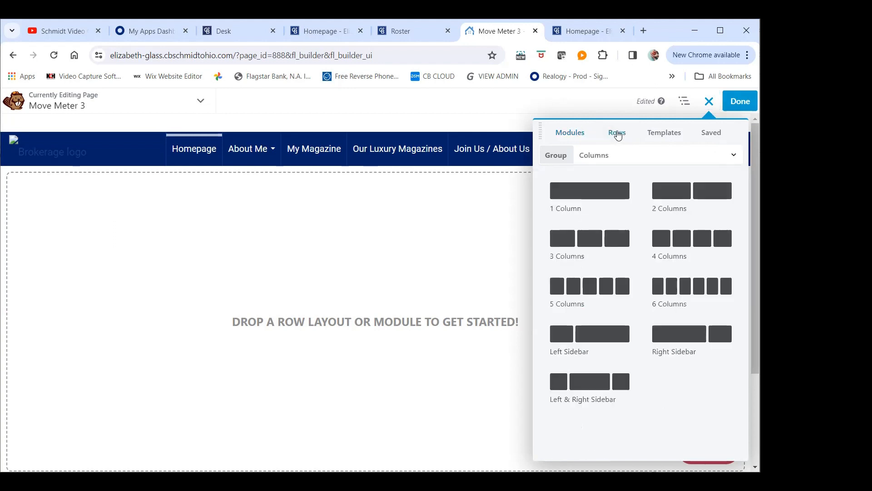
pyautogui.click(653, 131)
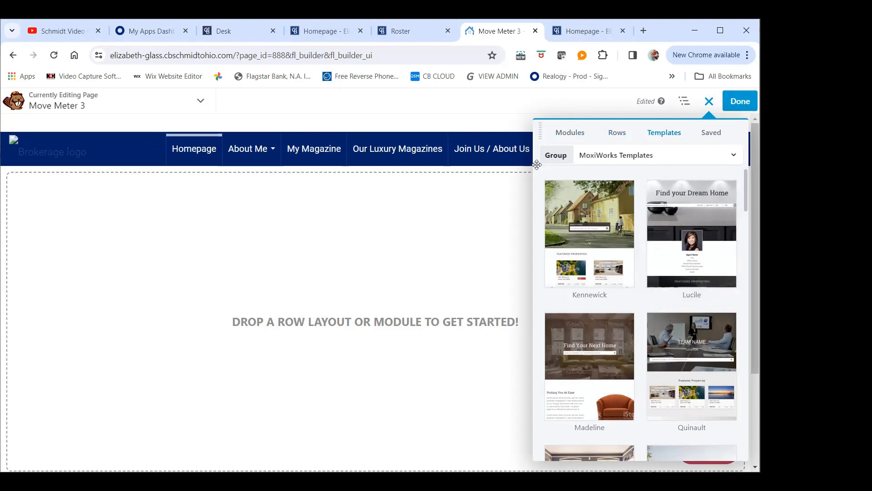
pyautogui.click(629, 157)
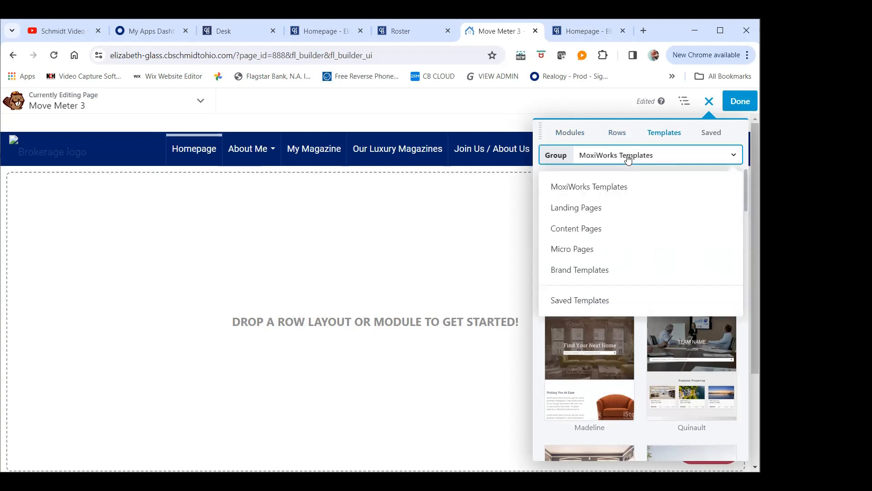
pyautogui.click(591, 267)
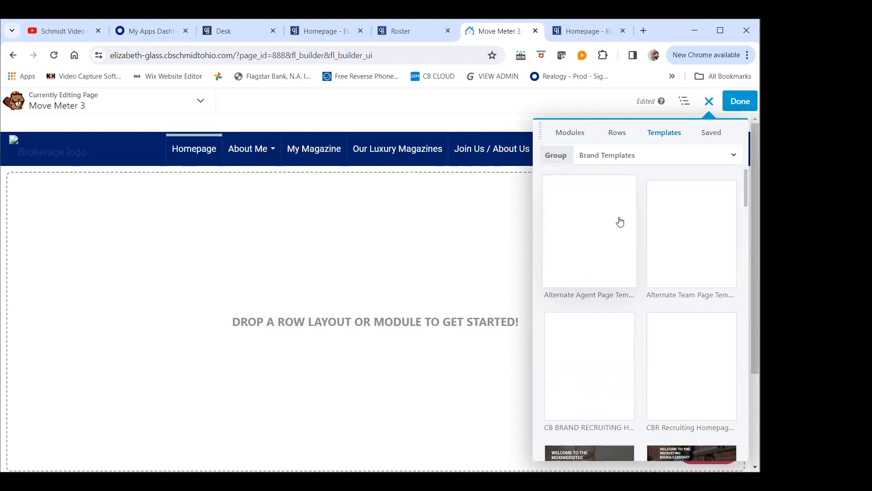
# Find "Template: Move Meter 1" among the brand templates and apply it to the empty page
pyautogui.scroll(-3, 648, 200)
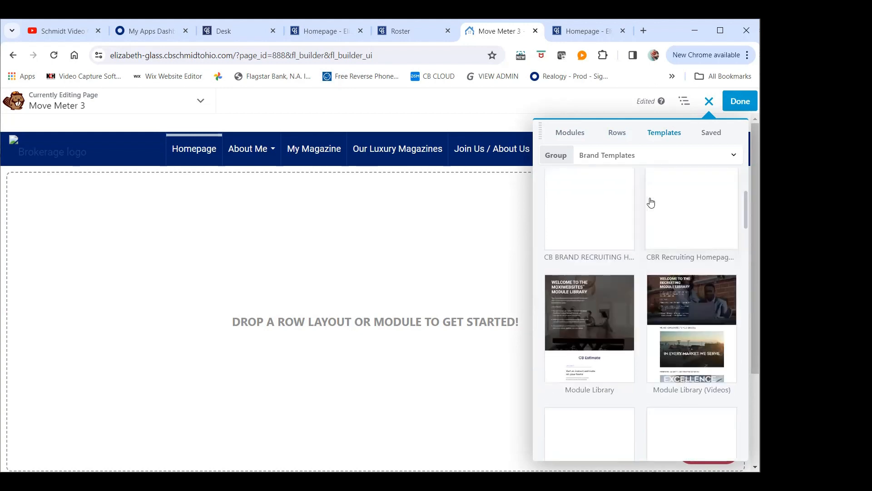
pyautogui.scroll(-1, 674, 194)
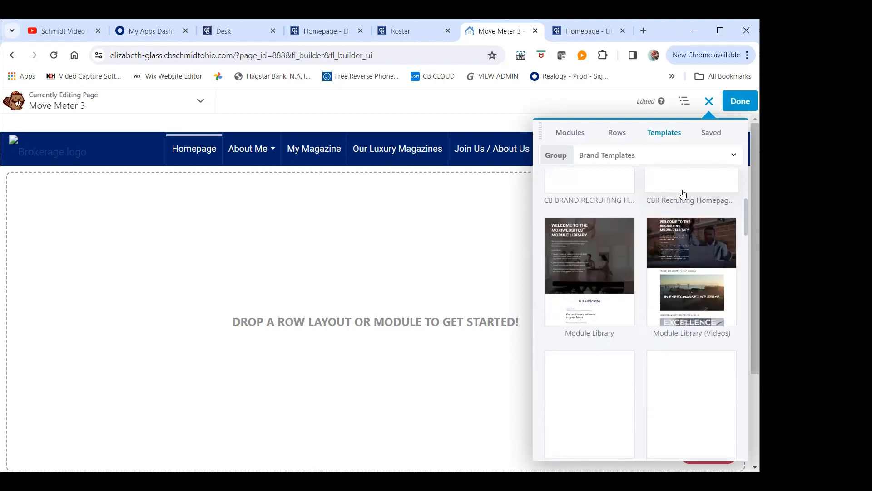
pyautogui.scroll(-3, 682, 196)
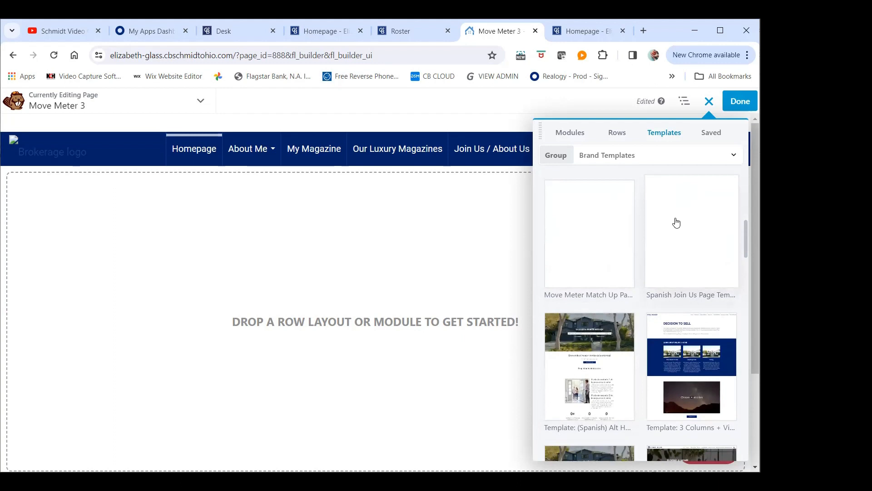
pyautogui.scroll(-5, 676, 222)
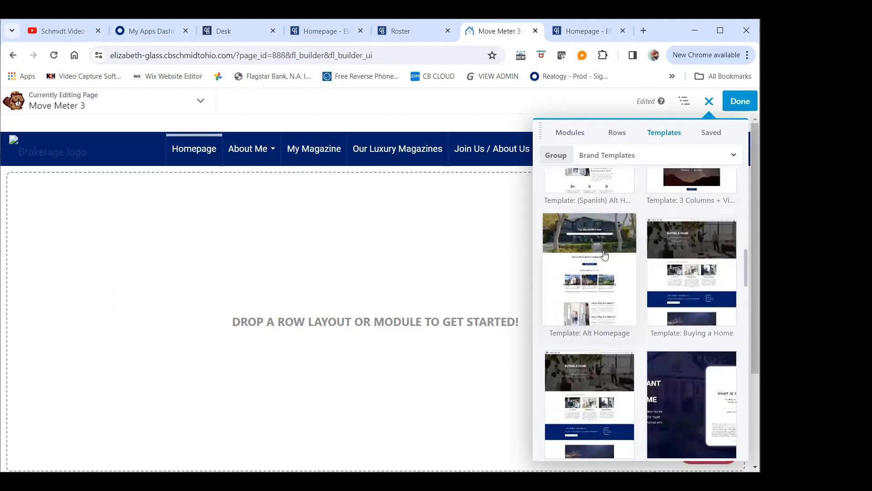
pyautogui.scroll(-3, 607, 254)
pyautogui.scroll(-3, 628, 261)
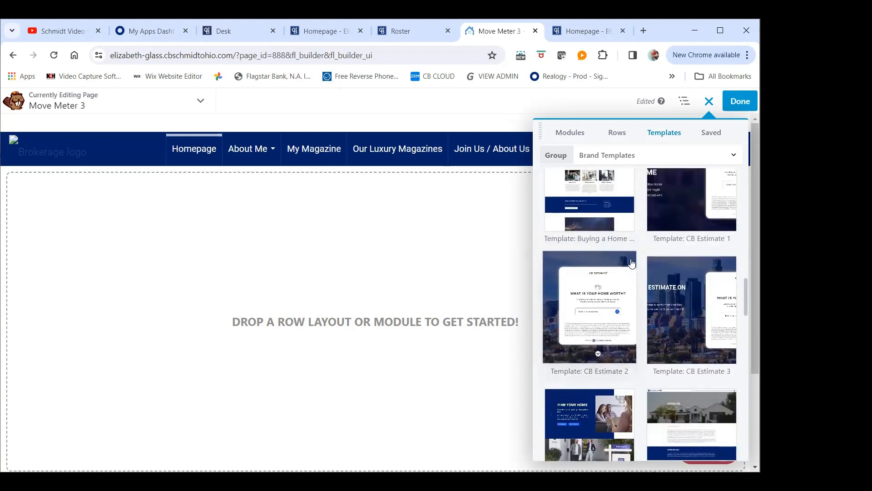
pyautogui.scroll(-8, 697, 385)
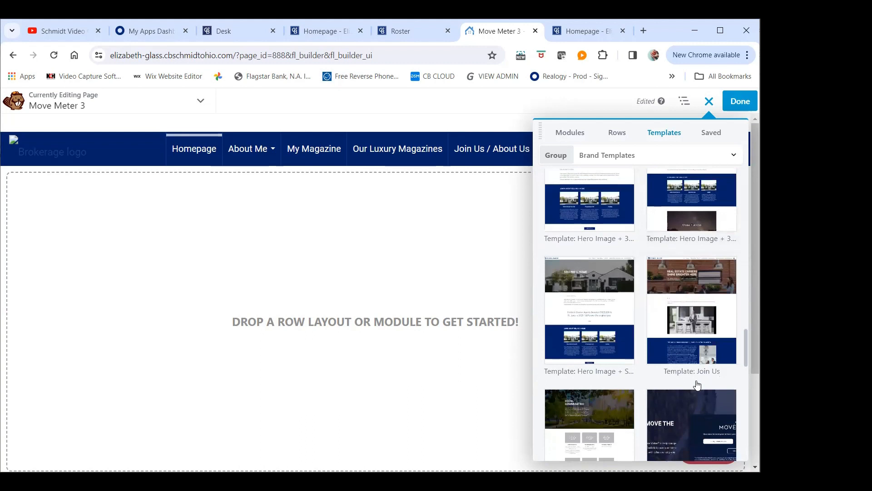
pyautogui.scroll(-3, 697, 385)
pyautogui.scroll(-3, 697, 385)
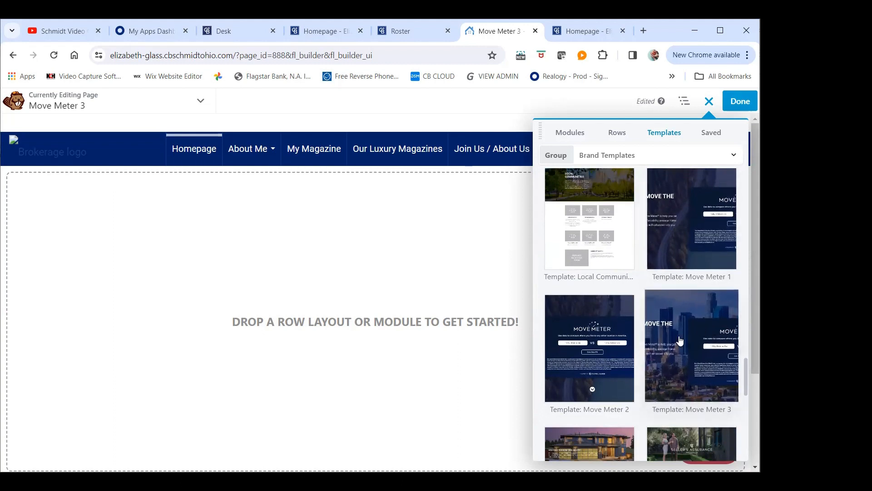
pyautogui.click(686, 222)
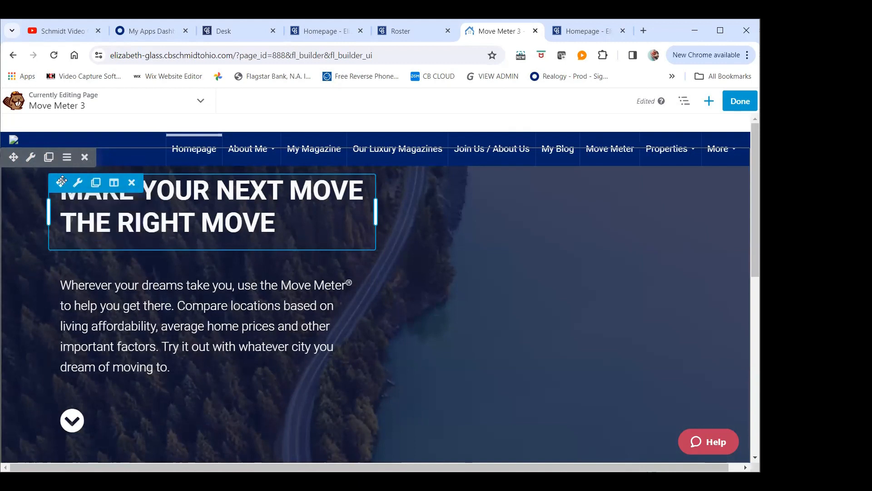
pyautogui.moveTo(77, 186)
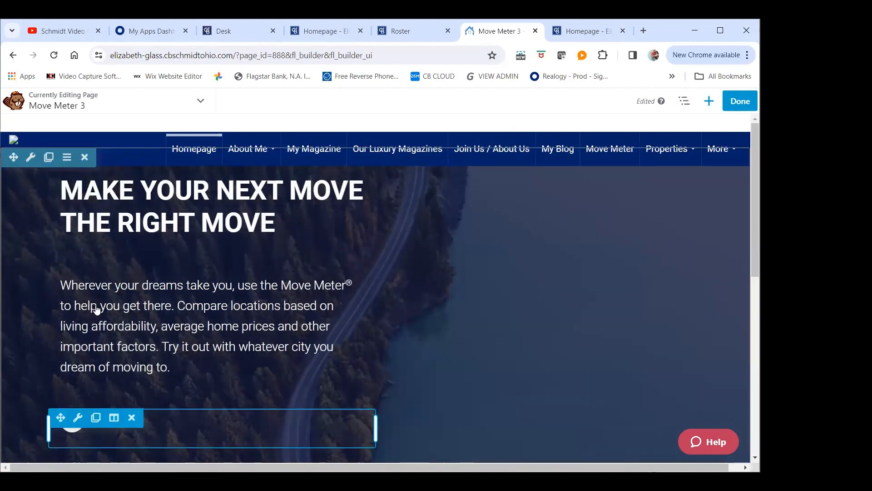
# Insert the Contact Me Module widget above the "[Insert Contact Form here]" placeholder and save it with its default settings
pyautogui.moveTo(115, 258)
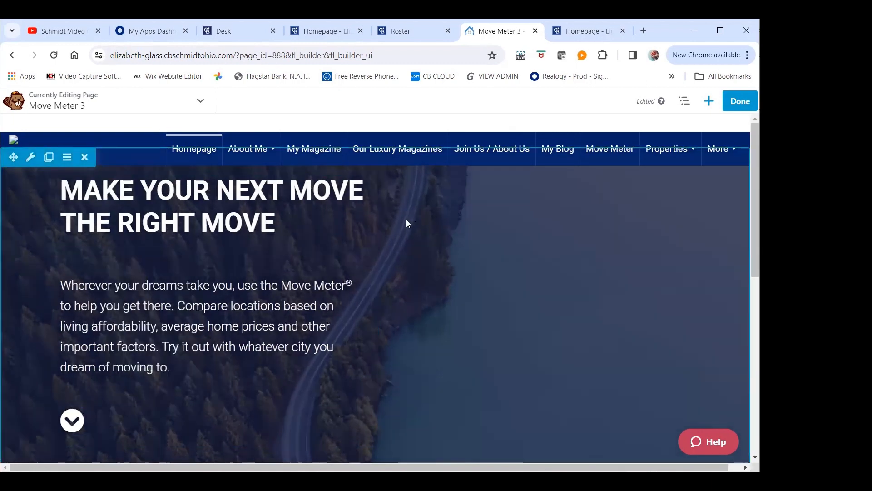
pyautogui.scroll(-8, 404, 221)
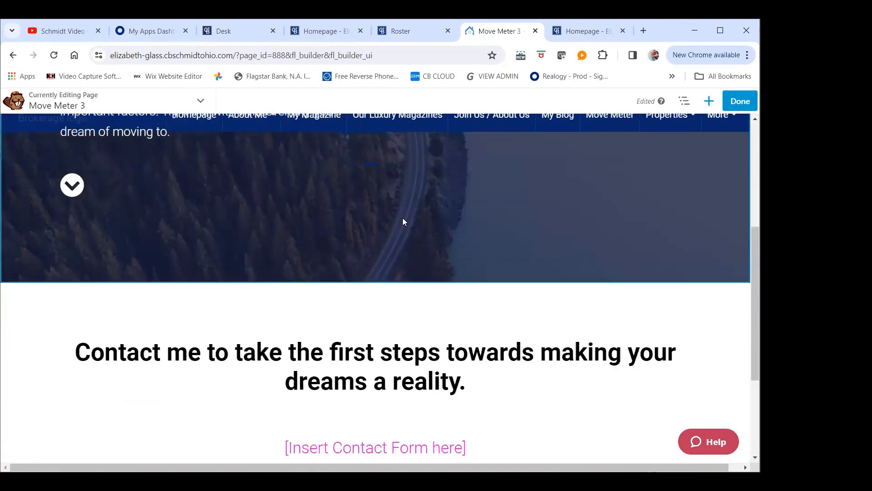
pyautogui.scroll(-2, 404, 220)
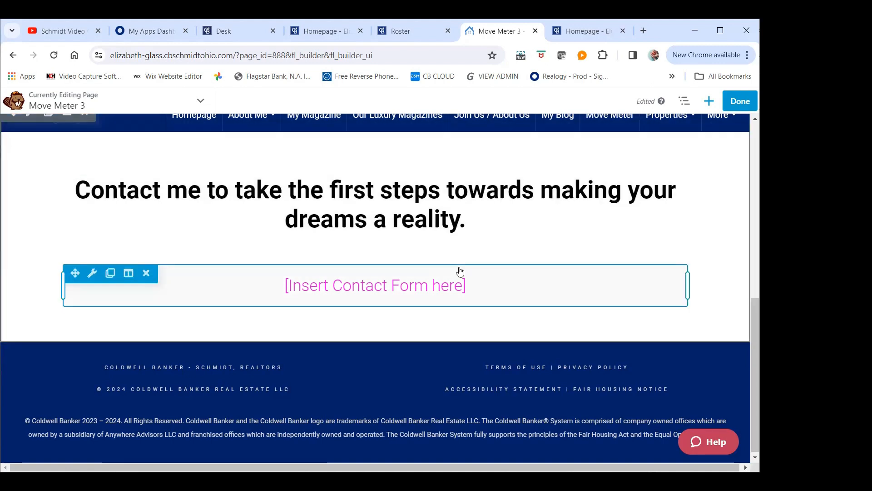
pyautogui.click(709, 102)
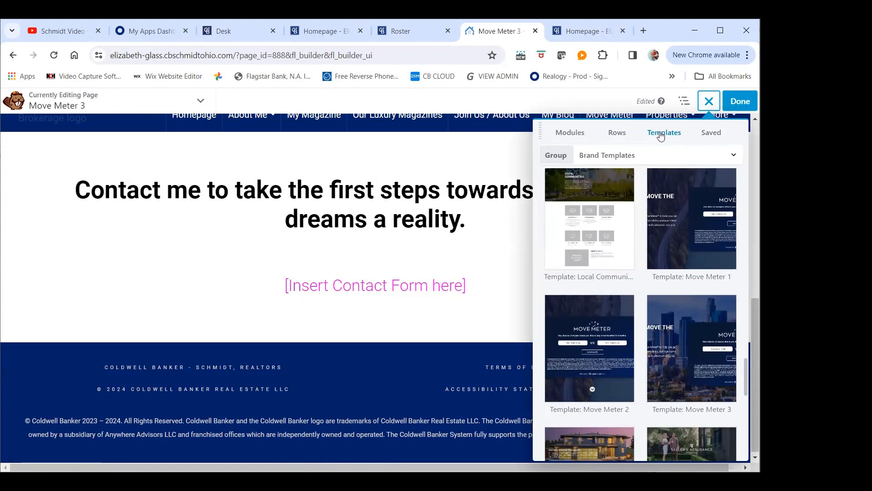
pyautogui.click(581, 136)
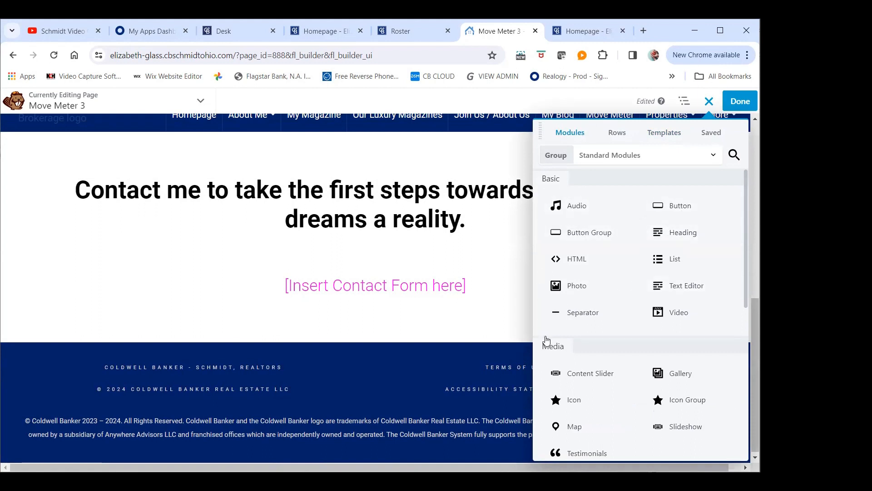
pyautogui.click(617, 164)
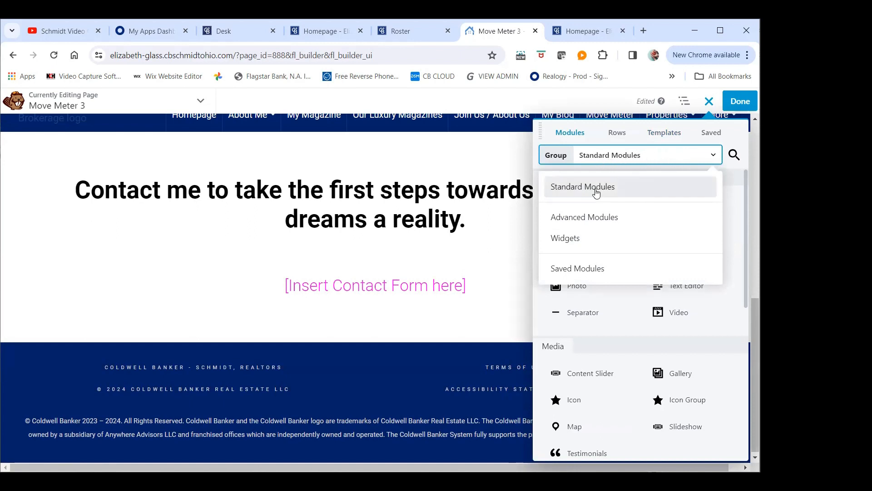
pyautogui.click(576, 244)
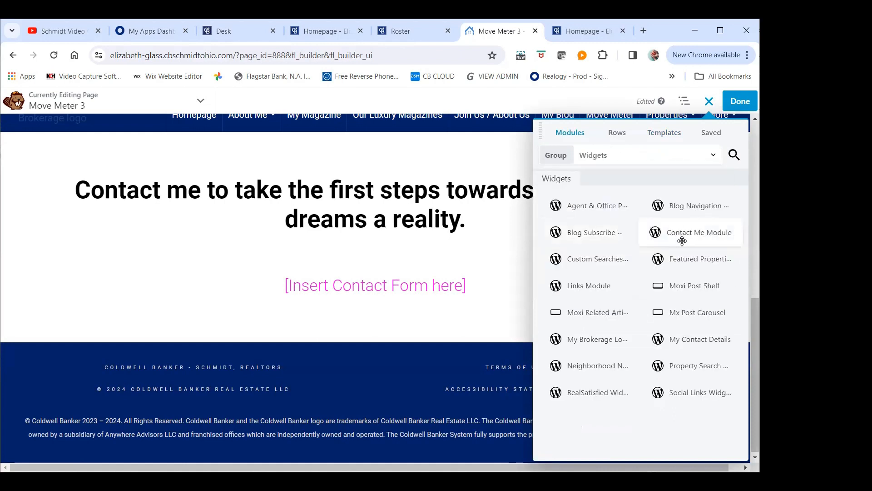
pyautogui.moveTo(681, 233); pyautogui.dragTo(376, 326)
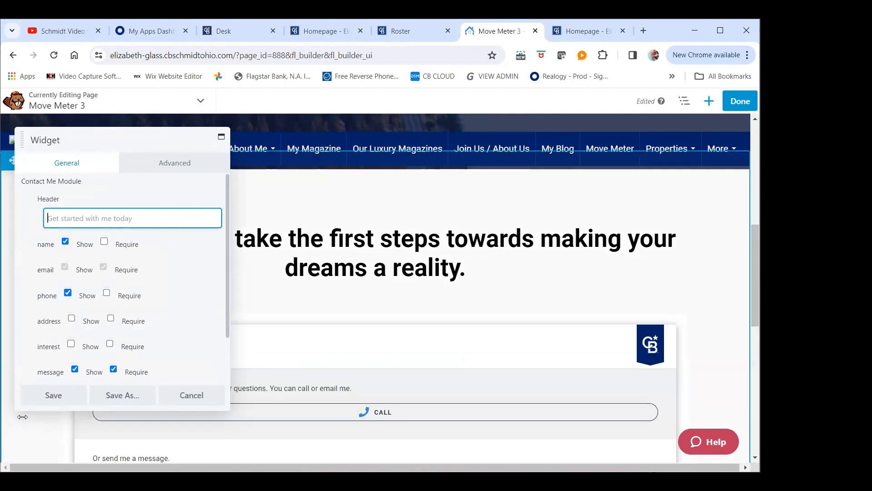
pyautogui.click(61, 404)
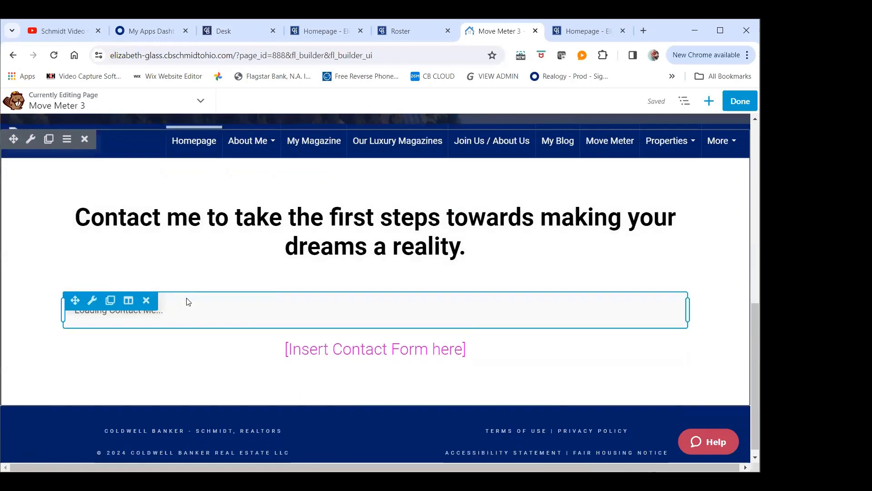
# Check the fields of the inserted contact form and delete the "[Insert Contact Form here]" heading module below it
pyautogui.scroll(-4, 181, 259)
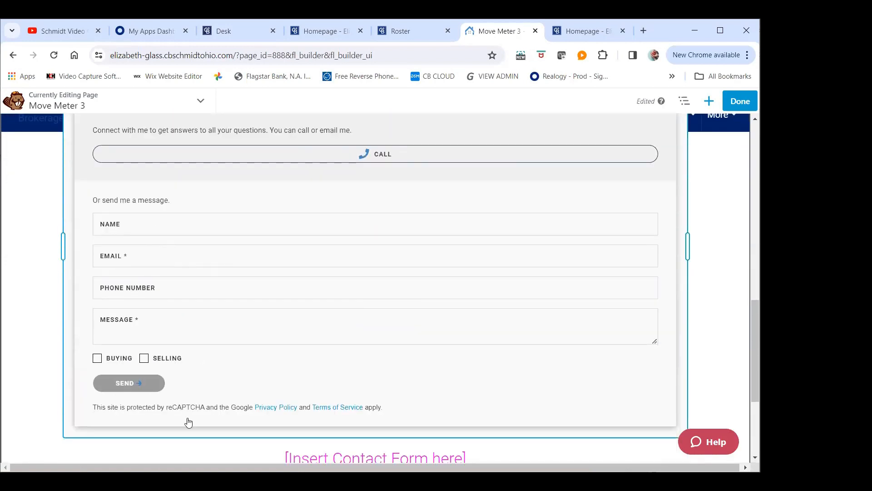
pyautogui.scroll(3, 189, 423)
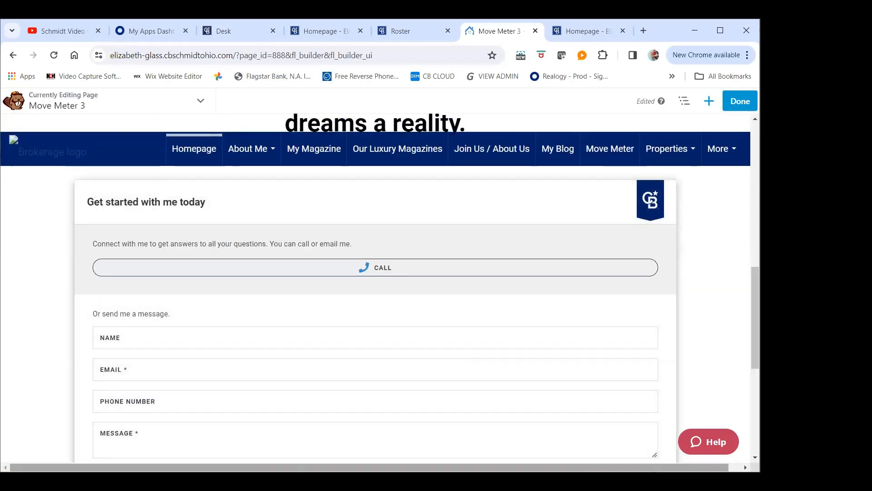
pyautogui.scroll(-2, 162, 342)
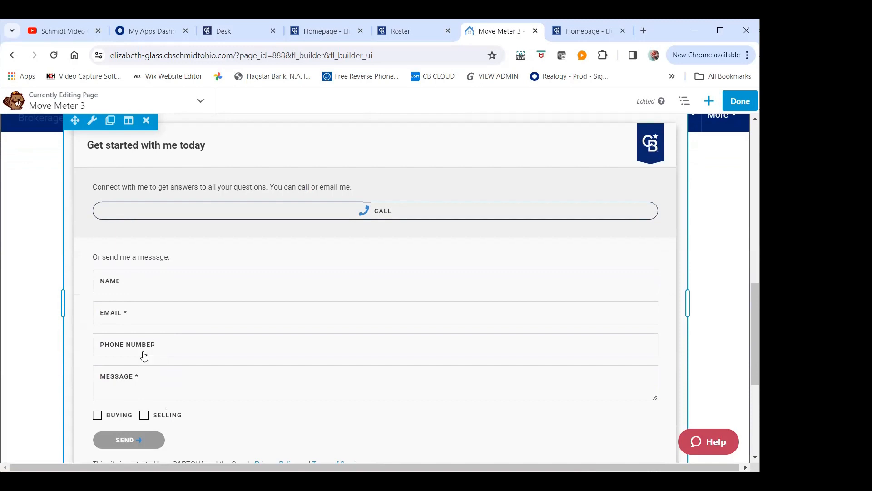
pyautogui.scroll(-5, 143, 276)
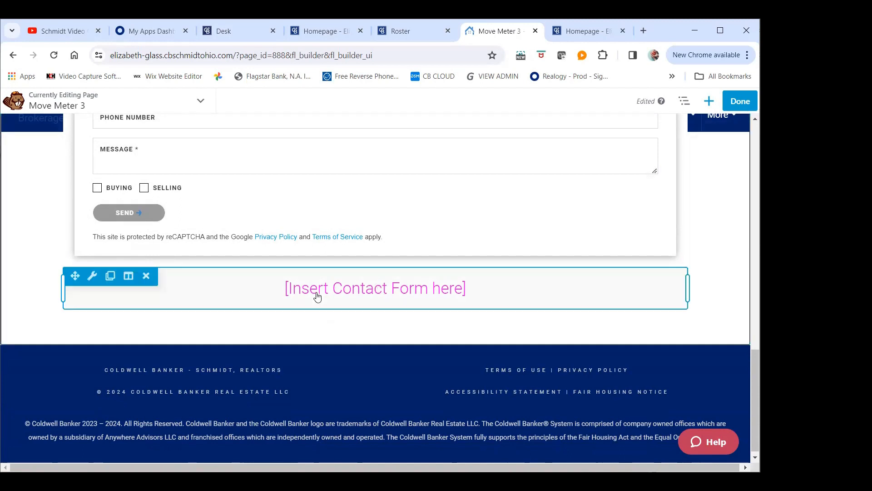
pyautogui.moveTo(95, 281)
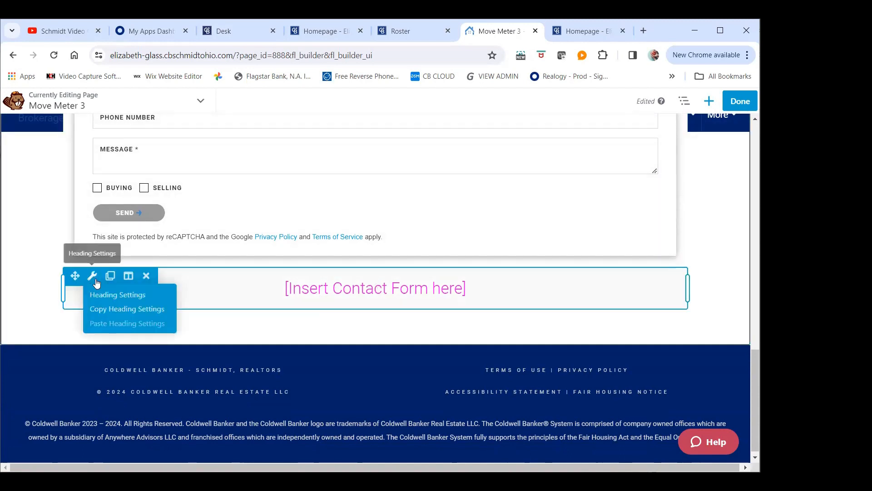
pyautogui.click(147, 278)
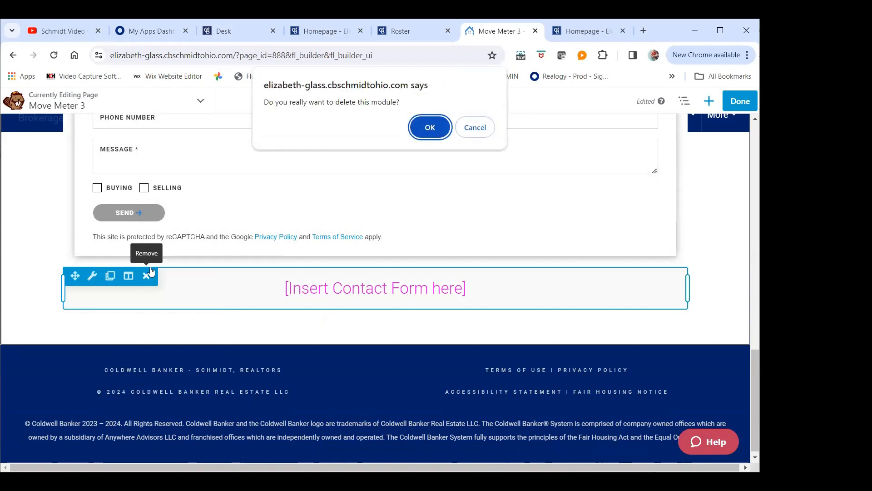
pyautogui.click(433, 124)
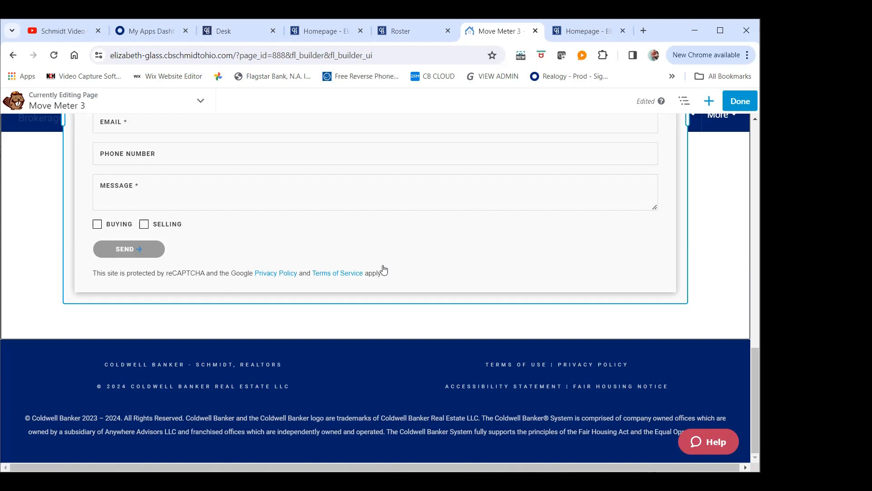
# Finish editing the Move Meter 3 page and publish it
pyautogui.scroll(10, 426, 236)
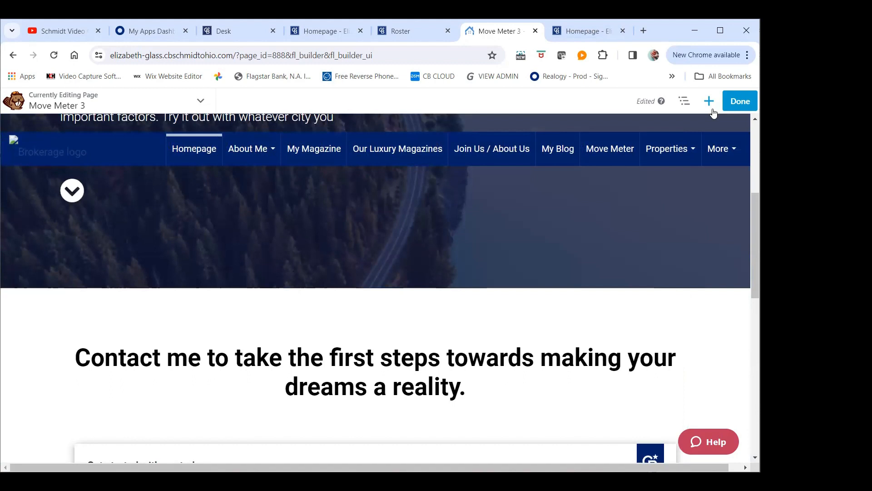
pyautogui.click(739, 108)
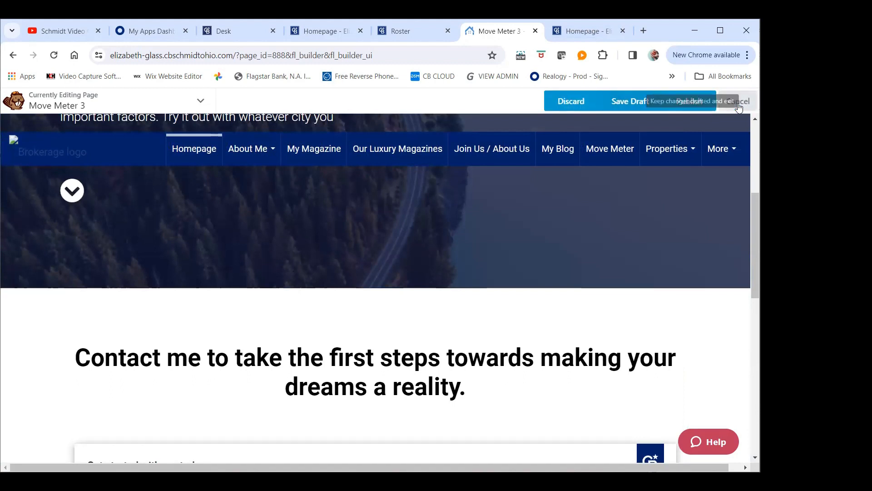
pyautogui.click(686, 102)
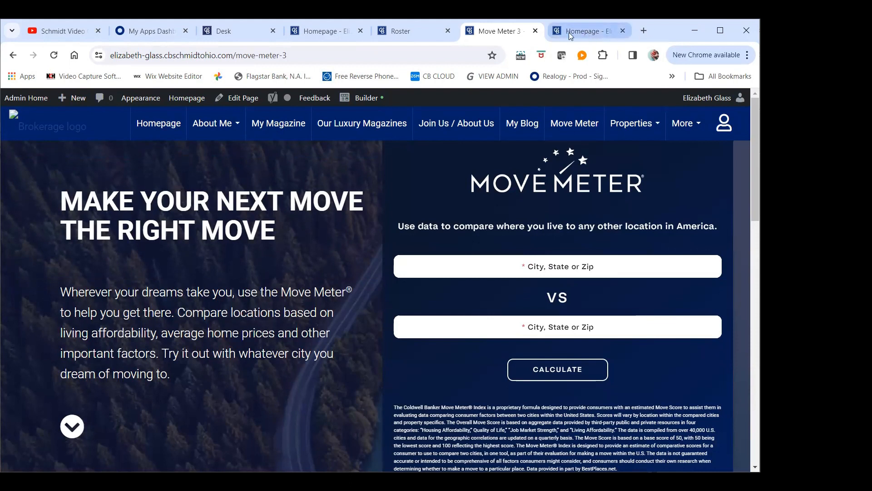
# Reload the homepage in its separate browser tab, open Move Meter 3 from the site navigation and review the published page down to the contact form
pyautogui.click(585, 33)
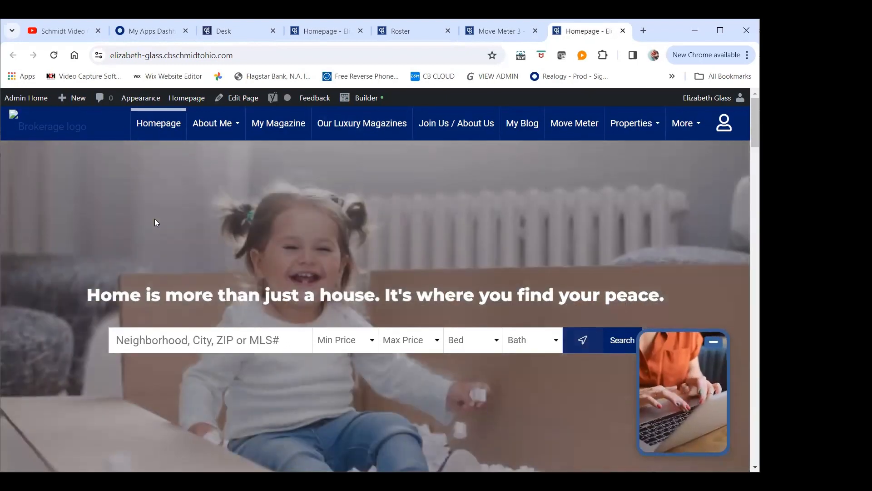
pyautogui.click(54, 59)
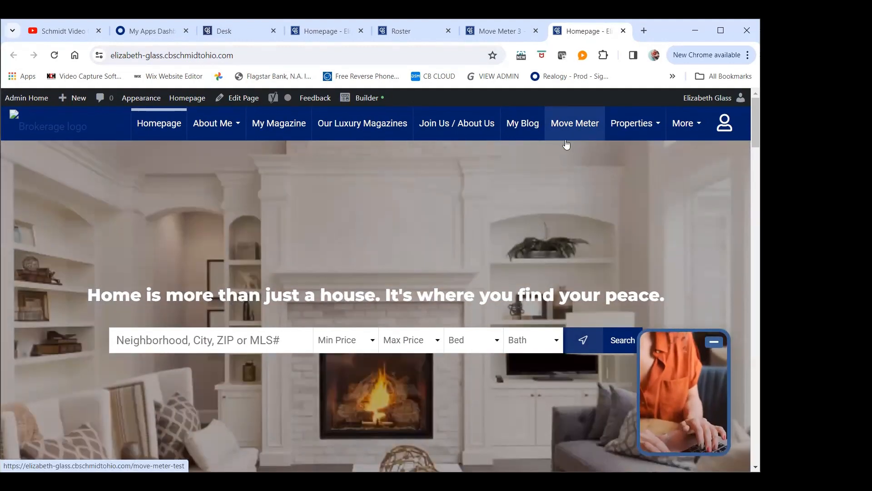
pyautogui.click(683, 123)
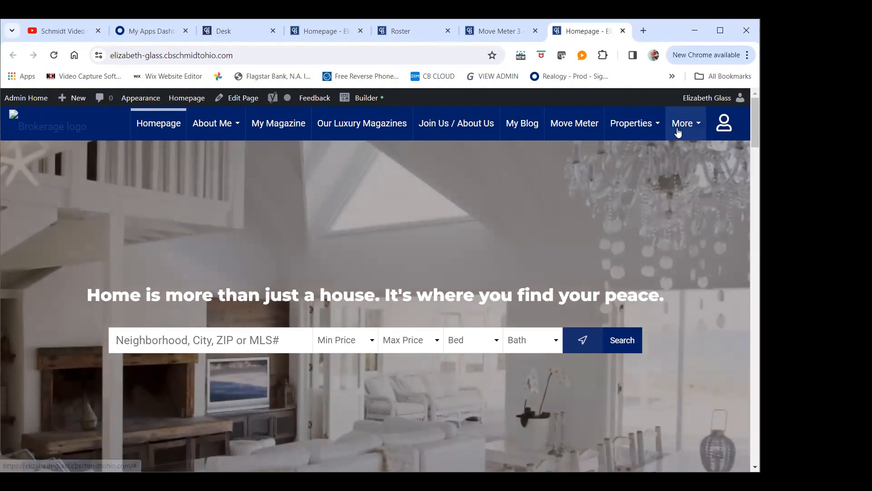
pyautogui.click(678, 131)
pyautogui.click(716, 449)
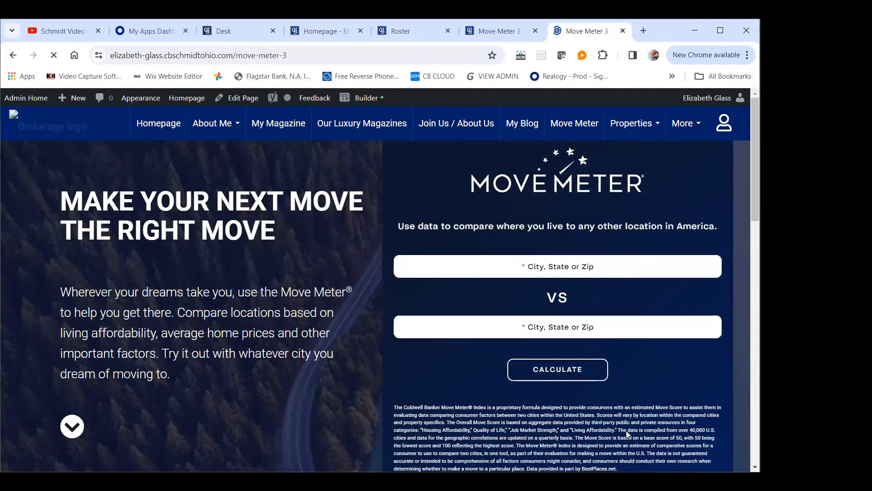
pyautogui.scroll(-6, 592, 332)
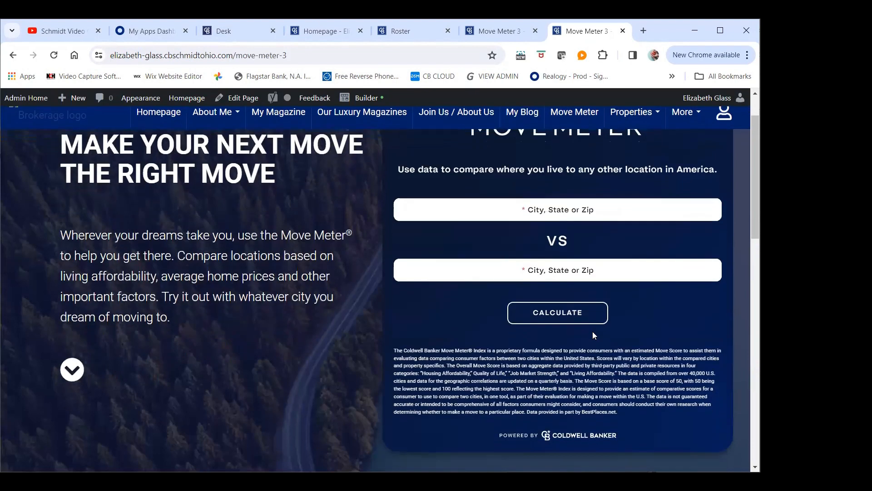
pyautogui.scroll(-9, 596, 345)
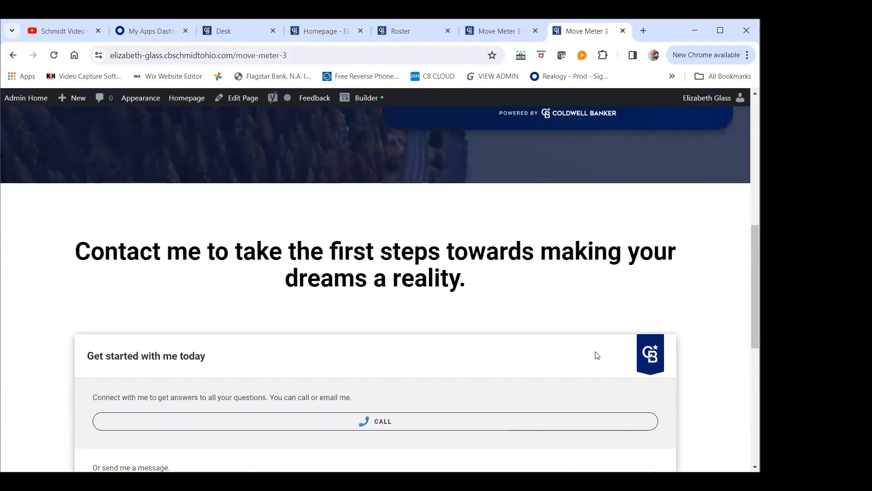
pyautogui.scroll(10, 605, 353)
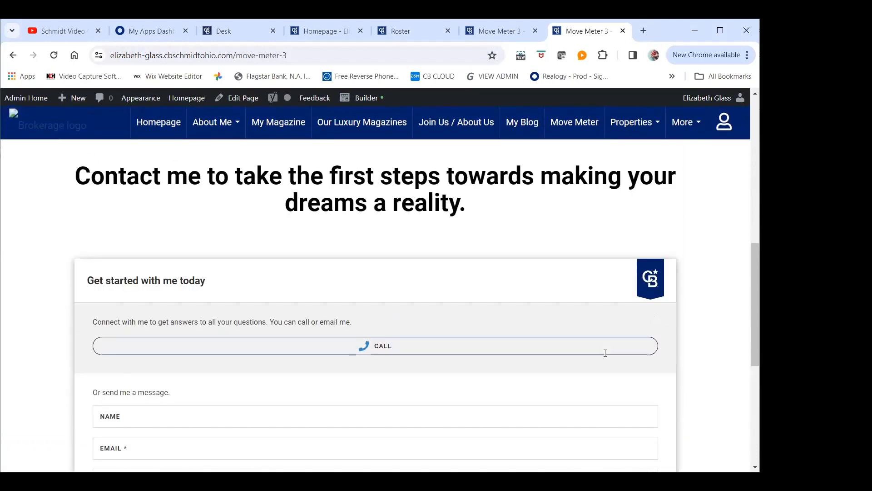
pyautogui.scroll(5, 605, 353)
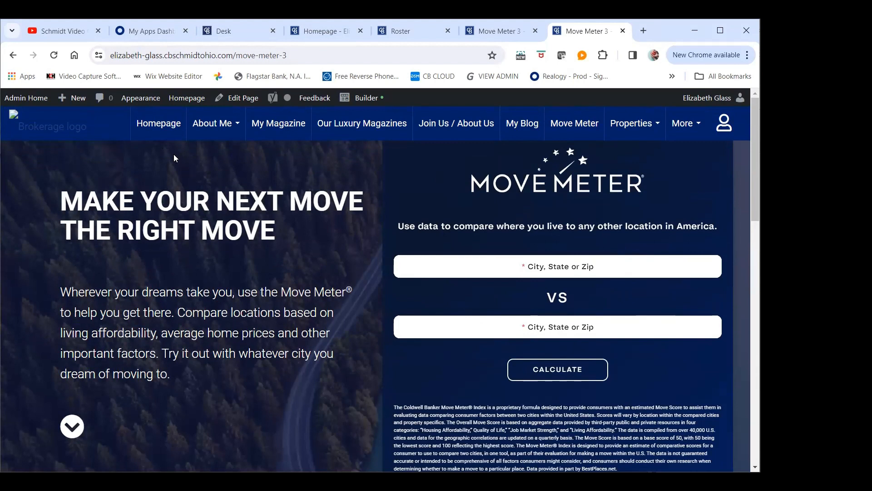
# Return the second site tab to the homepage, and open the existing Move Meter page in the Move Meter 3 tab
pyautogui.click(167, 128)
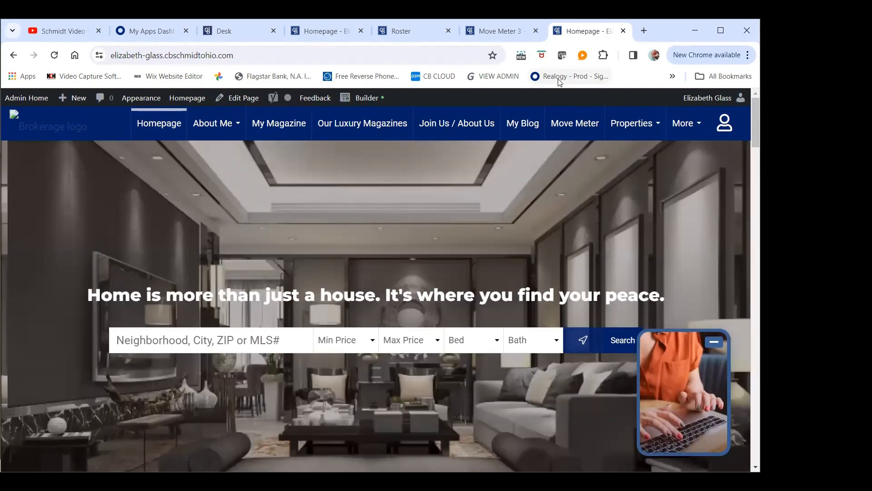
pyautogui.click(498, 32)
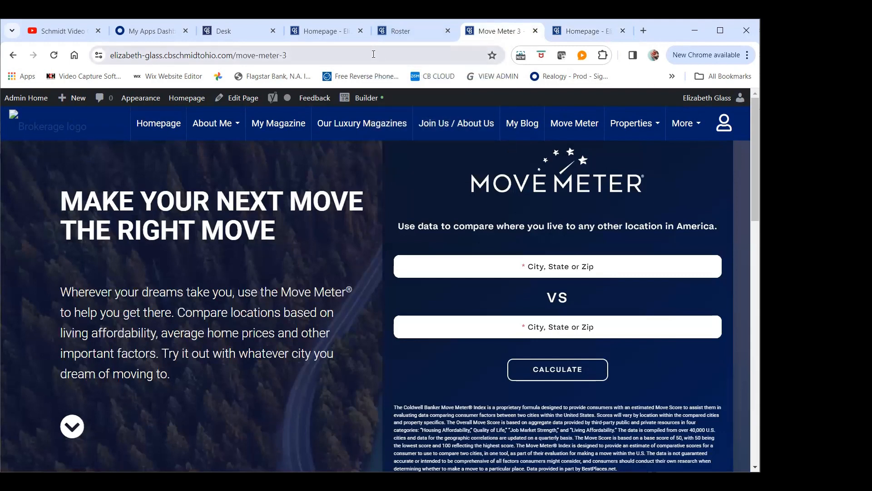
pyautogui.moveTo(350, 23)
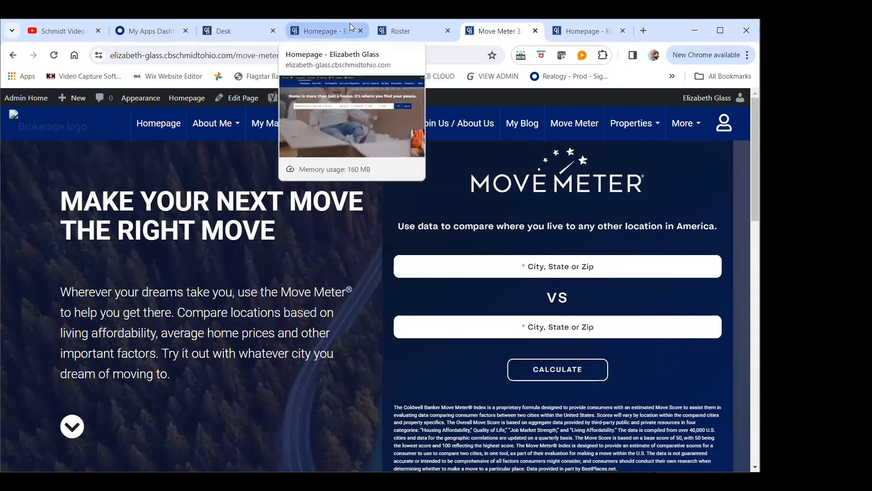
pyautogui.click(563, 123)
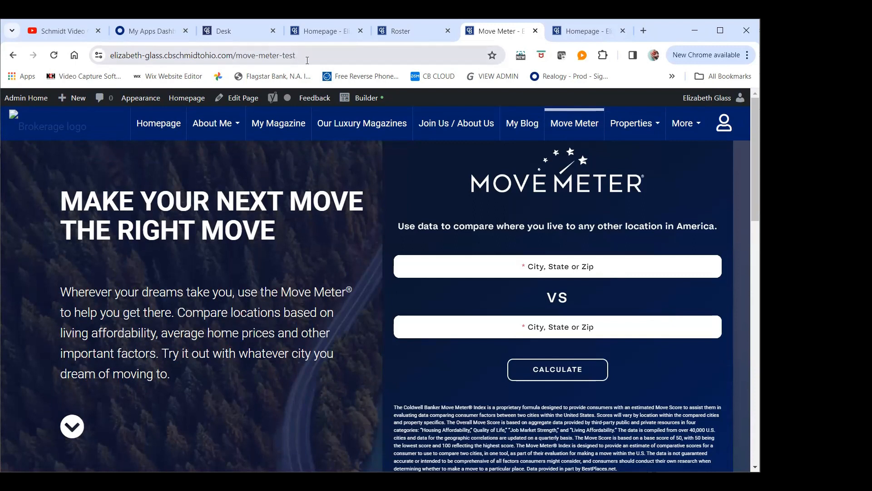
# Copy the full web address of the existing Move Meter page, ending in "move-meter-test"
pyautogui.click(311, 58)
pyautogui.doubleClick(313, 58)
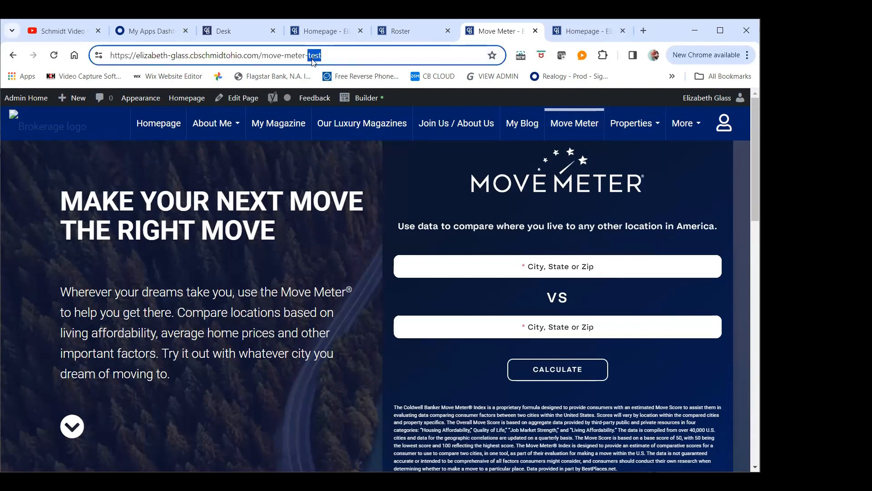
pyautogui.click(312, 58)
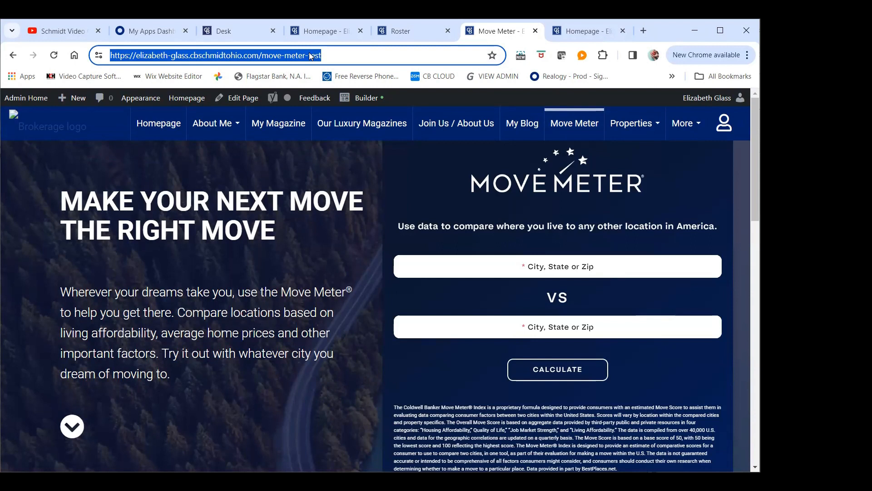
pyautogui.rightClick(310, 56)
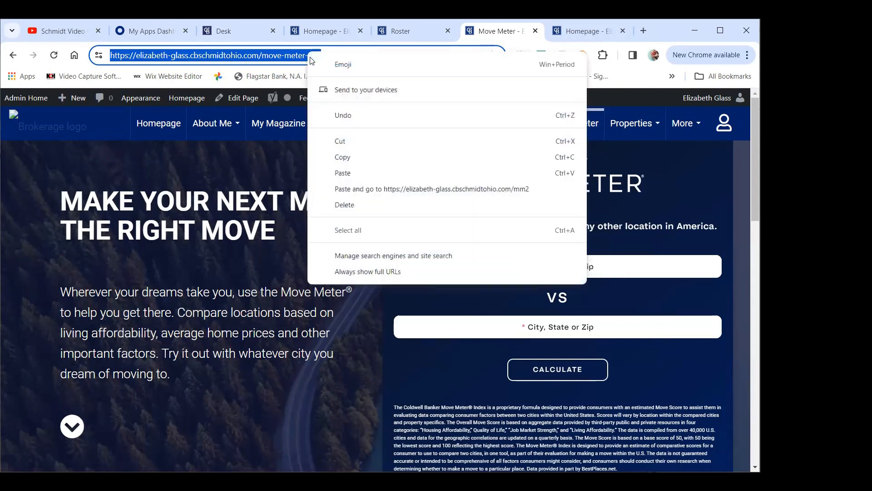
pyautogui.click(343, 158)
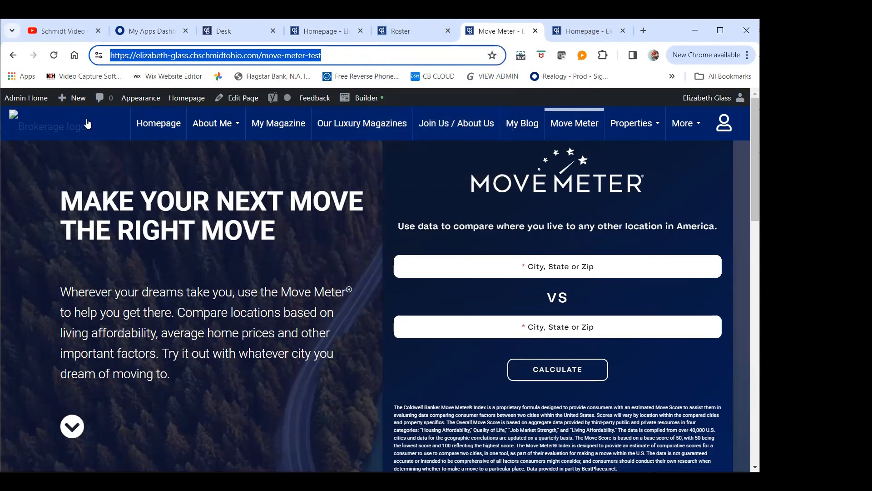
# Create a new custom page from the site's admin area and open it in the page builder
pyautogui.click(38, 101)
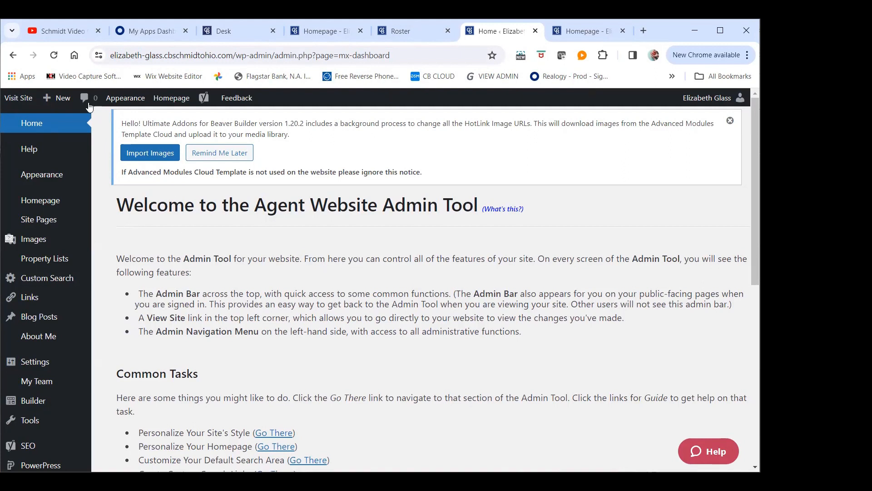
pyautogui.moveTo(46, 104)
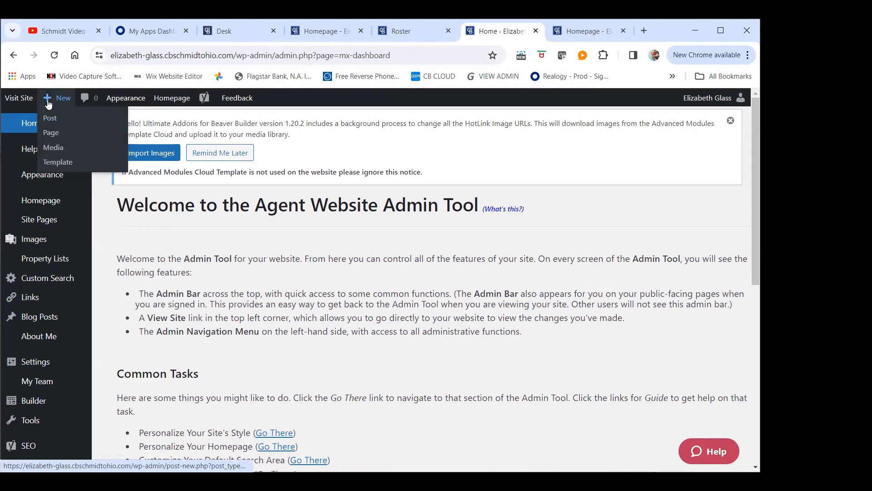
pyautogui.click(50, 135)
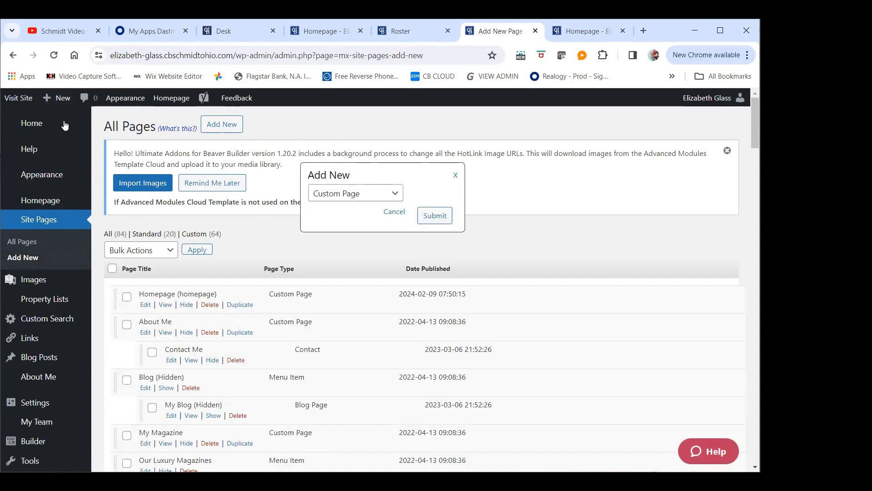
pyautogui.click(439, 217)
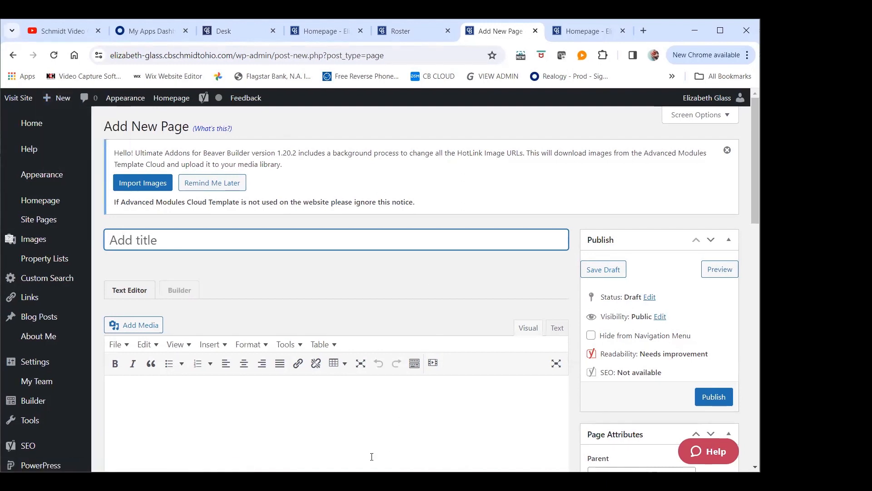
pyautogui.click(177, 293)
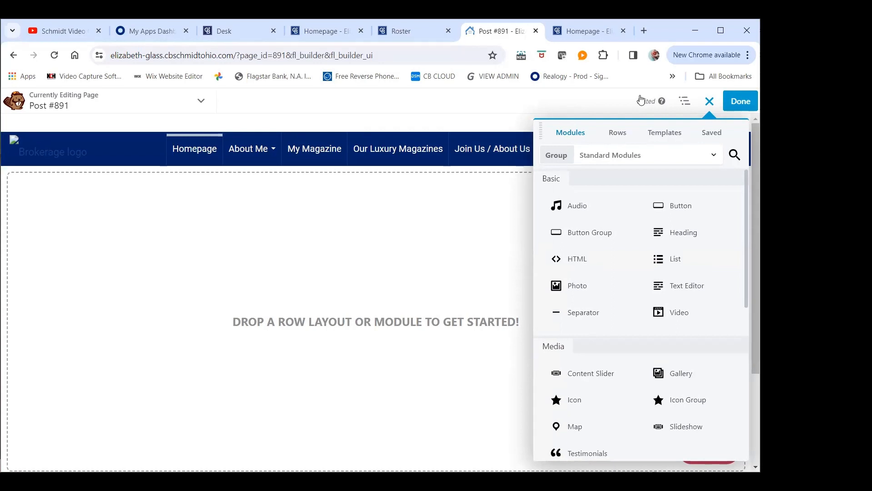
# Apply the Module Library template from the Brand Templates group to the new page
pyautogui.click(666, 139)
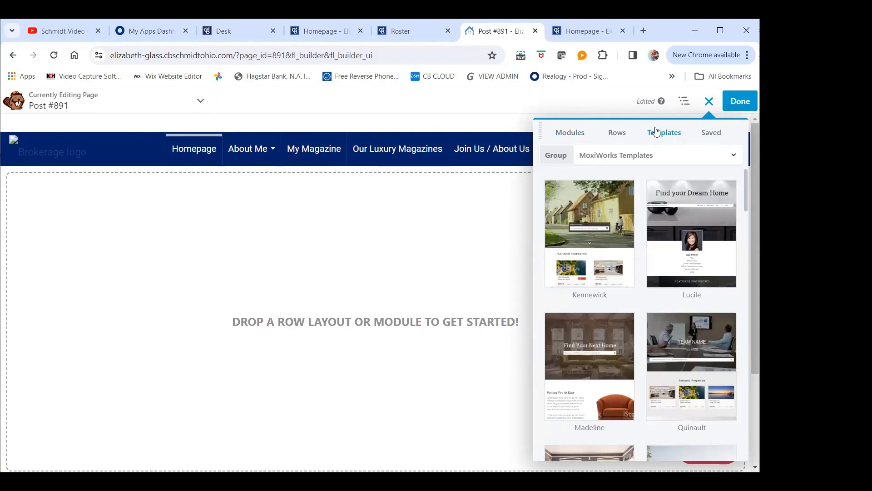
pyautogui.click(572, 134)
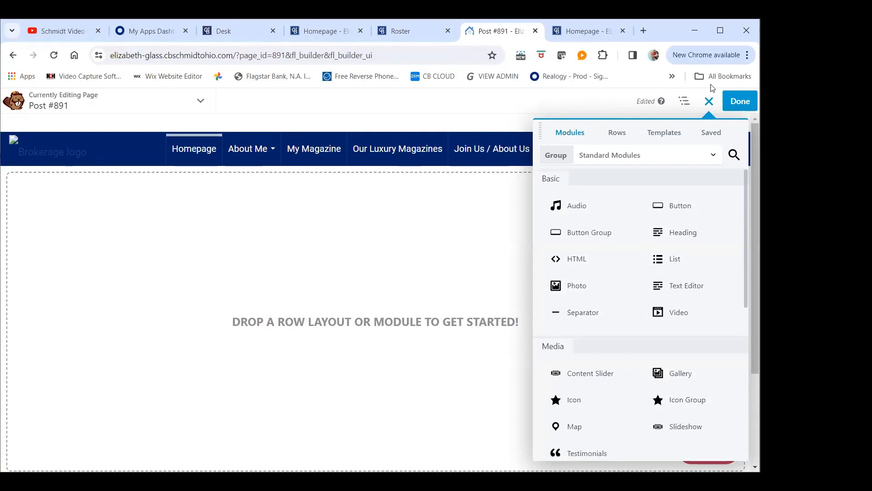
pyautogui.click(668, 135)
pyautogui.click(615, 155)
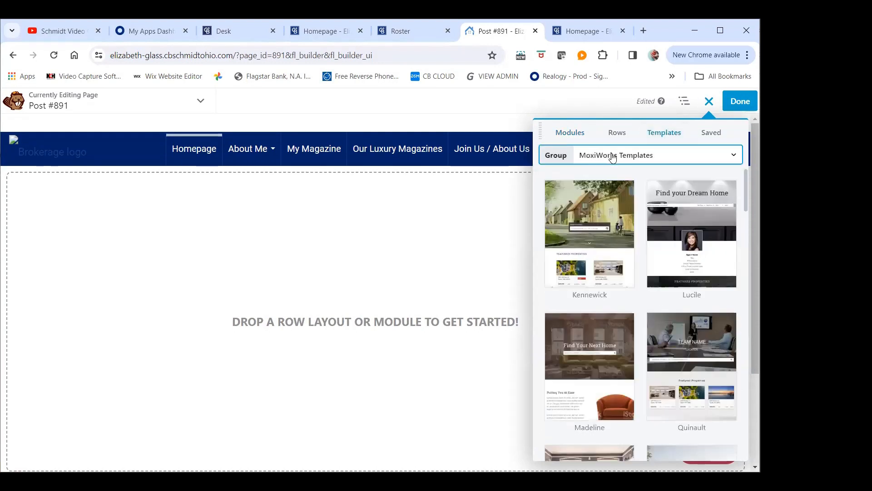
pyautogui.click(625, 270)
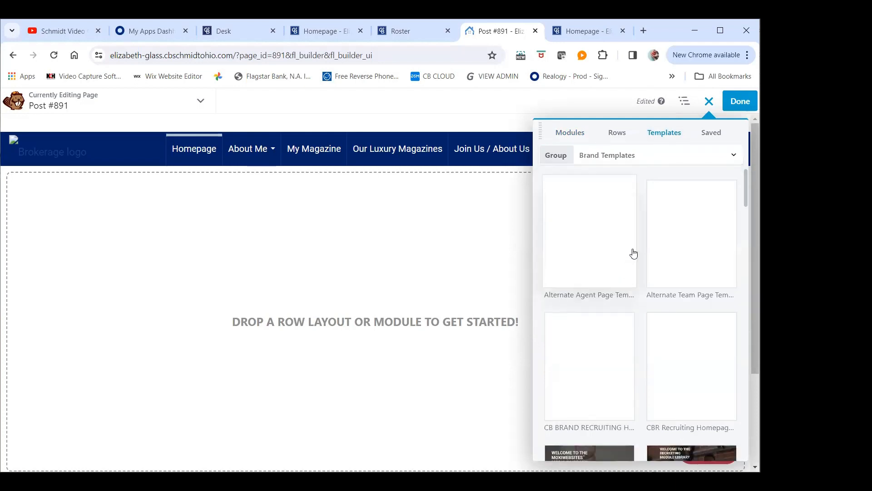
pyautogui.scroll(-2, 650, 244)
pyautogui.scroll(-2, 650, 244)
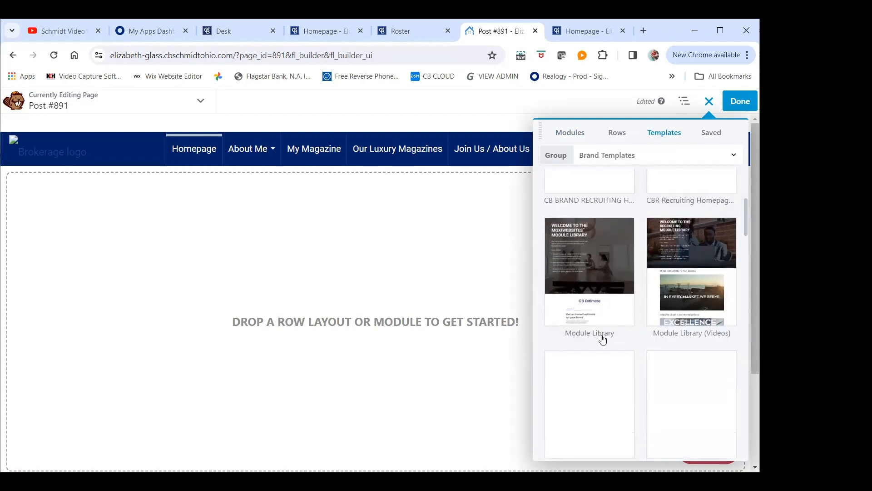
pyautogui.click(597, 285)
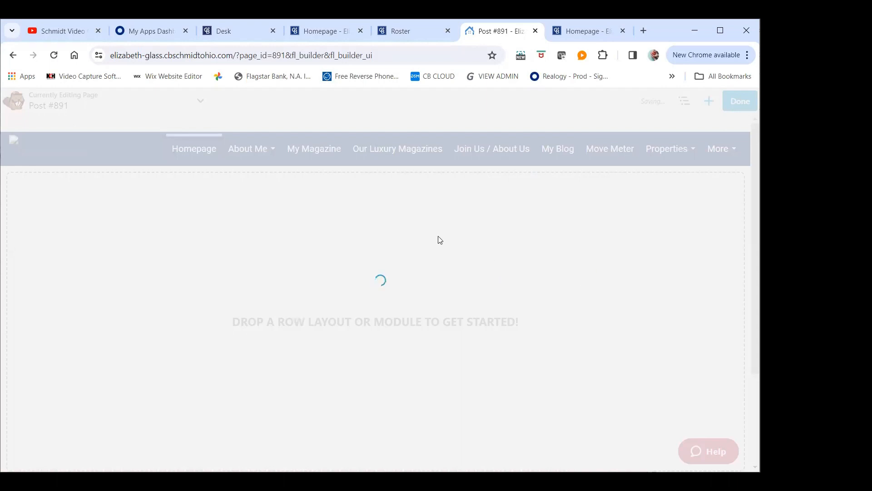
# Look through the Module Library content, covering the introduction, Seller's Assurance Program, buyer modules, seller modules and CB Estimate modules
pyautogui.scroll(-5, 427, 228)
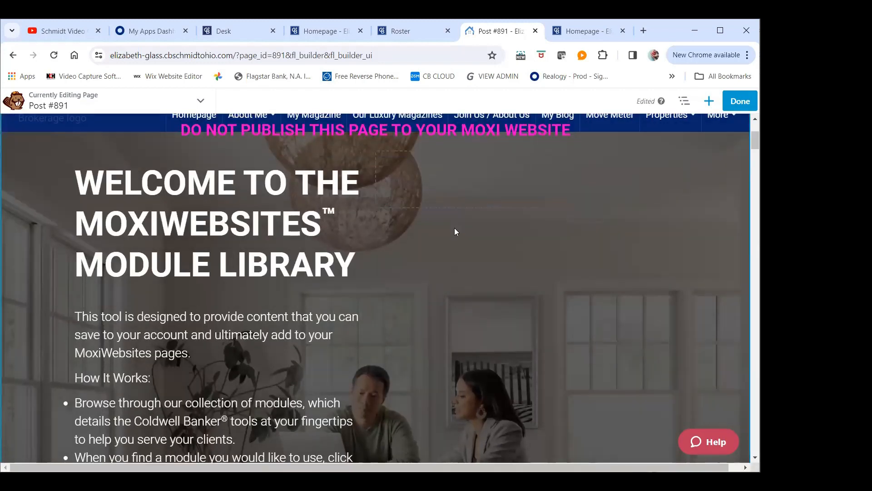
pyautogui.scroll(-1, 454, 227)
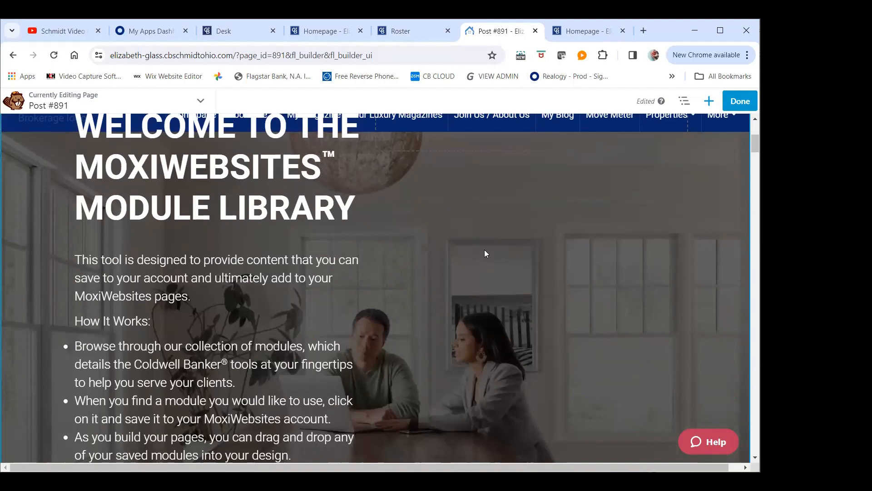
pyautogui.scroll(-10, 491, 247)
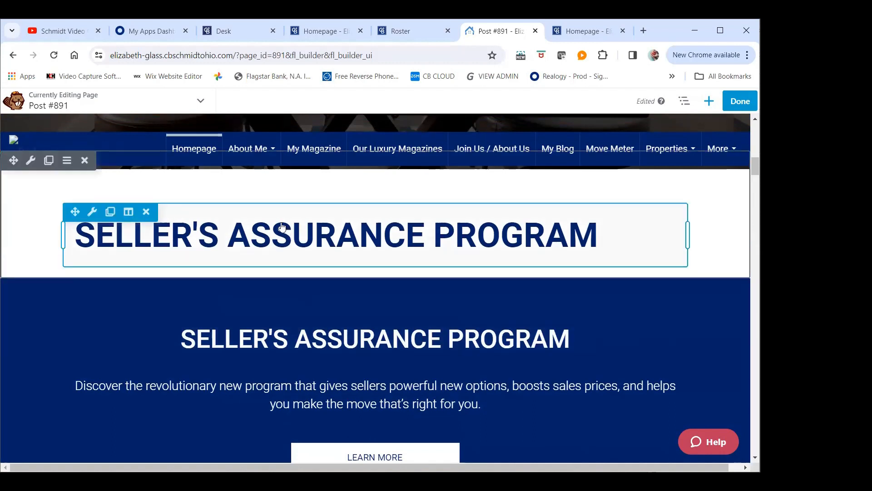
pyautogui.scroll(-4, 264, 209)
pyautogui.scroll(-15, 265, 209)
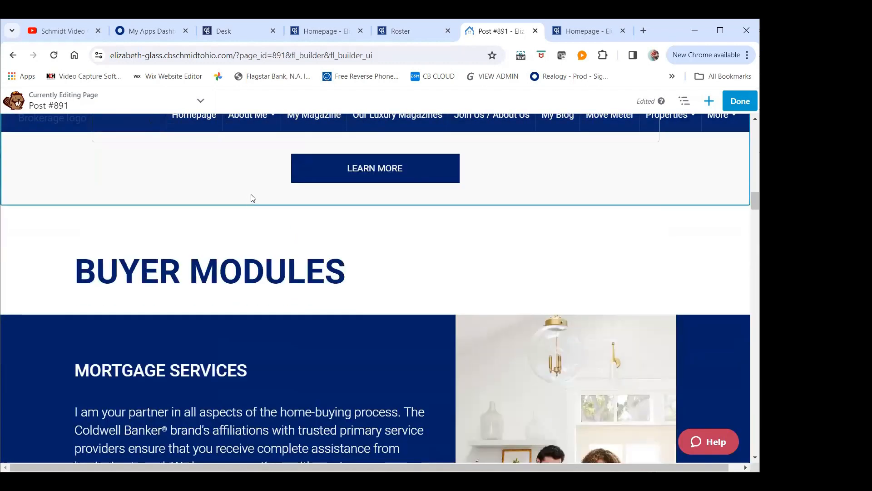
pyautogui.scroll(-13, 250, 204)
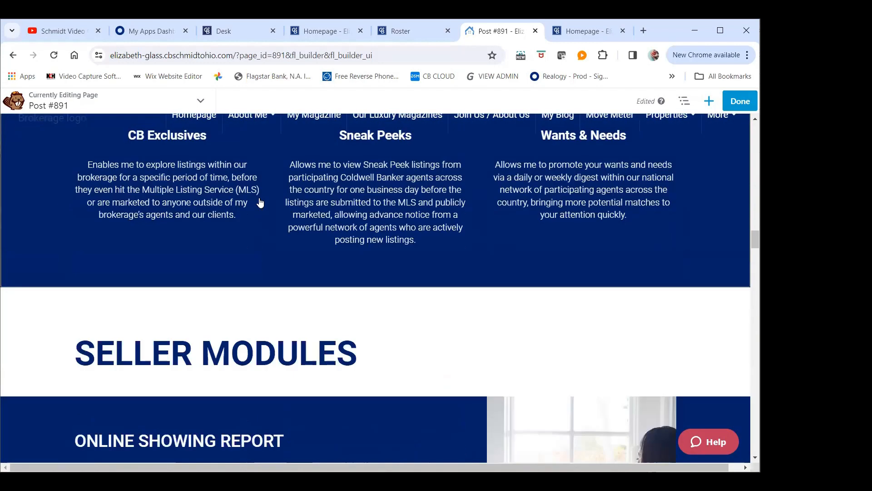
pyautogui.scroll(-10, 254, 205)
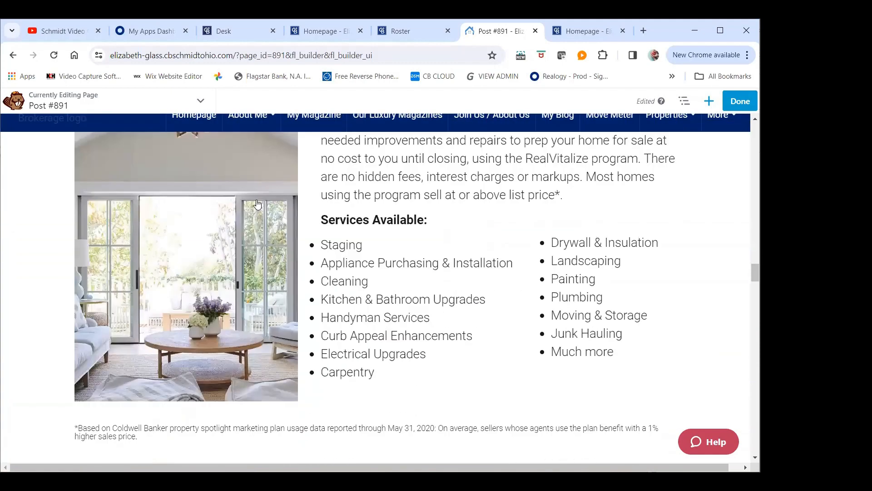
pyautogui.scroll(-5, 253, 212)
pyautogui.scroll(4, 252, 209)
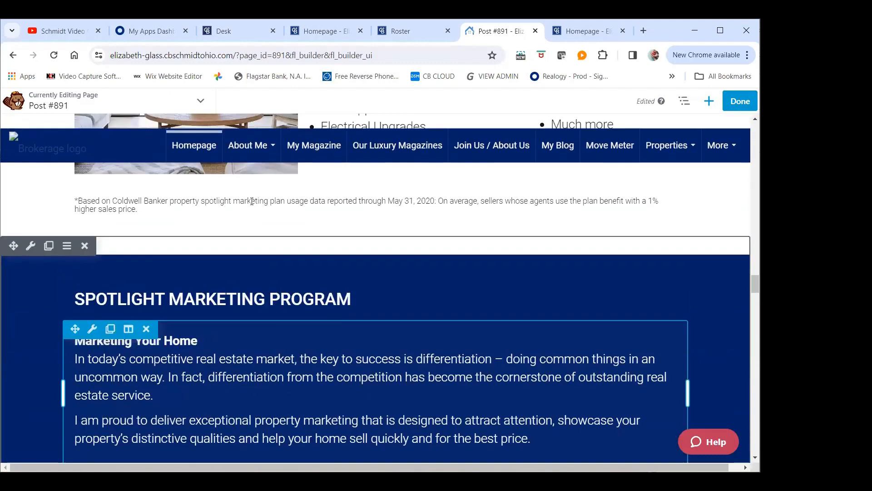
pyautogui.scroll(4, 251, 207)
pyautogui.scroll(-8, 242, 200)
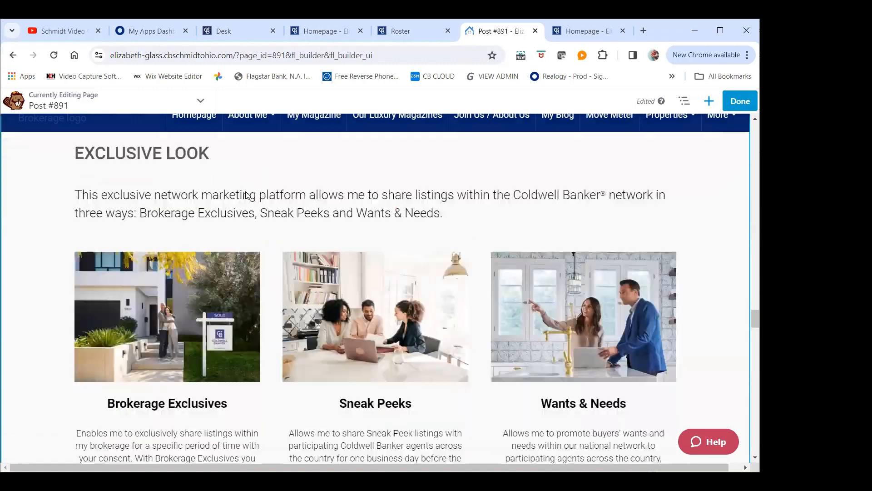
pyautogui.scroll(-5, 235, 196)
pyautogui.scroll(-3, 240, 198)
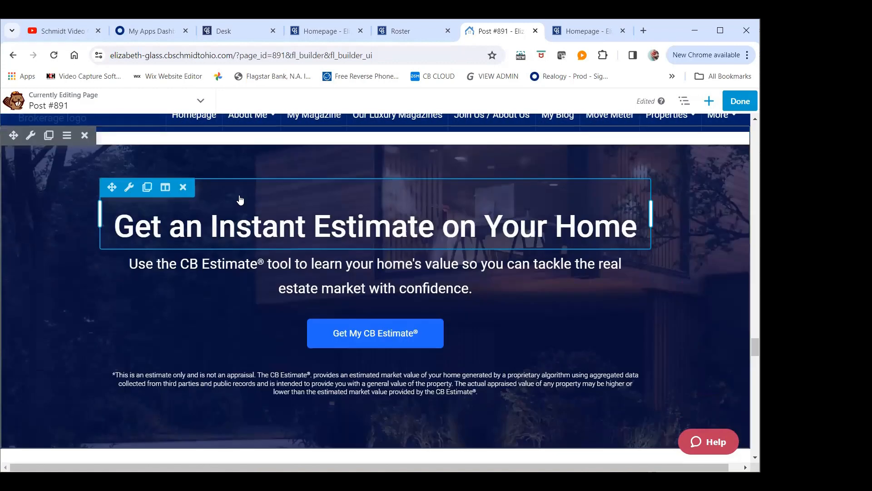
pyautogui.scroll(-4, 242, 200)
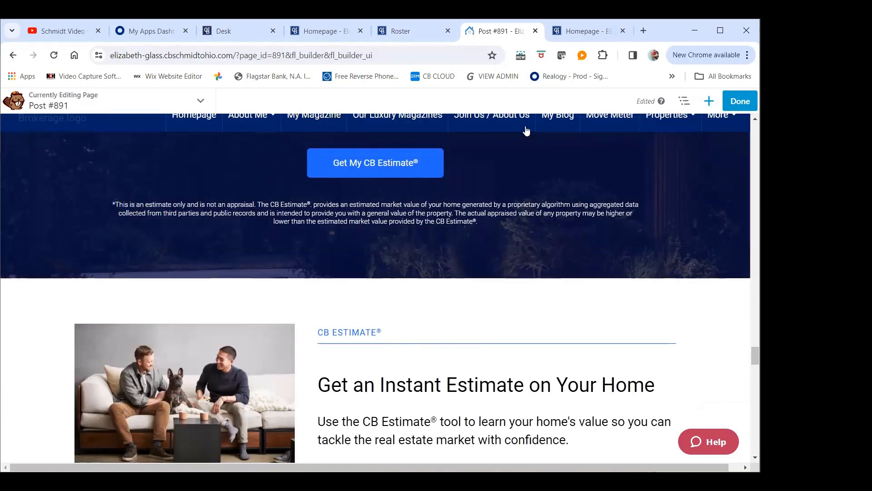
pyautogui.scroll(7, 171, 224)
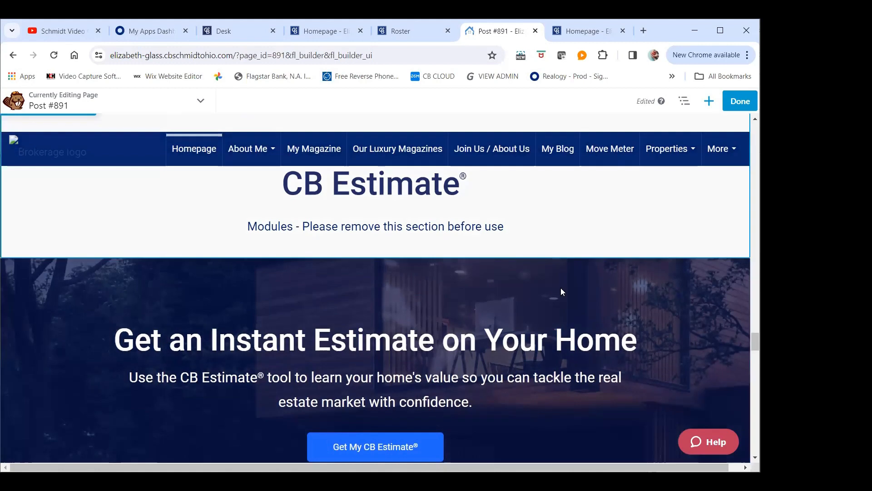
pyautogui.moveTo(255, 351)
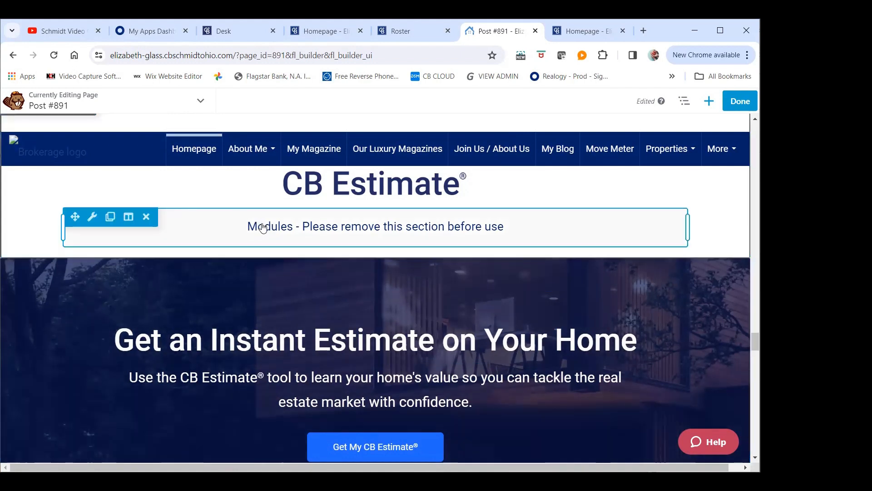
pyautogui.scroll(-3, 280, 218)
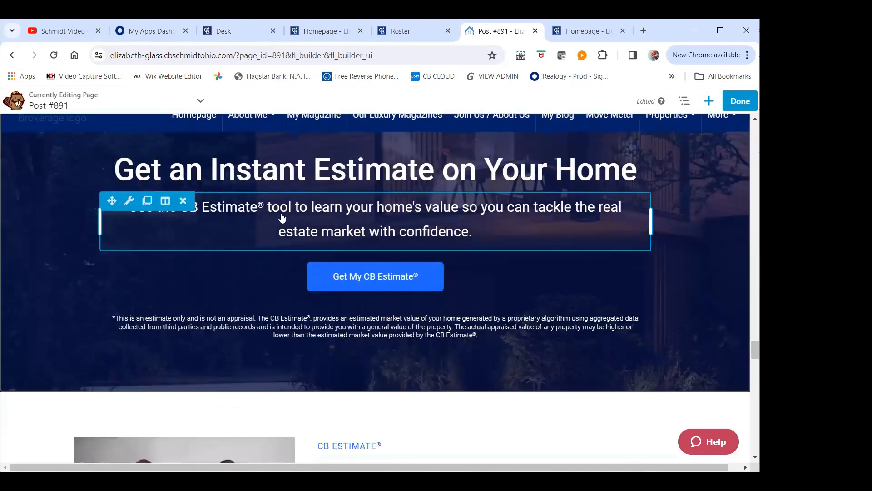
pyautogui.scroll(-3, 281, 220)
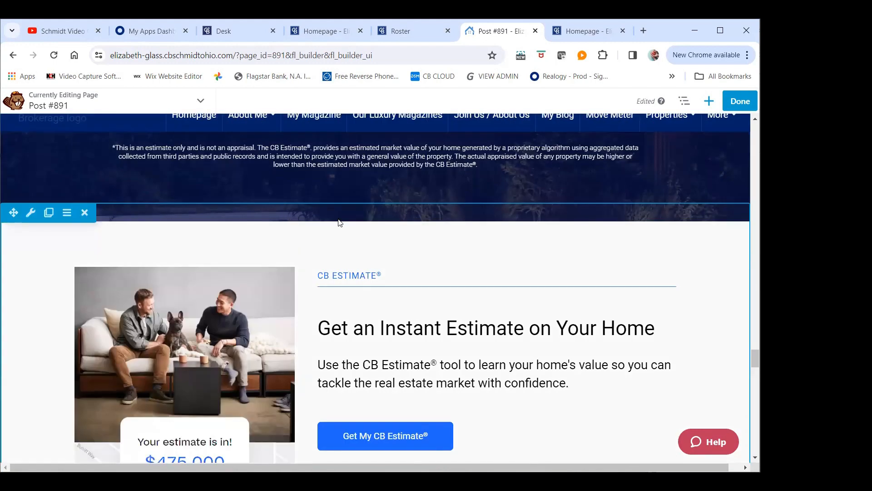
pyautogui.scroll(-10, 325, 195)
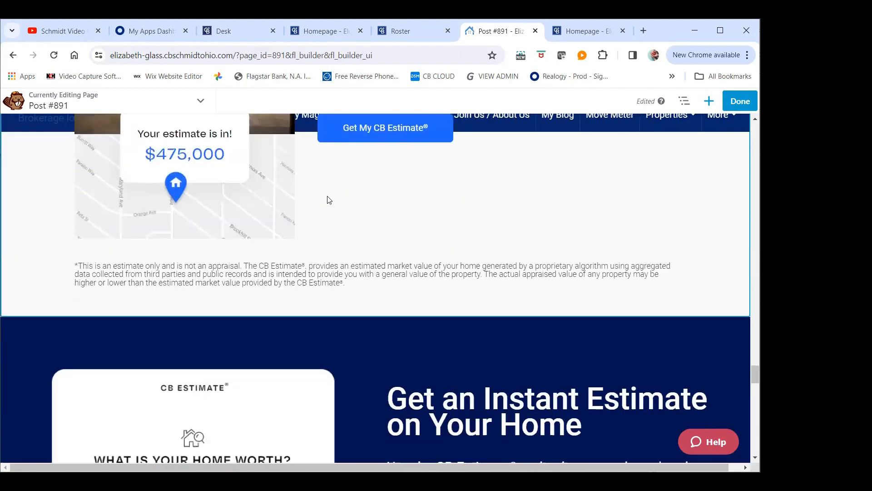
# Examine the Move Meter section of the Module Library and compare its alternative Move Meter row designs
pyautogui.scroll(-5, 324, 205)
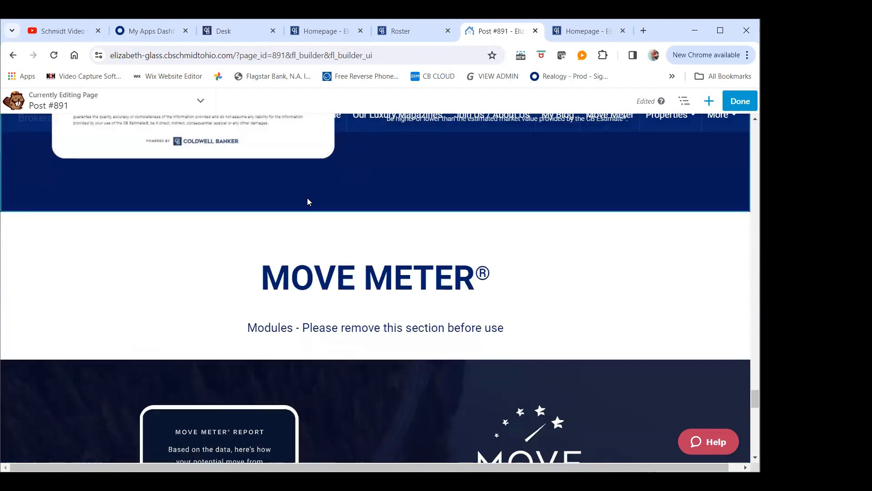
pyautogui.scroll(-12, 306, 201)
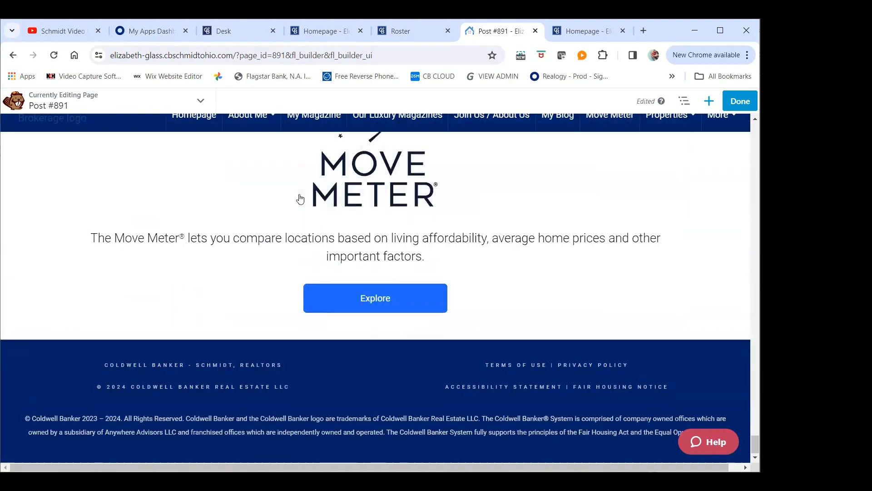
pyautogui.scroll(10, 302, 198)
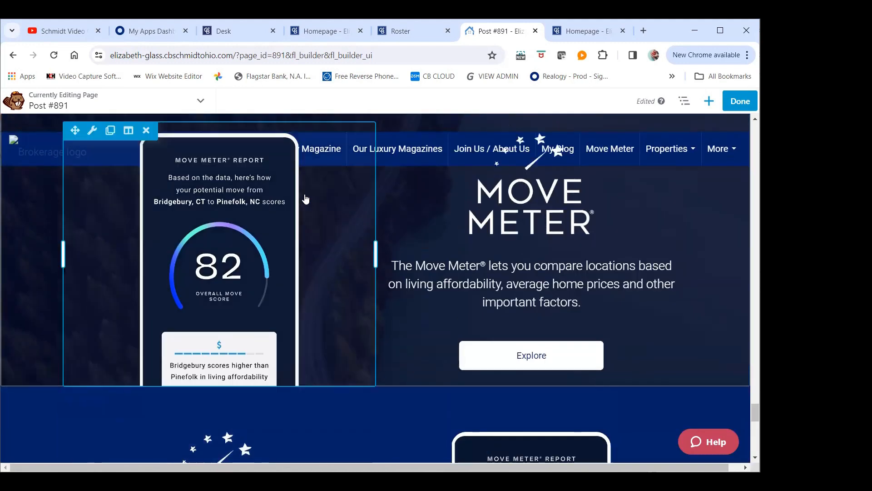
pyautogui.scroll(5, 306, 200)
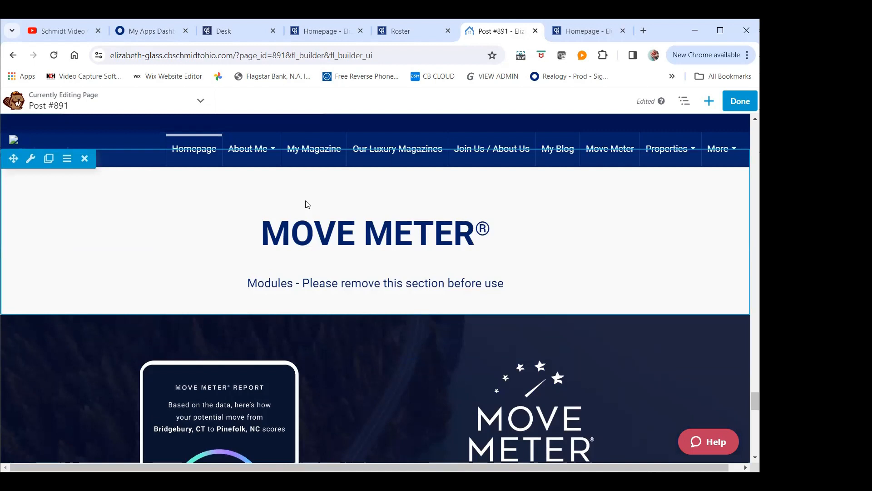
pyautogui.scroll(-4, 305, 202)
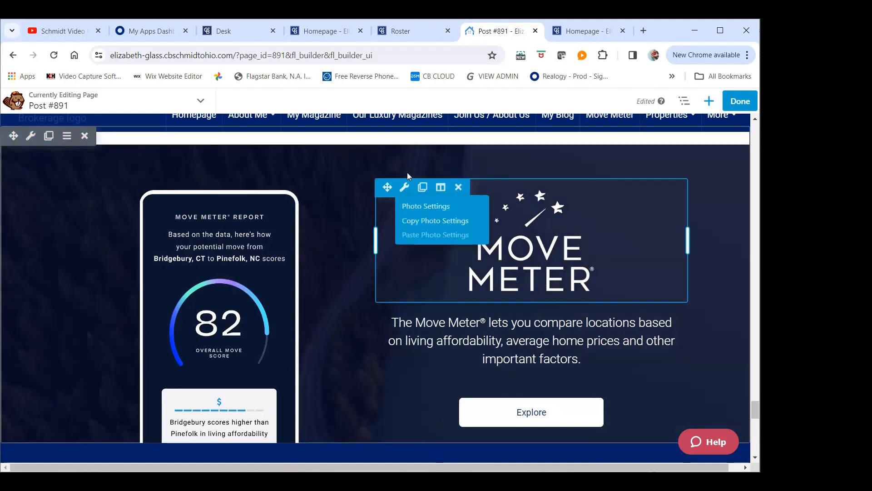
pyautogui.scroll(-8, 455, 145)
pyautogui.scroll(3, 459, 134)
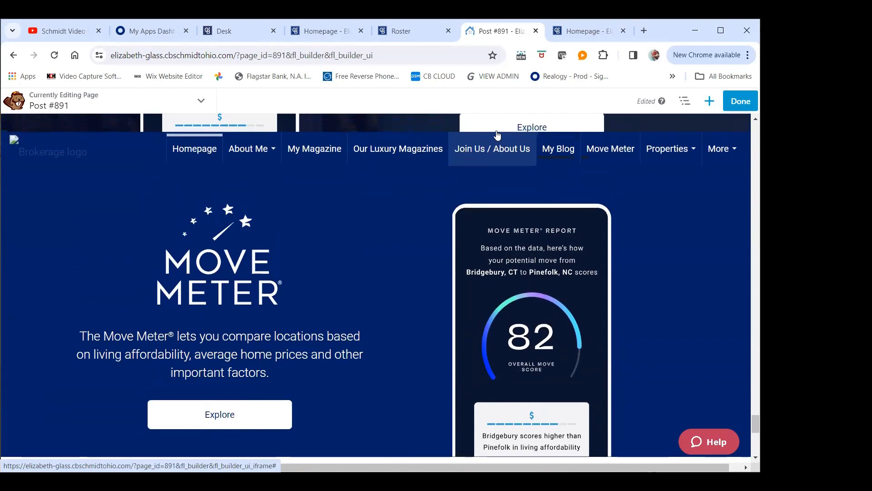
pyautogui.scroll(-8, 508, 151)
pyautogui.scroll(3, 504, 152)
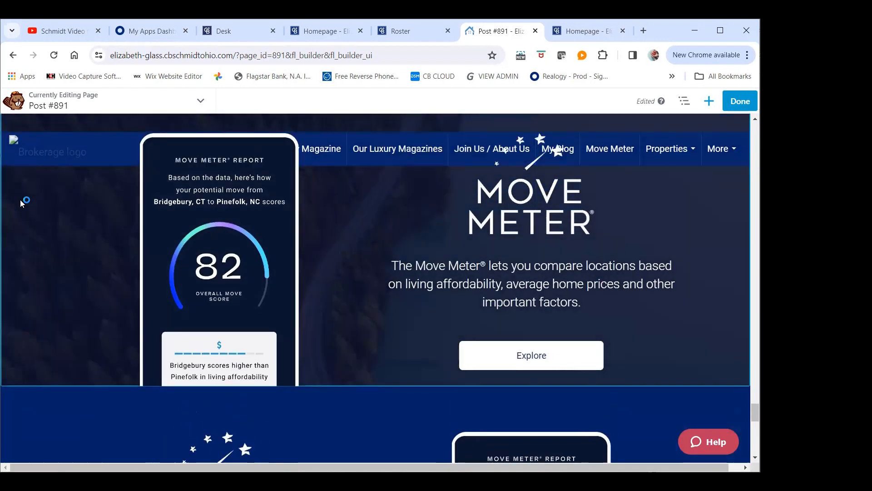
# Save the first Move Meter row, with the dark photo background, as a non-global reusable row named Move Meter
pyautogui.scroll(2, 114, 324)
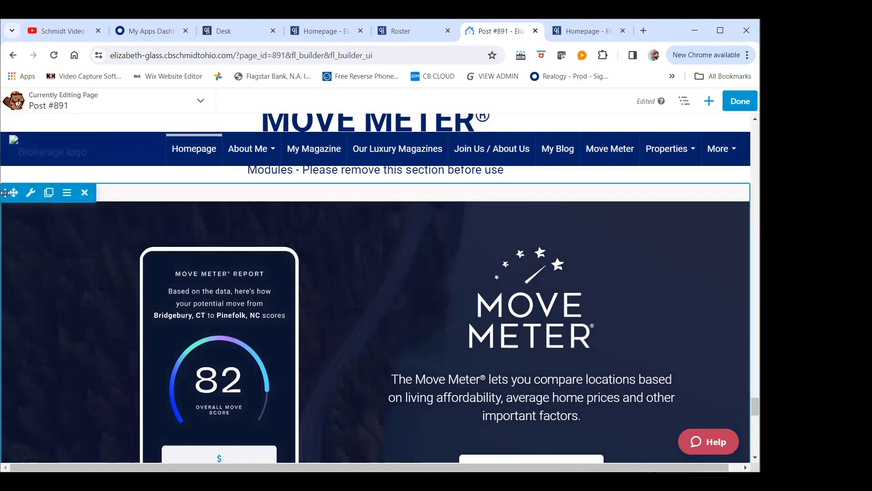
pyautogui.moveTo(30, 194)
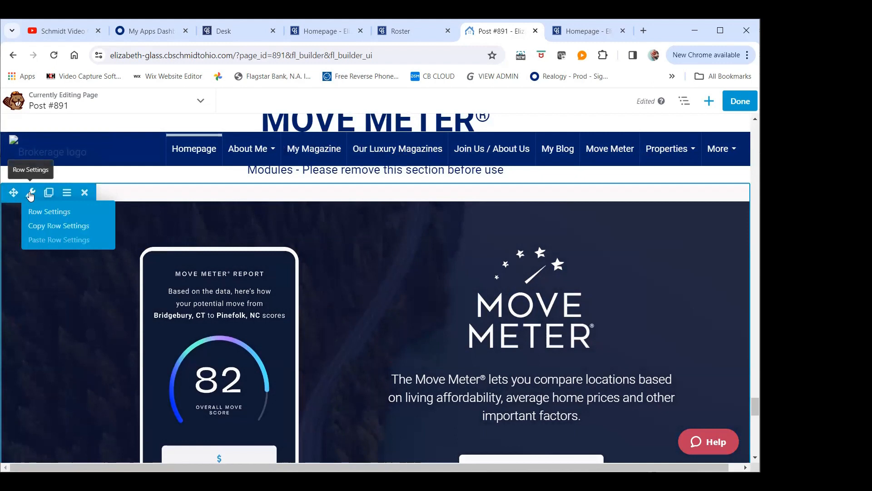
pyautogui.click(29, 195)
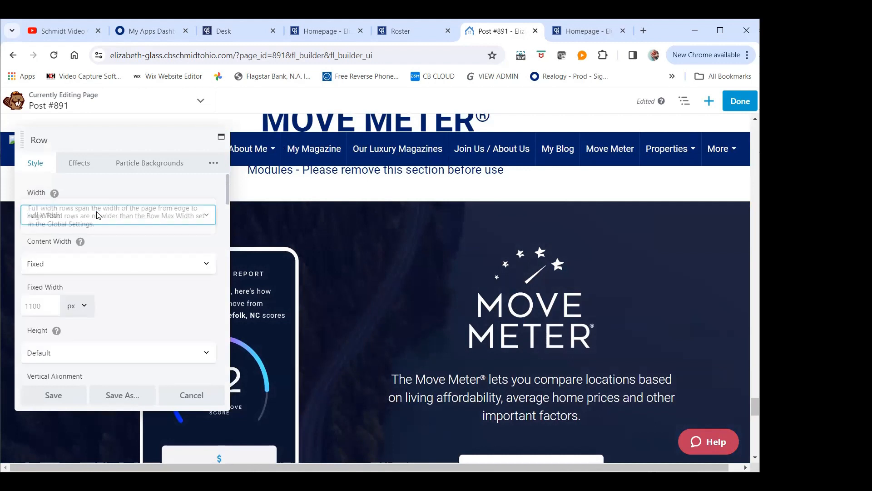
pyautogui.click(122, 403)
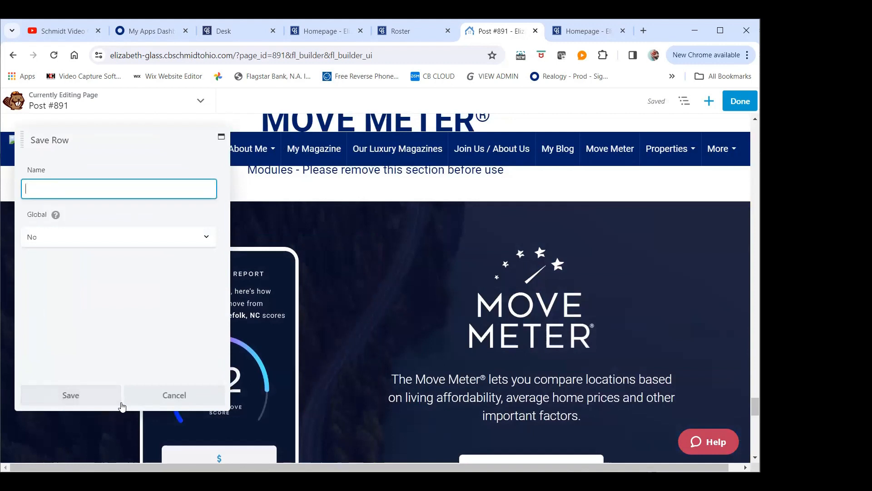
pyautogui.write('Move Meter')
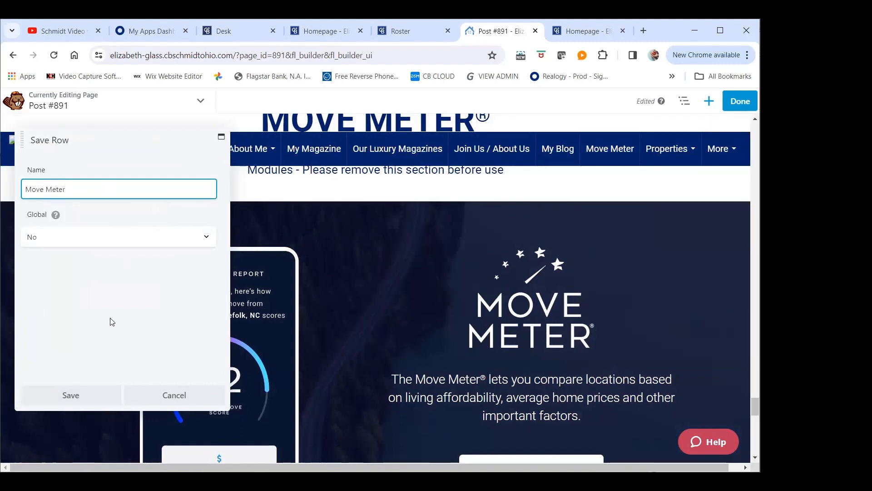
pyautogui.click(71, 395)
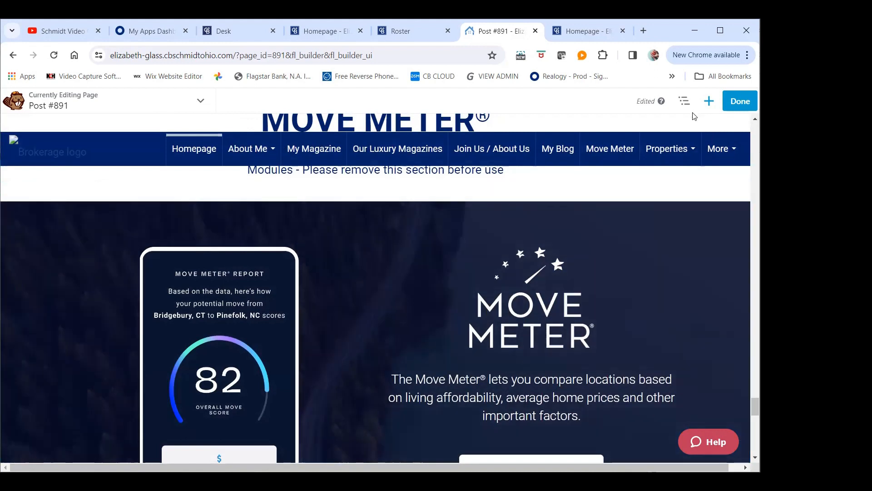
pyautogui.click(710, 102)
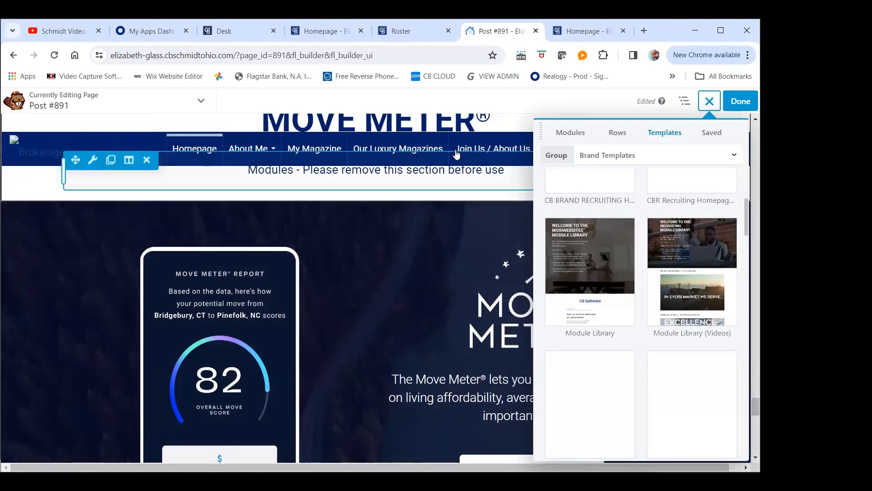
pyautogui.click(708, 101)
pyautogui.scroll(-8, 296, 257)
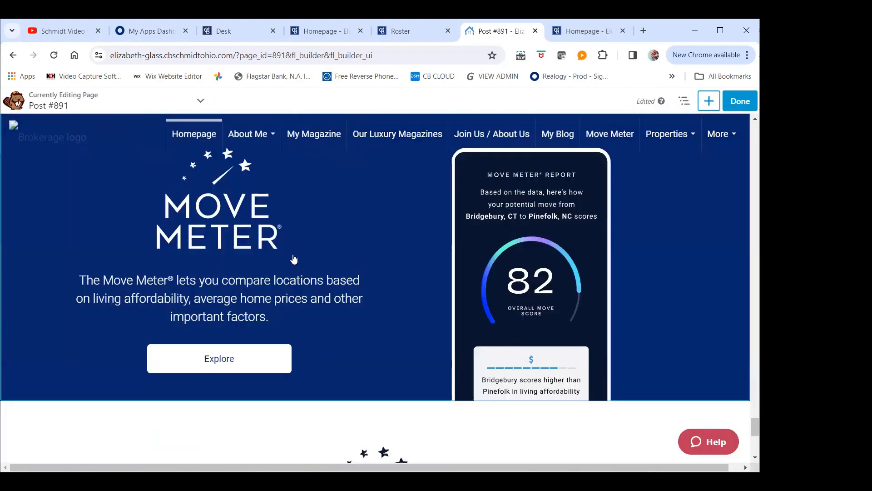
pyautogui.scroll(2, 296, 257)
pyautogui.scroll(5, 296, 257)
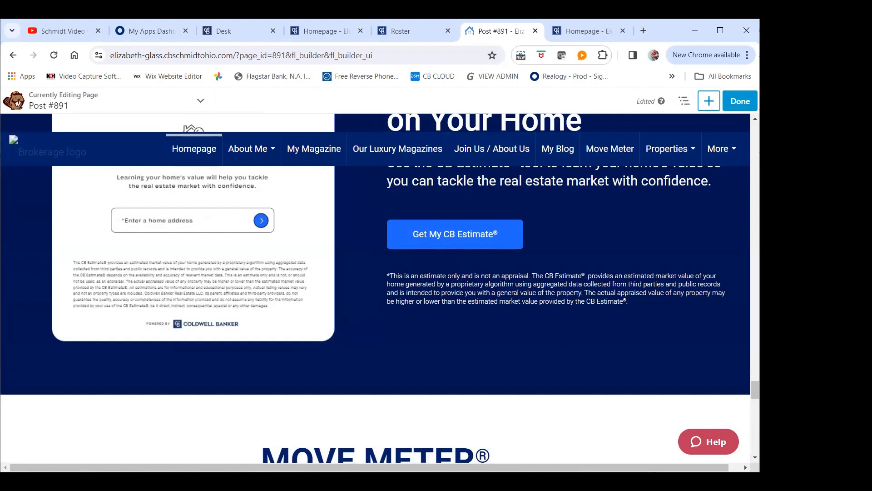
# Discard the unpublished changes to the Module Library page and exit the page builder
pyautogui.click(741, 103)
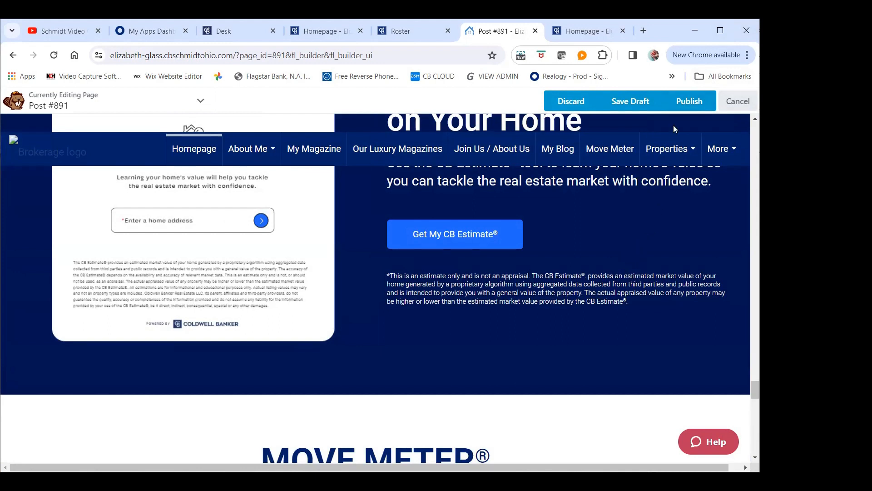
pyautogui.click(581, 105)
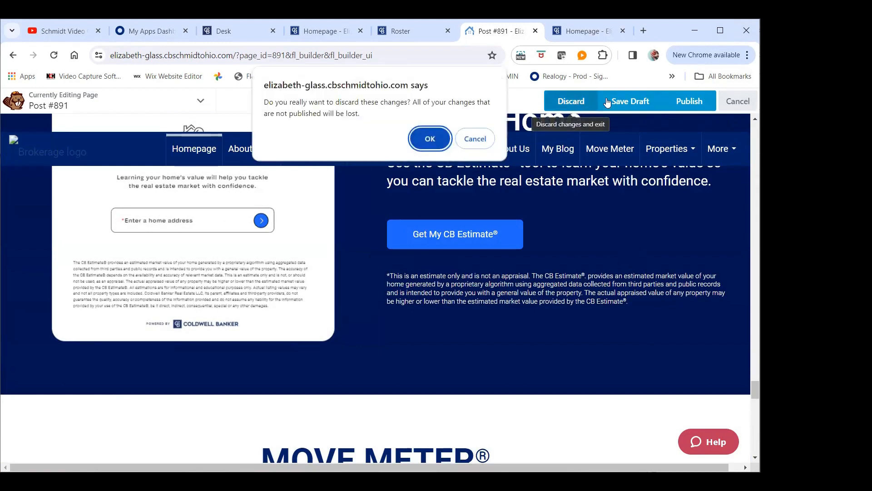
pyautogui.click(432, 138)
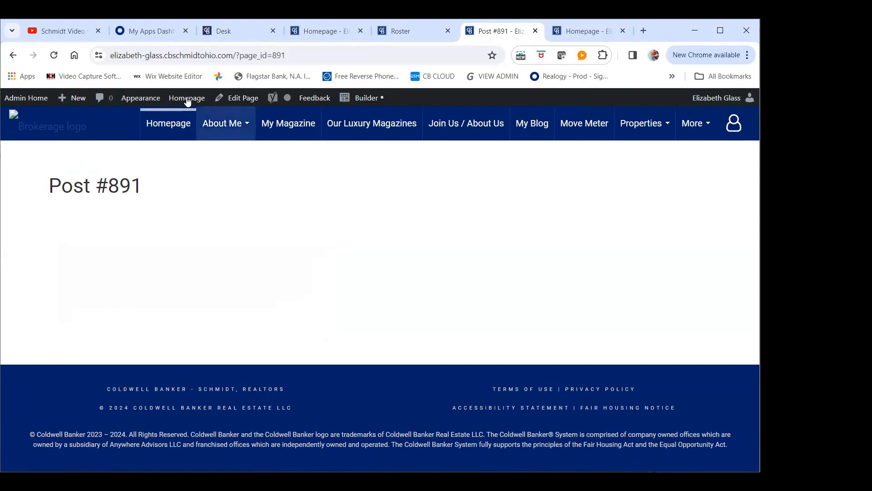
# Go to the site's admin area and open the list of all site pages
pyautogui.click(15, 103)
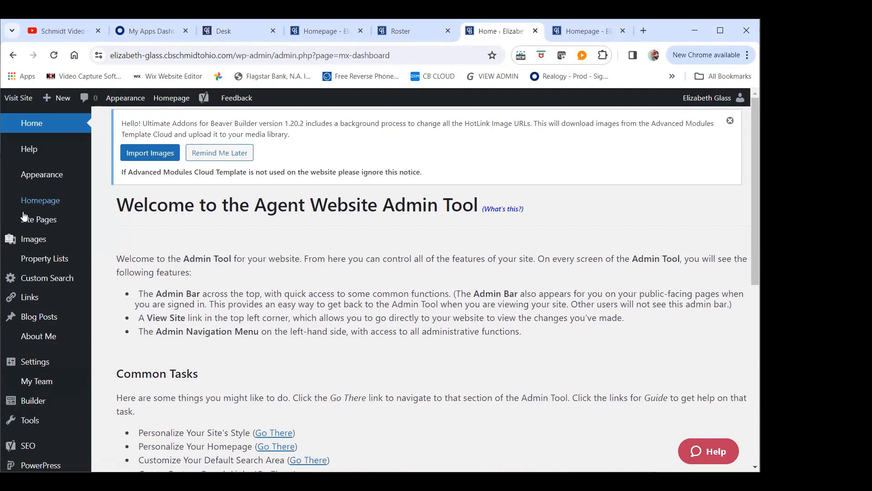
pyautogui.moveTo(44, 227)
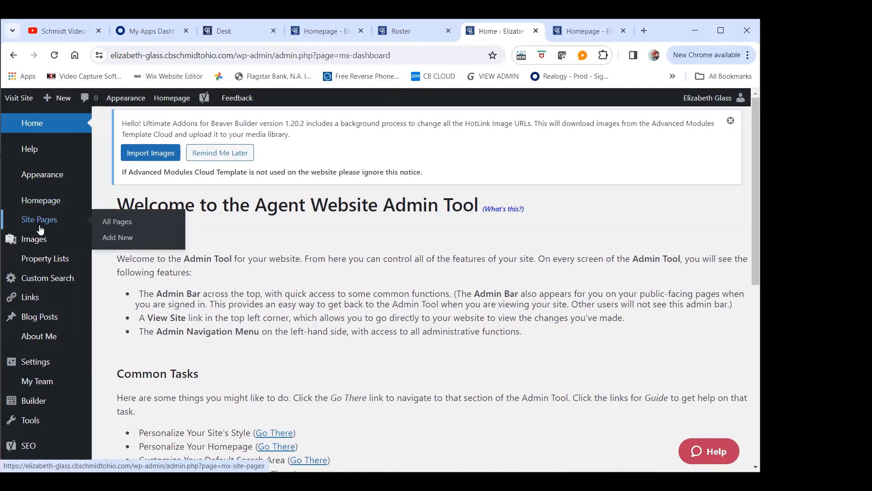
pyautogui.click(40, 228)
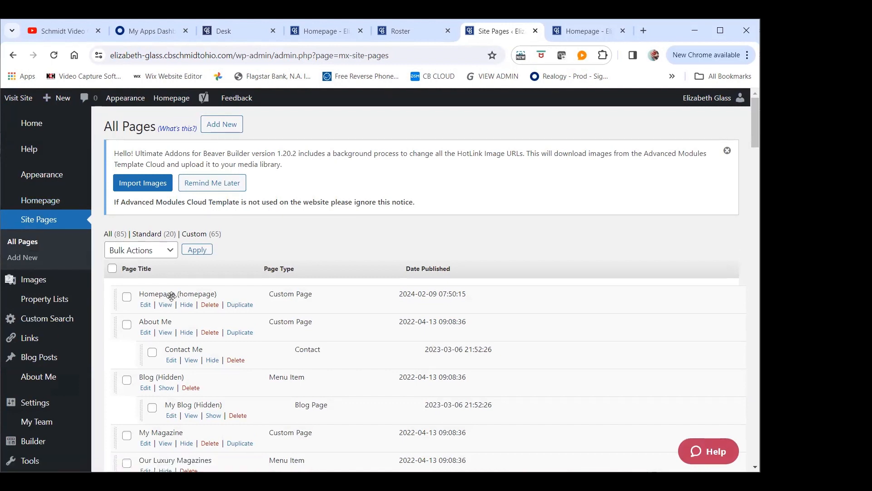
# Compare the page list's order, nesting and hidden pages with the live homepage's navigation menu and its Properties submenu
pyautogui.scroll(-2, 179, 289)
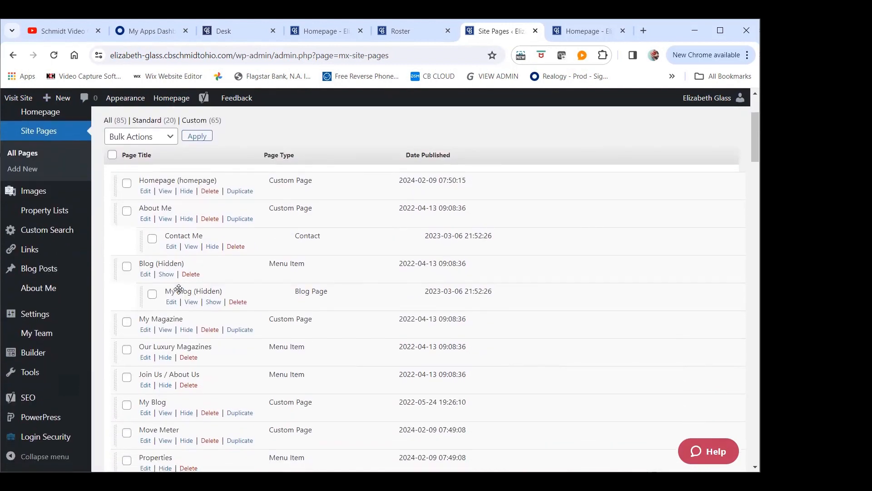
pyautogui.scroll(-1, 178, 289)
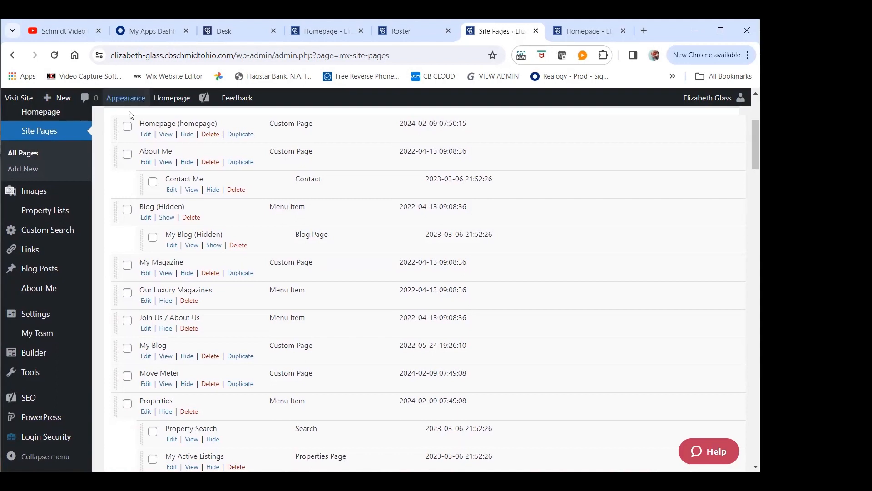
pyautogui.scroll(4, 146, 251)
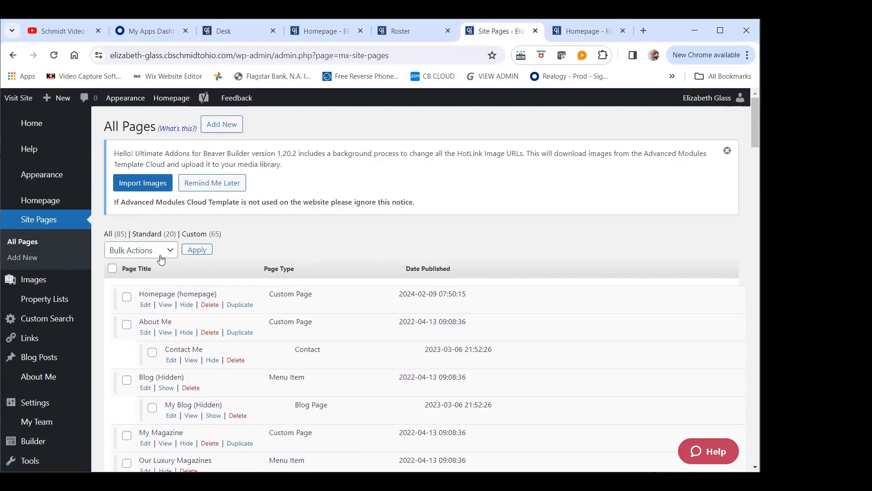
pyautogui.scroll(-2, 157, 300)
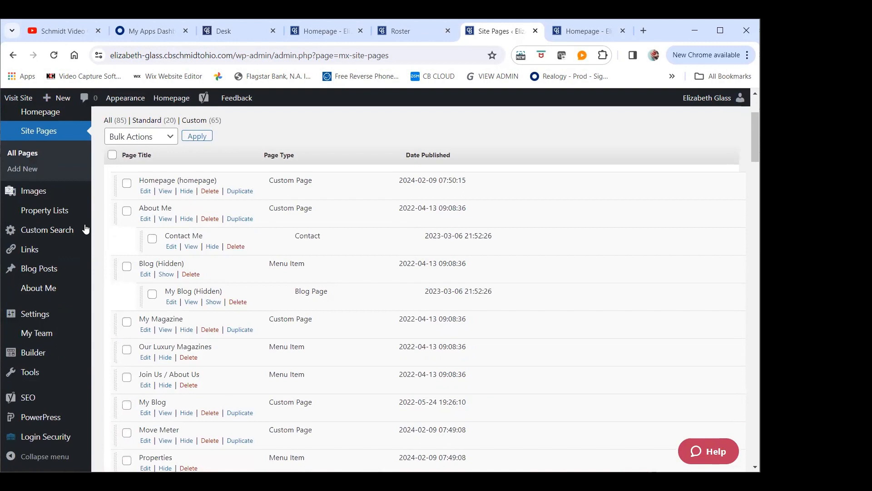
pyautogui.scroll(-3, 176, 280)
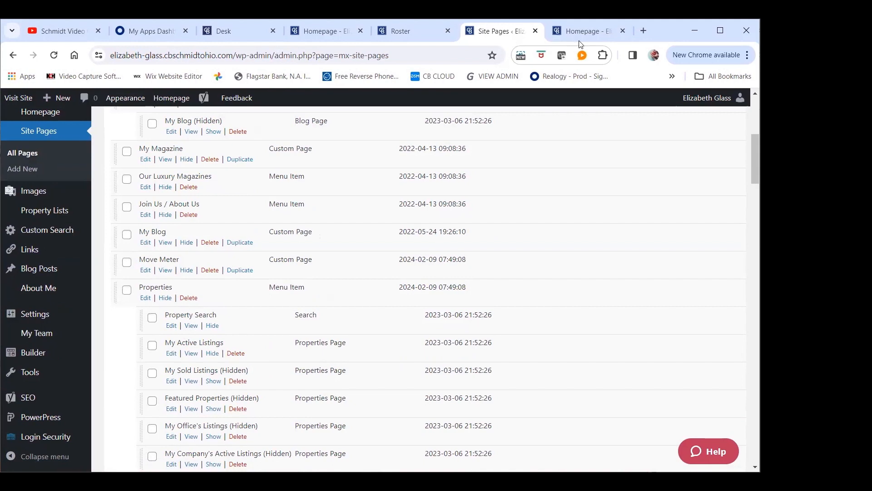
pyautogui.click(585, 30)
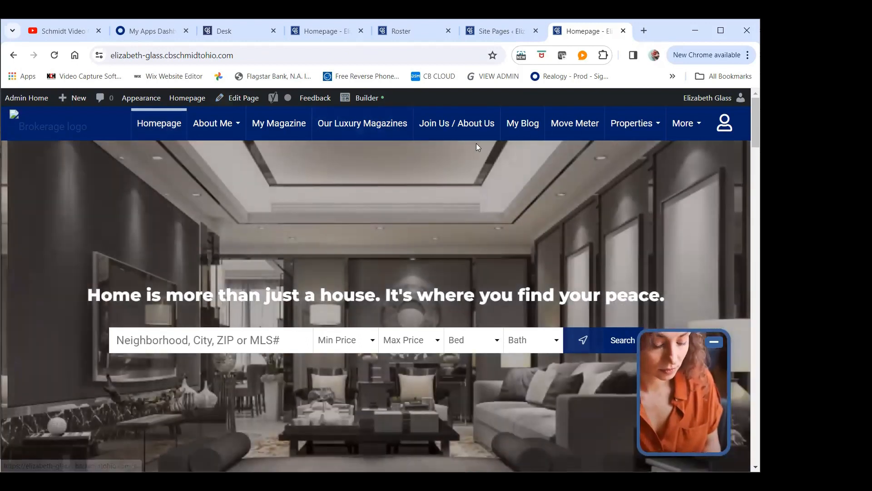
pyautogui.moveTo(220, 130)
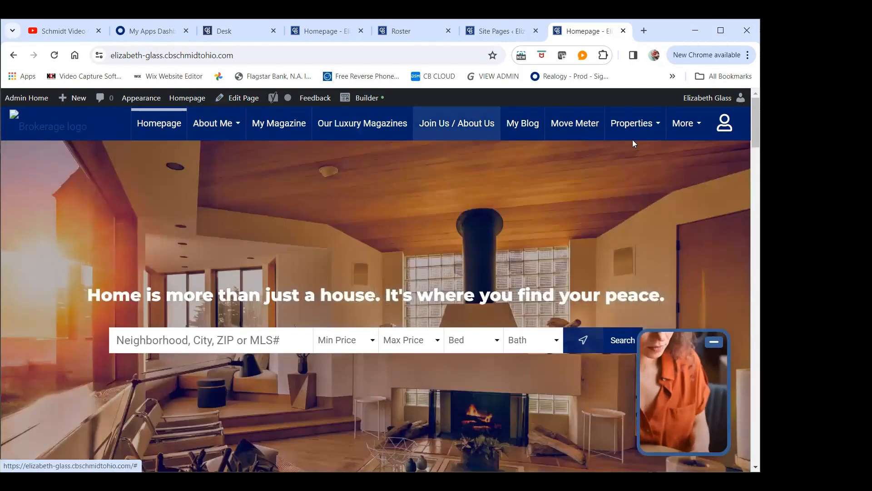
pyautogui.moveTo(622, 123)
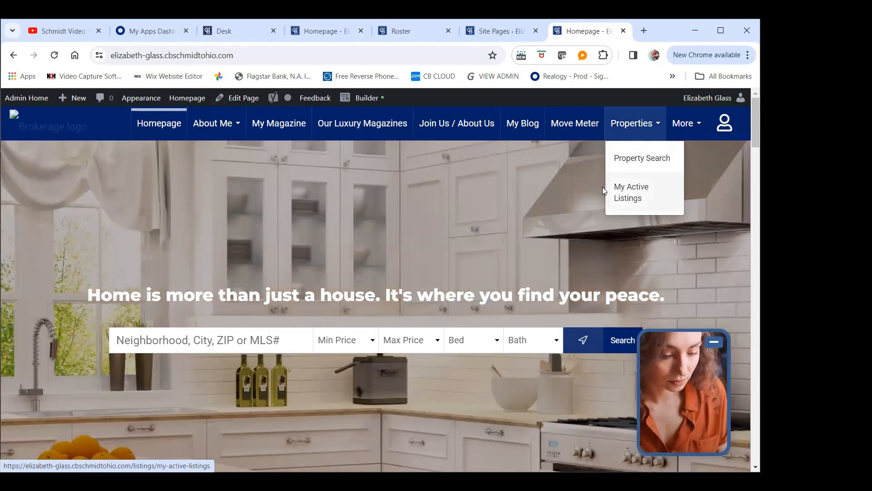
pyautogui.click(496, 32)
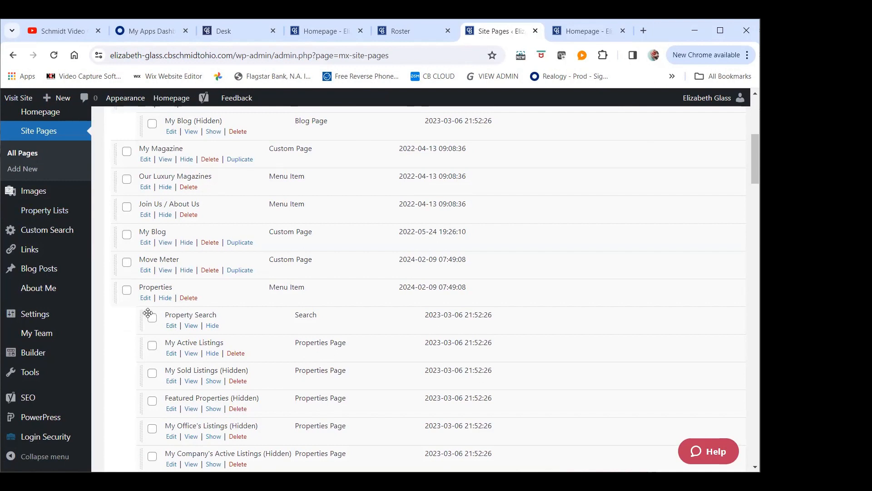
pyautogui.moveTo(173, 312); pyautogui.dragTo(141, 317)
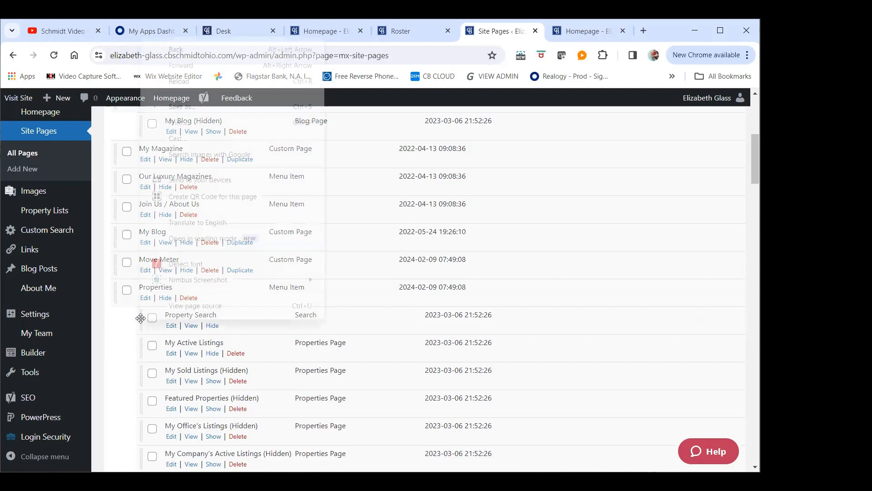
pyautogui.rightClick(141, 317)
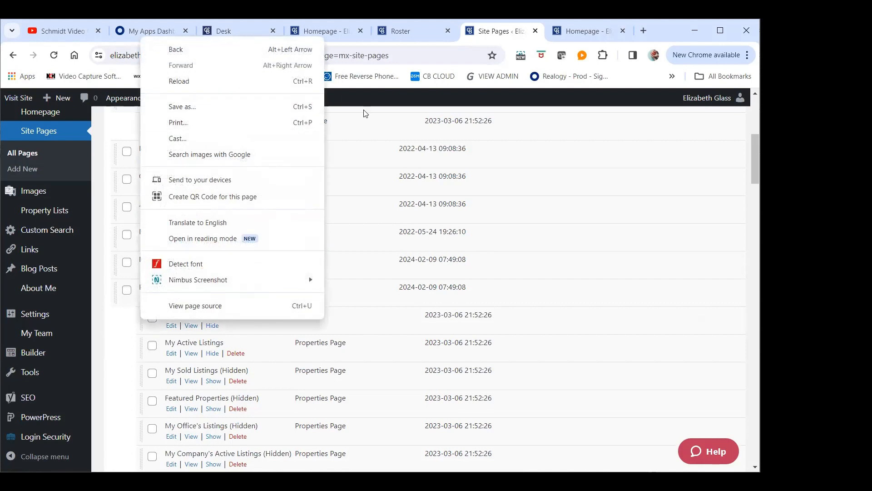
# Examine the last entries of the page list and the options there for publishing and clearing the page cache
pyautogui.scroll(-20, 396, 144)
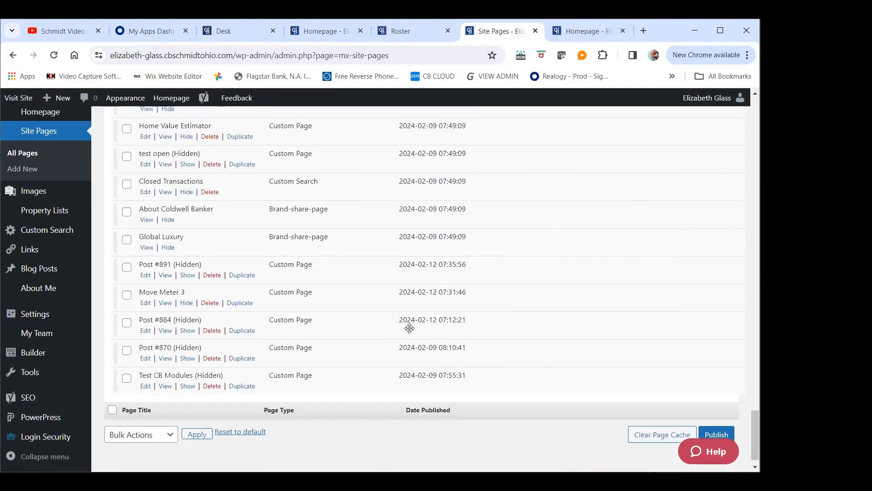
pyautogui.scroll(-1, 411, 328)
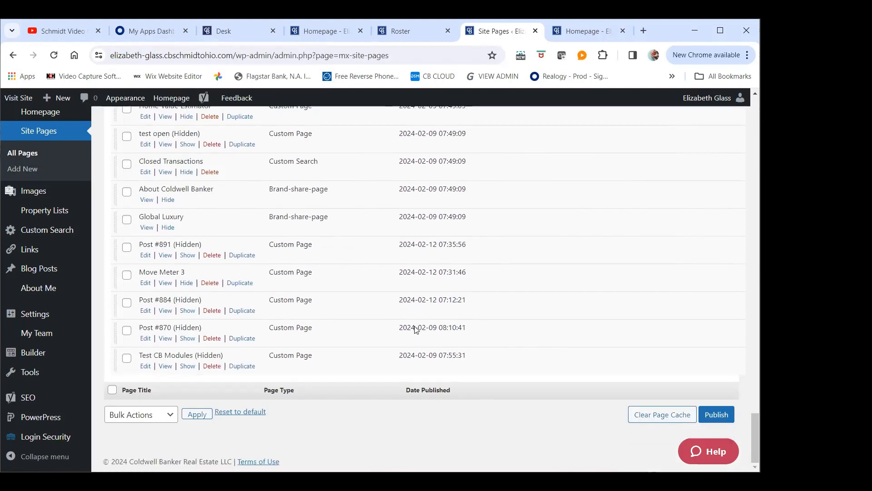
pyautogui.click(695, 410)
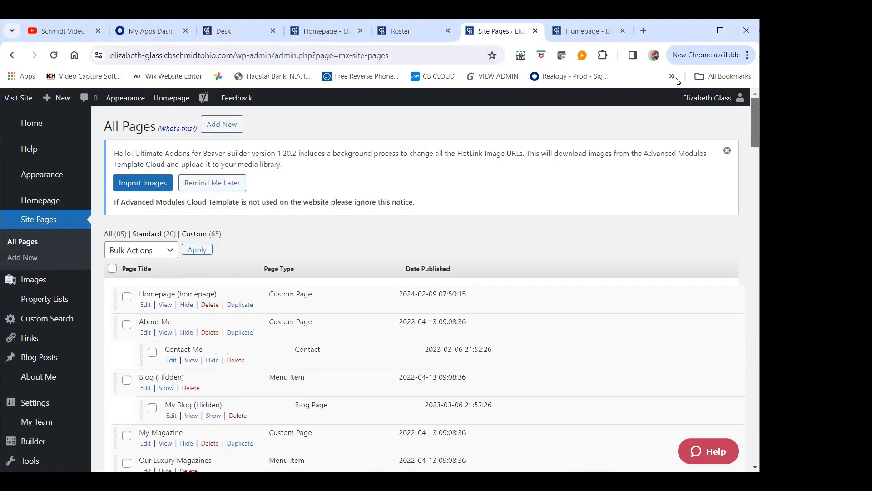
pyautogui.click(682, 413)
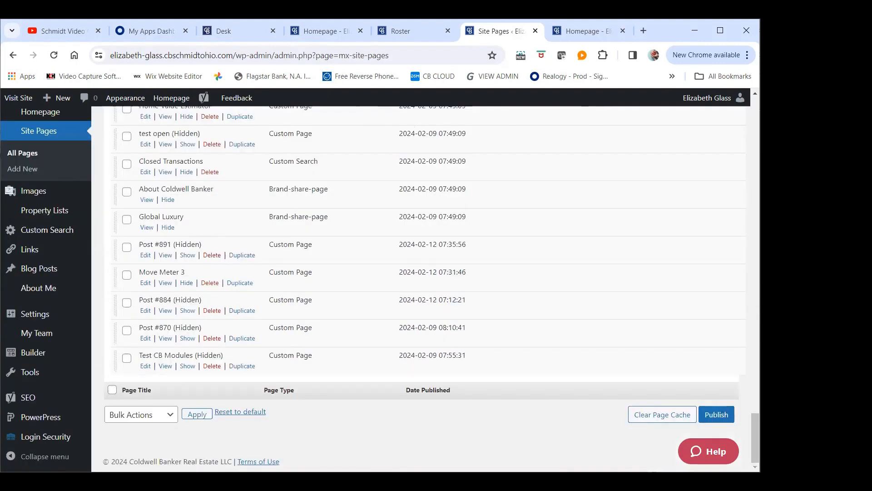
pyautogui.moveTo(715, 115); pyautogui.dragTo(709, 108)
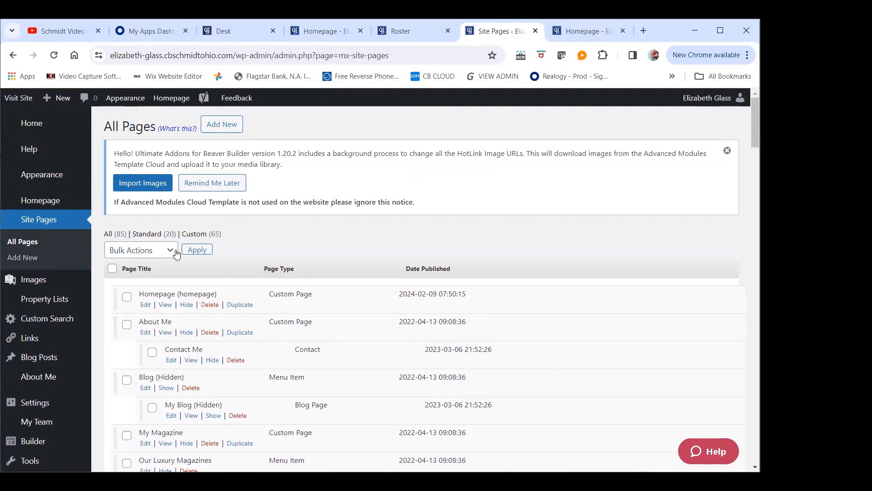
# Open the Homepage for editing from the page list and launch it in the page builder
pyautogui.scroll(-3, 176, 252)
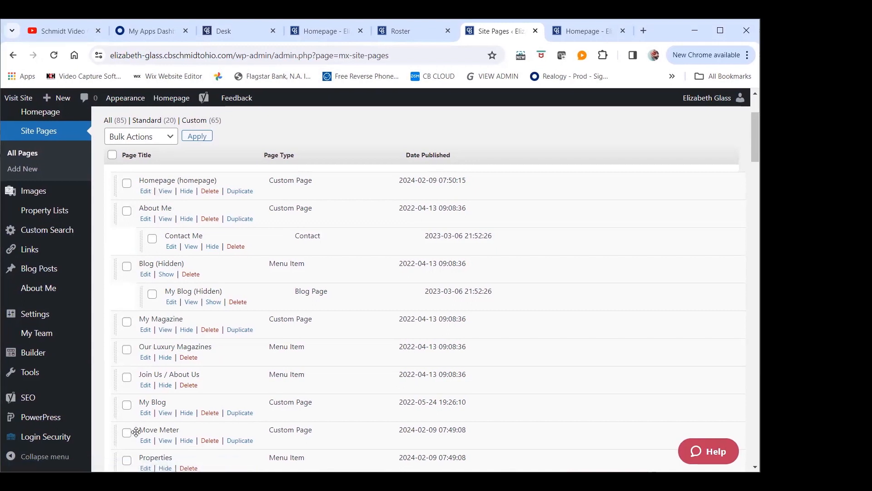
pyautogui.click(146, 191)
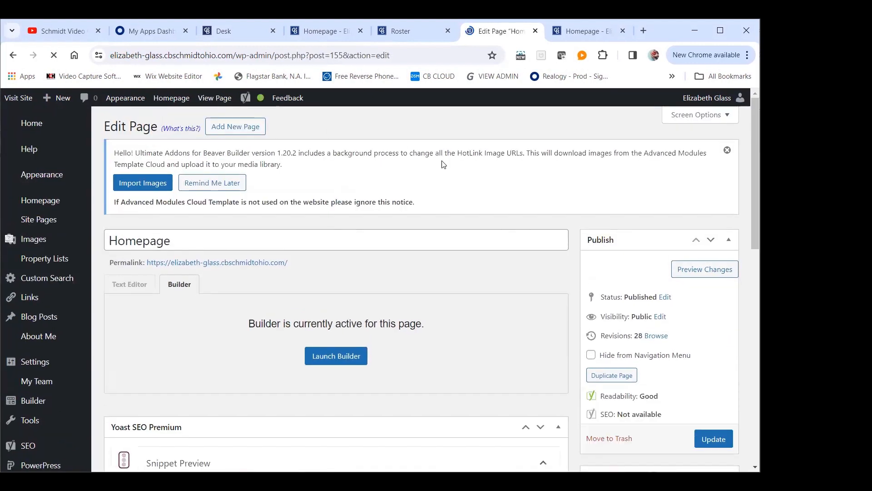
pyautogui.click(336, 353)
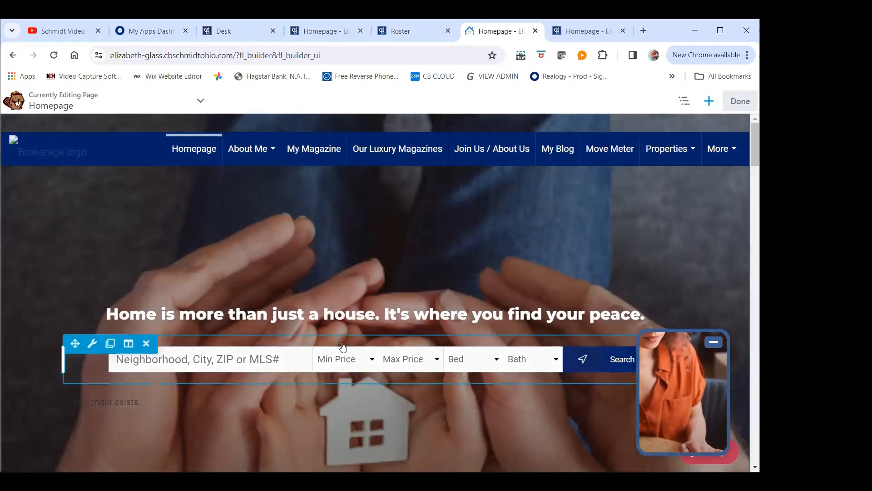
pyautogui.moveTo(131, 300)
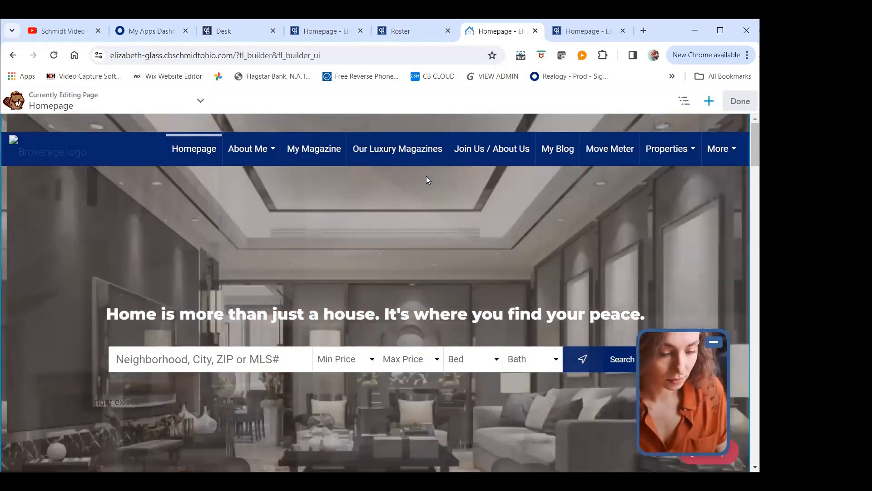
# Look through the homepage layout from the hero banner to Featured Properties for a suitable place to insert a row
pyautogui.scroll(-2, 426, 175)
pyautogui.scroll(-5, 434, 158)
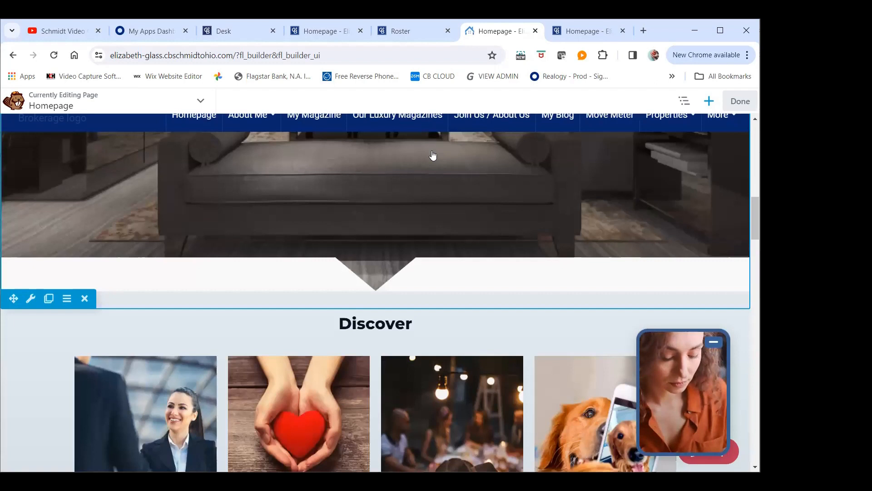
pyautogui.scroll(-3, 364, 200)
pyautogui.scroll(5, 364, 190)
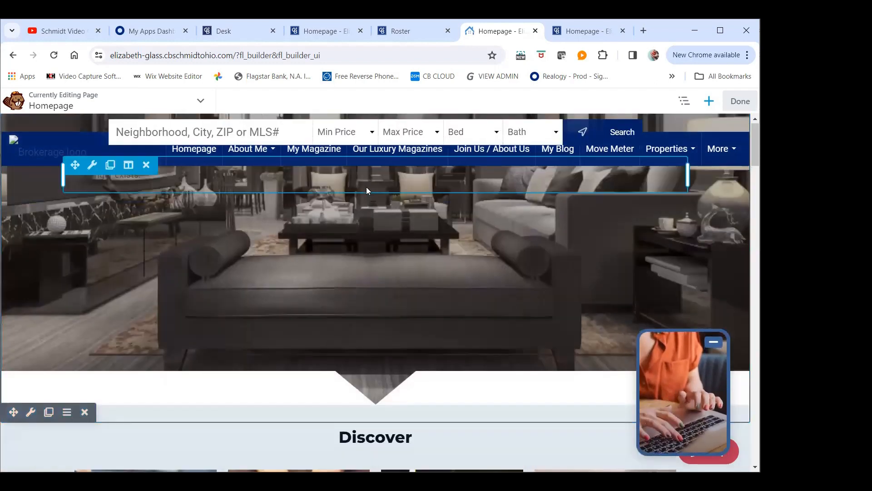
pyautogui.scroll(3, 366, 186)
pyautogui.scroll(-8, 369, 188)
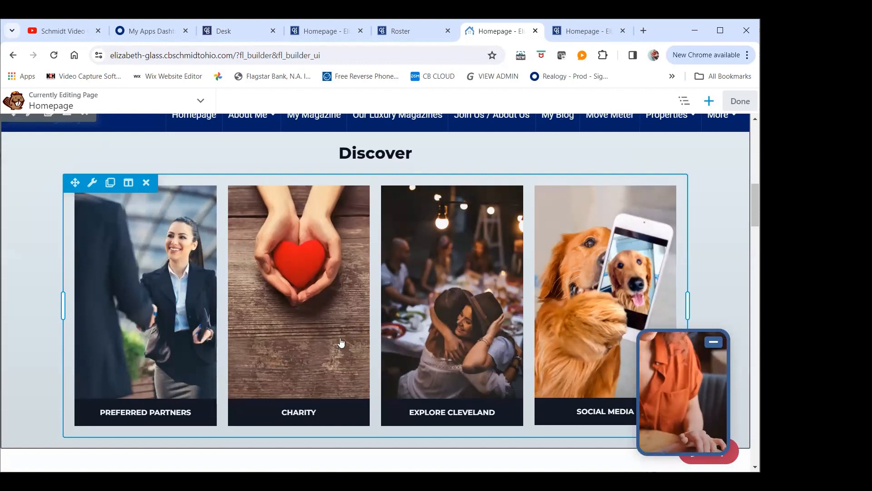
pyautogui.hotkey('ctrl', '-')
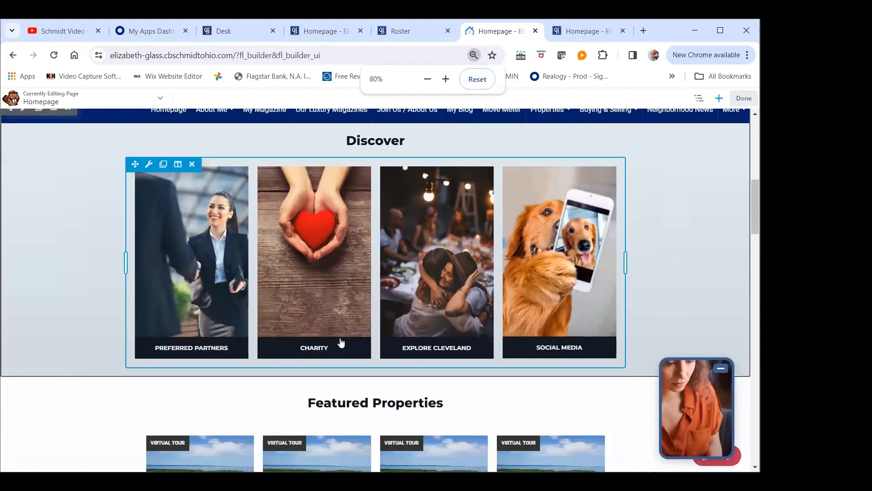
pyautogui.hotkey('ctrl', '-')
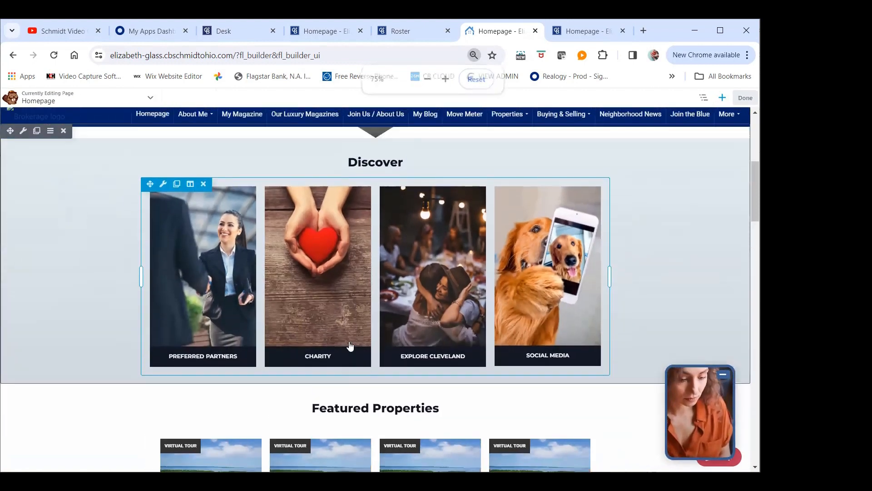
pyautogui.scroll(5, 364, 343)
pyautogui.scroll(-2, 394, 343)
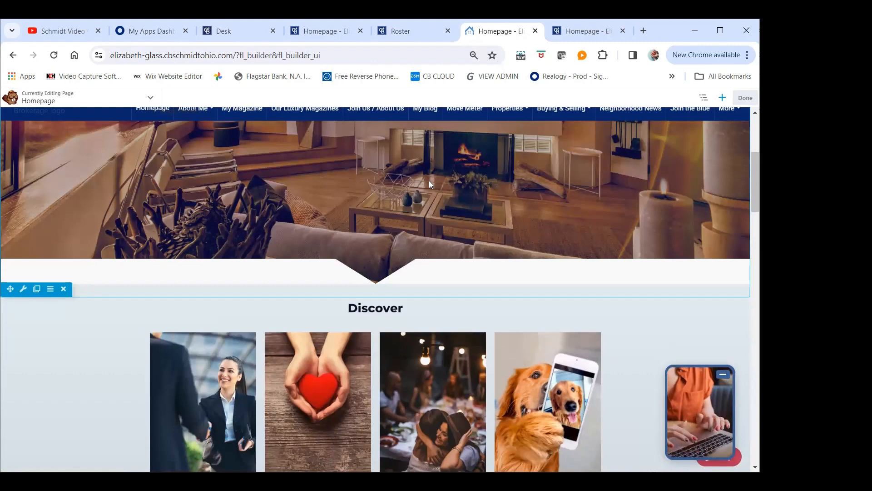
pyautogui.scroll(4, 400, 168)
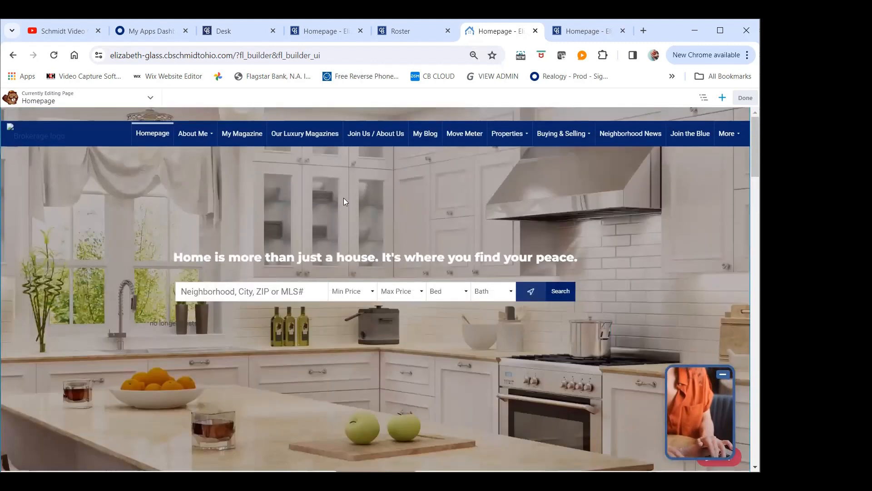
pyautogui.scroll(-1, 351, 182)
pyautogui.scroll(-8, 353, 184)
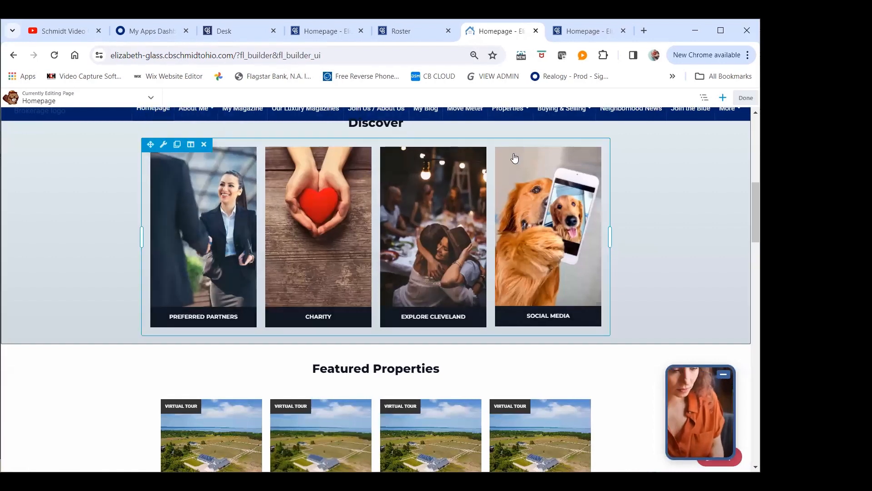
pyautogui.scroll(3, 291, 243)
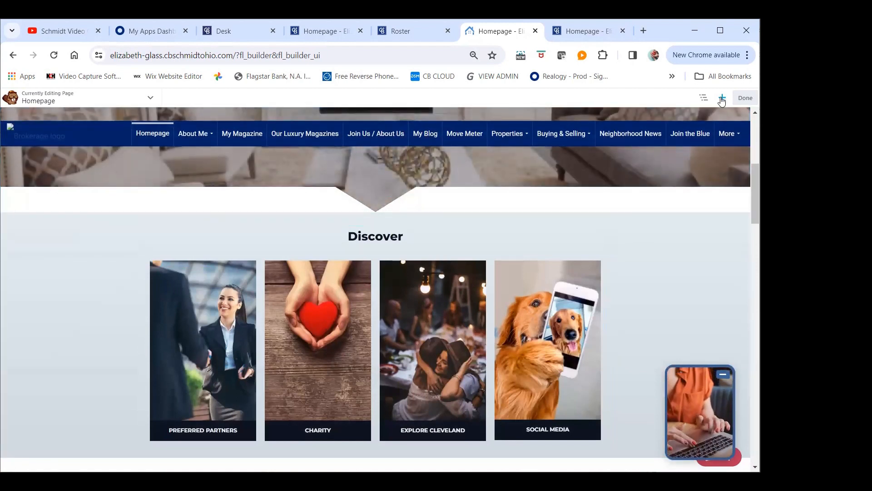
# Insert the saved Move Meter row into the homepage between the hero banner and the Discover section
pyautogui.hotkey('ctrl', '+')
pyautogui.hotkey('ctrl', '+')
pyautogui.hotkey('ctrl', '+')
pyautogui.hotkey('ctrl', '+')
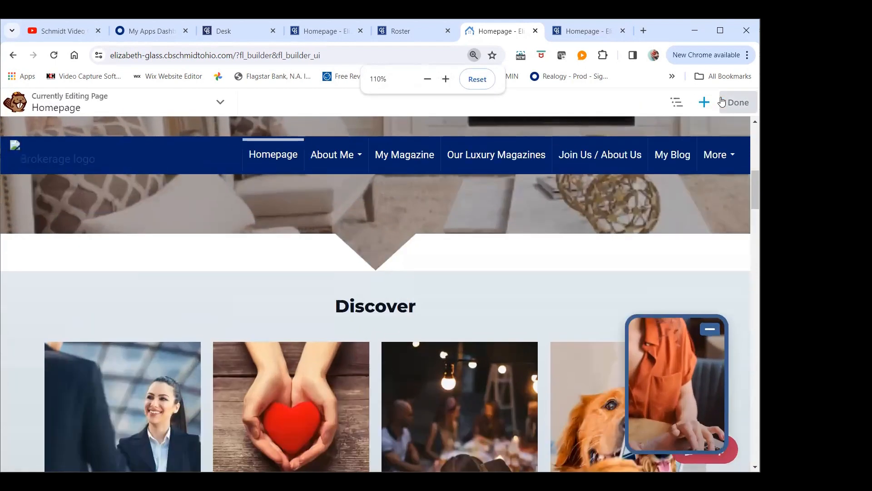
pyautogui.click(703, 109)
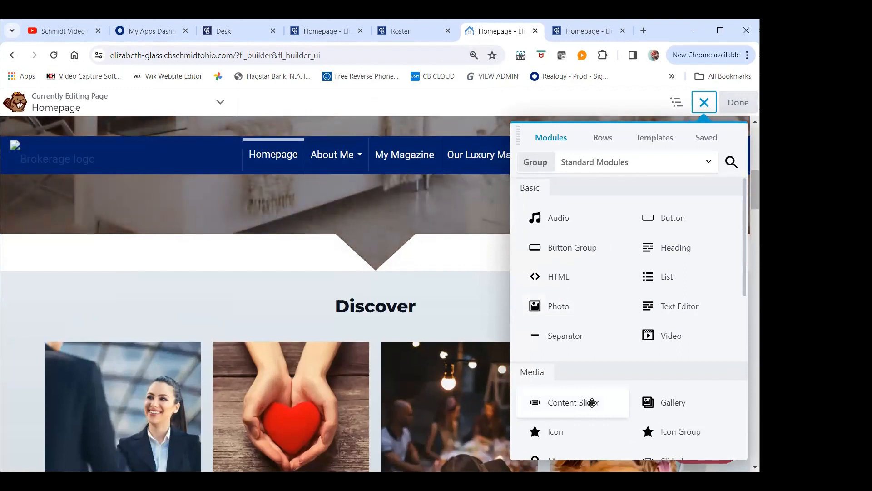
pyautogui.click(603, 139)
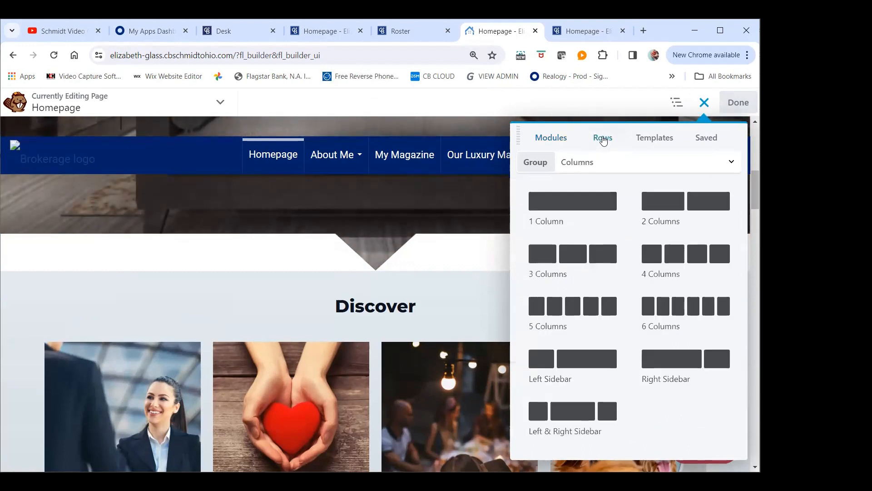
pyautogui.click(594, 164)
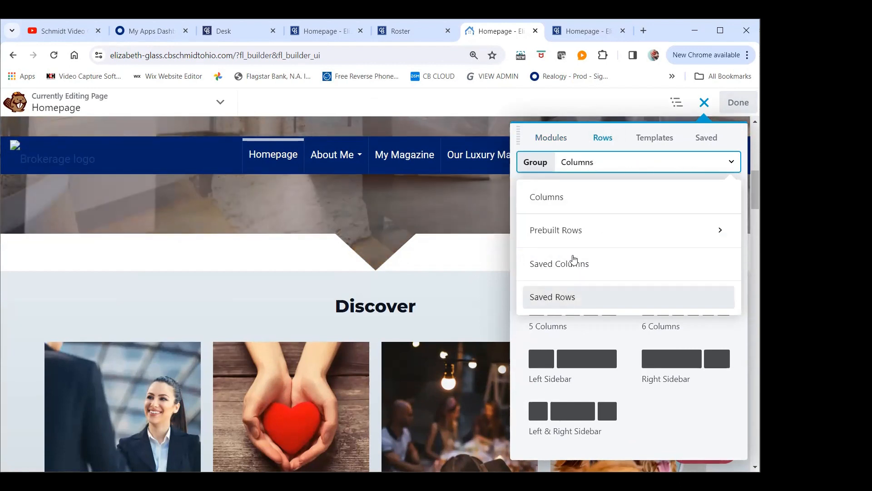
pyautogui.click(581, 298)
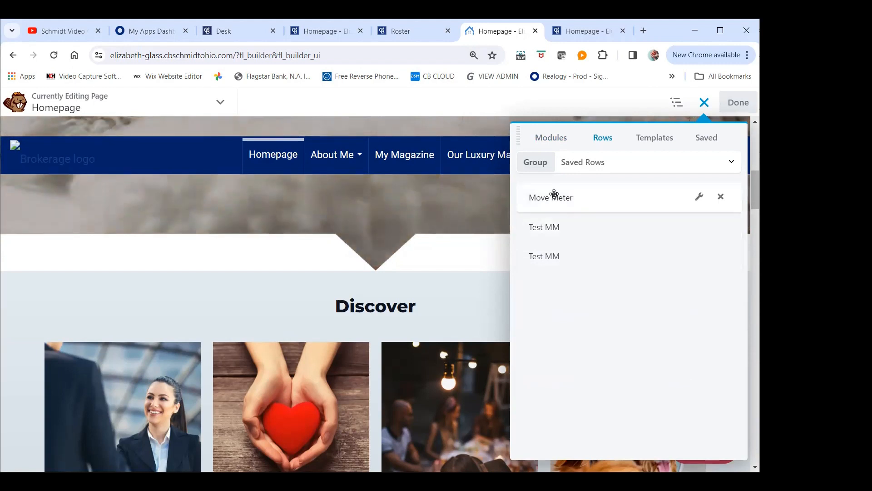
pyautogui.moveTo(554, 194); pyautogui.dragTo(318, 269)
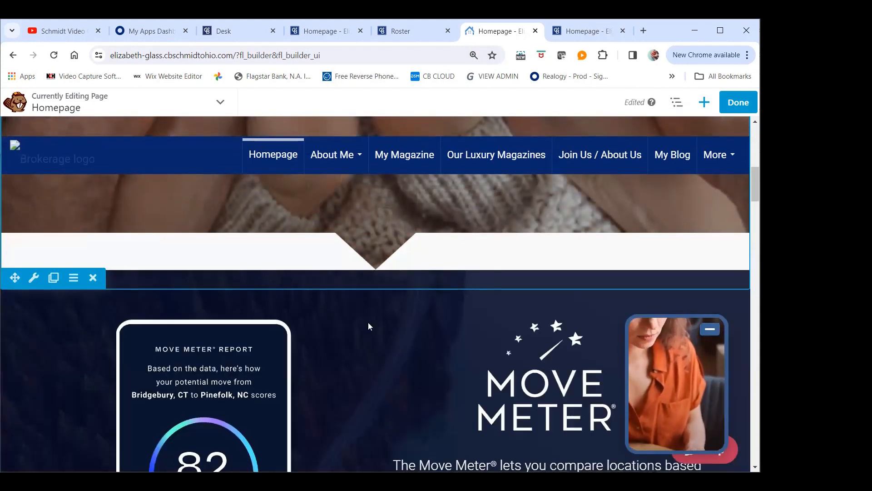
# Replace the Explore button's link in the Move Meter row with the copied address of the site's own move-meter-test page
pyautogui.scroll(-1, 368, 326)
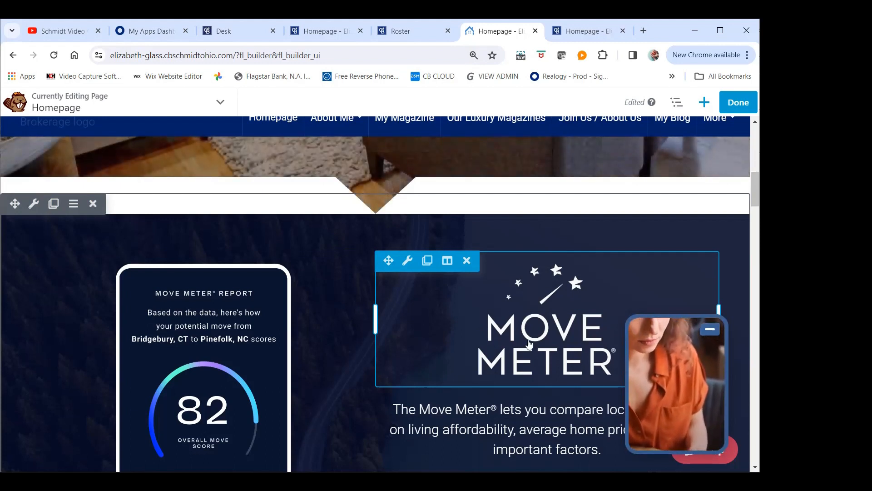
pyautogui.scroll(-3, 365, 265)
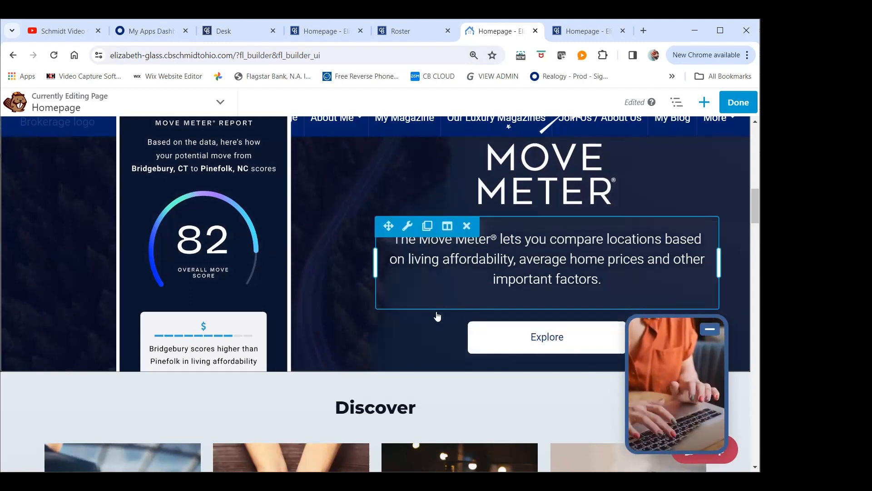
pyautogui.moveTo(406, 318)
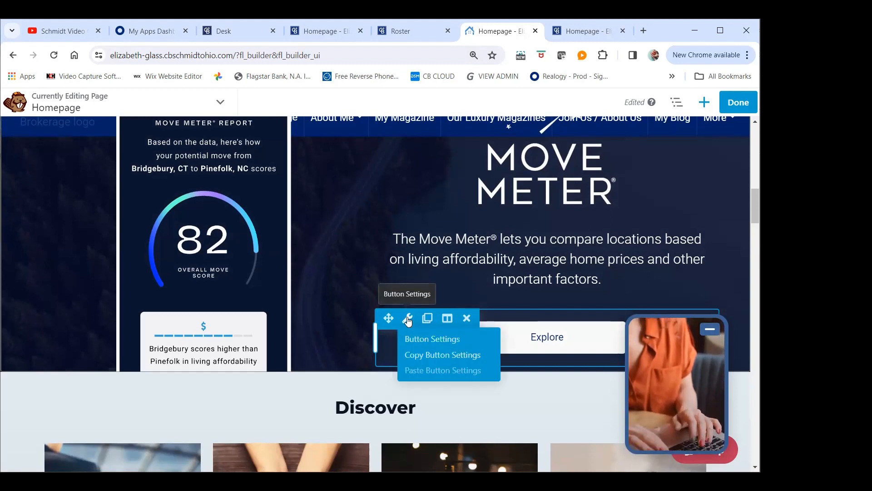
pyautogui.click(390, 348)
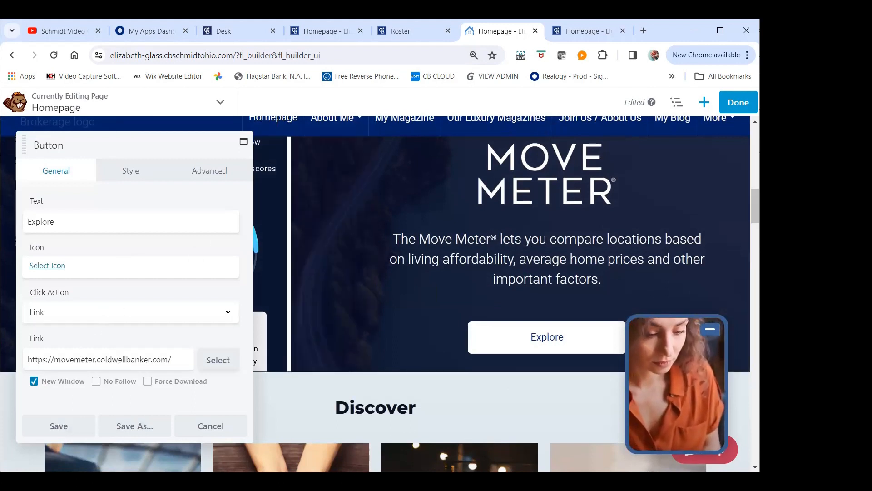
pyautogui.click(121, 351)
pyautogui.moveTo(170, 358); pyautogui.dragTo(49, 352)
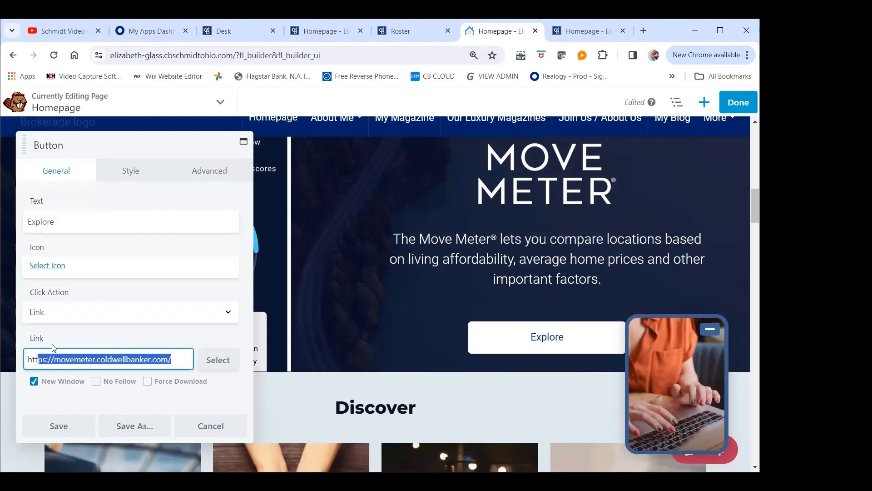
pyautogui.press('BackSpace')
pyautogui.press('BackSpace')
pyautogui.press('BackSpace')
pyautogui.press('BackSpace')
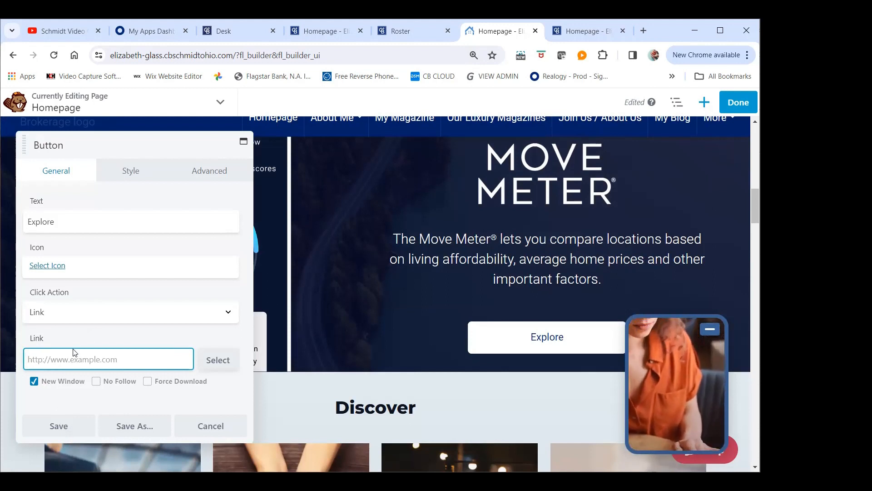
pyautogui.rightClick(67, 353)
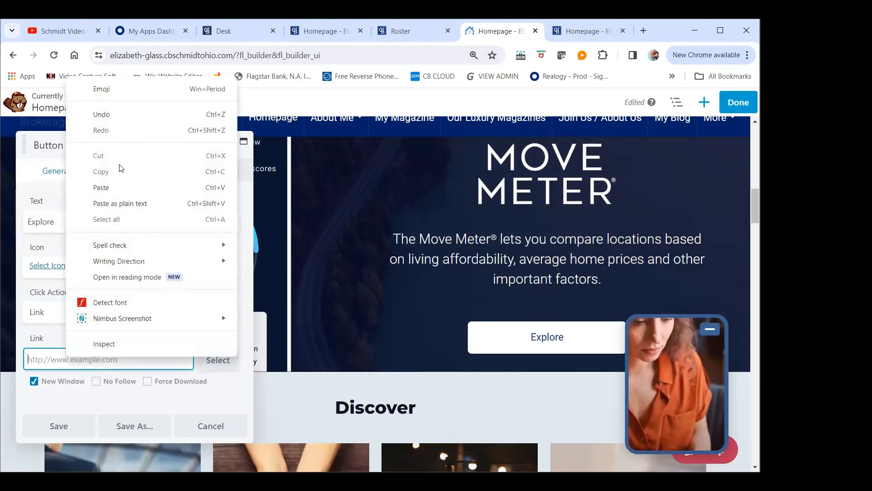
pyautogui.click(101, 188)
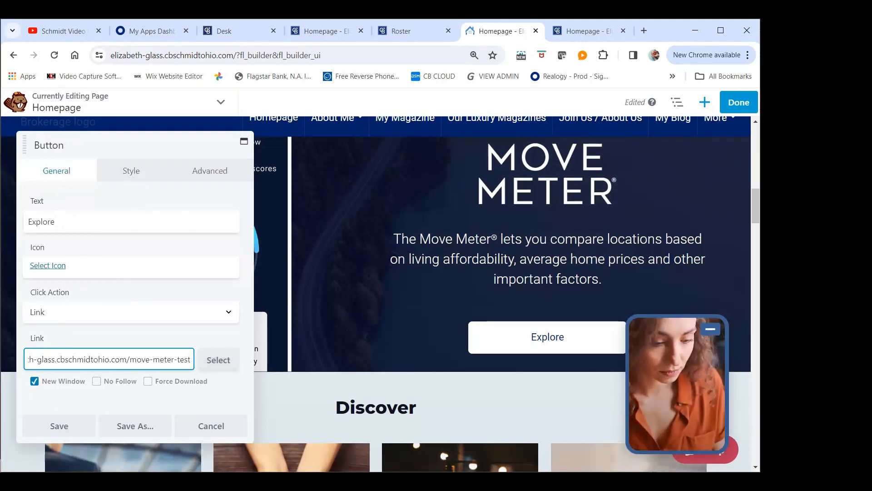
# Open the Move Meter page from the live site's navigation to check its address and content
pyautogui.click(590, 31)
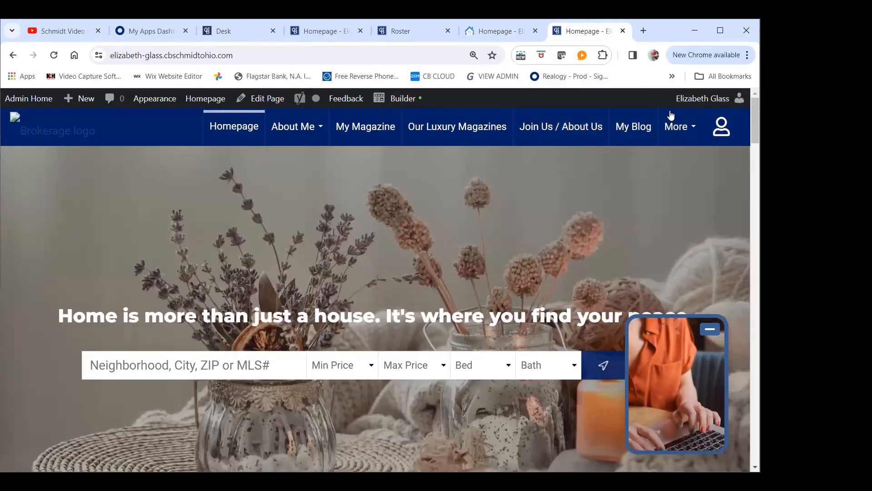
pyautogui.click(682, 127)
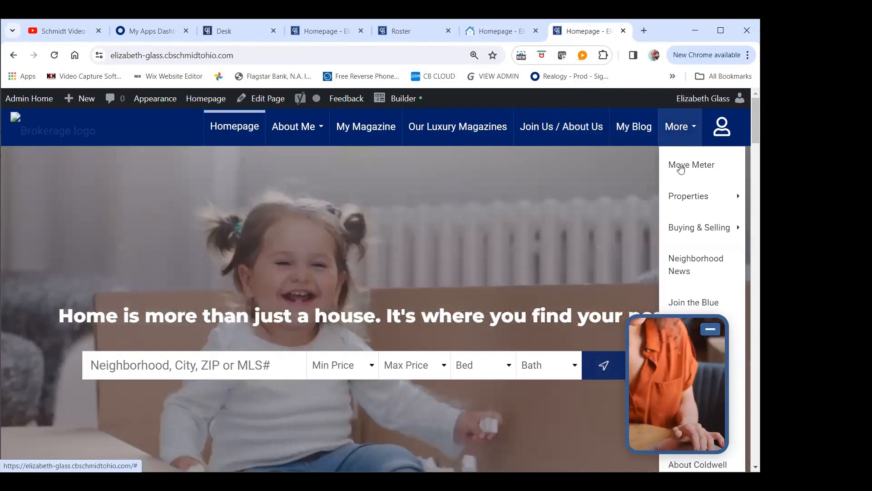
pyautogui.click(678, 165)
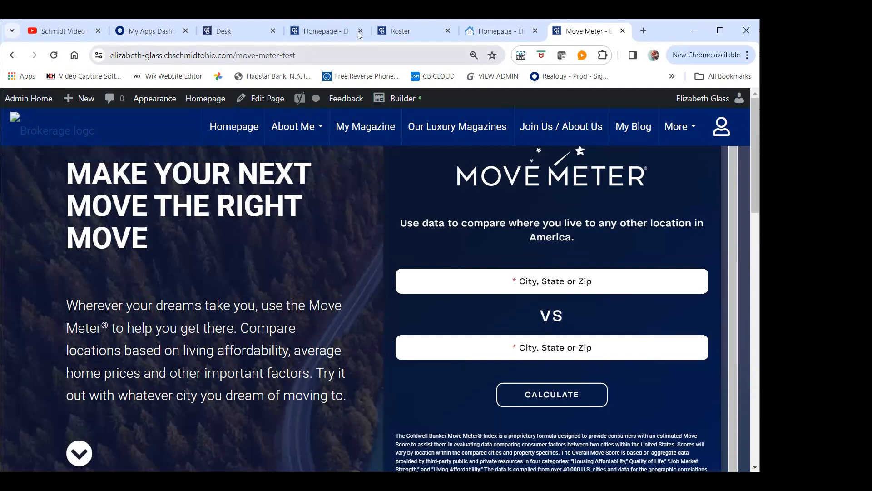
# Turn off New Window for the Explore button's link, save the button settings and publish the homepage
pyautogui.click(495, 31)
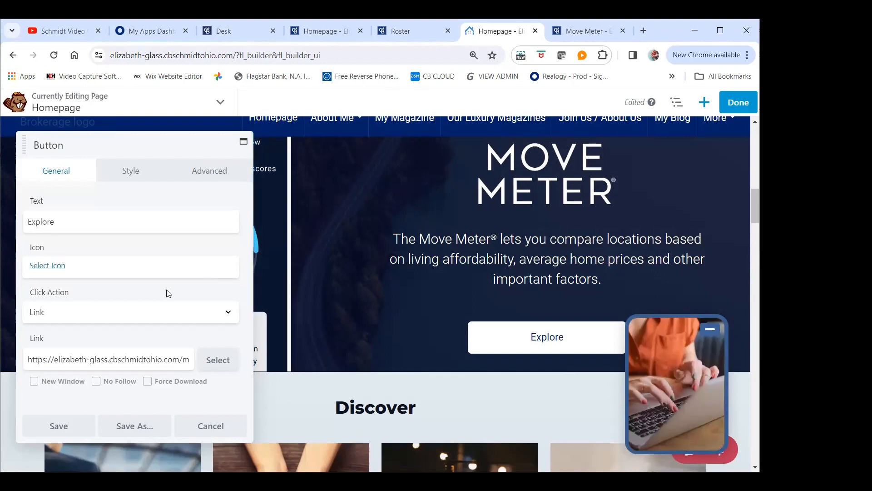
pyautogui.click(69, 429)
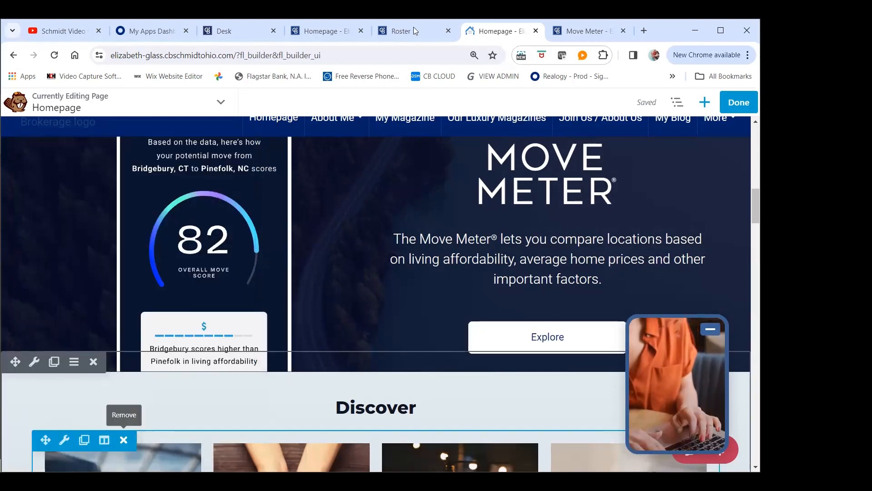
pyautogui.click(738, 102)
pyautogui.click(683, 103)
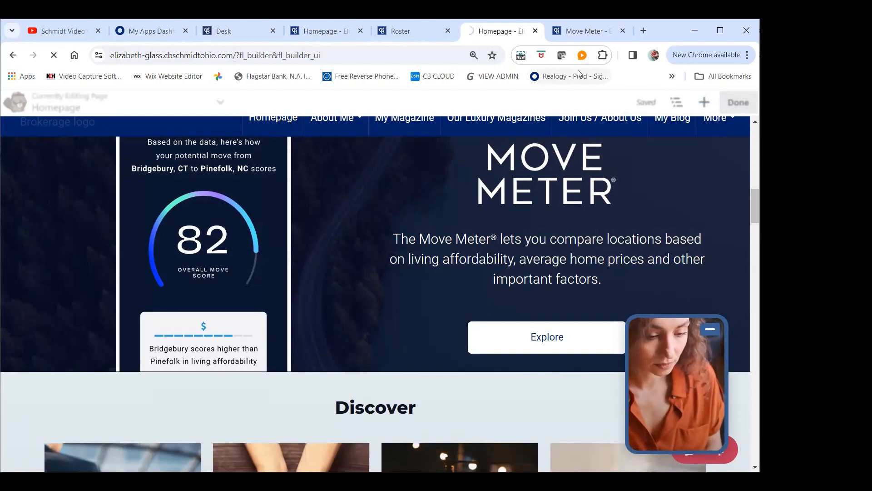
# Check the Move Meter row on the live homepage, test its Explore button and return to the homepage
pyautogui.click(579, 31)
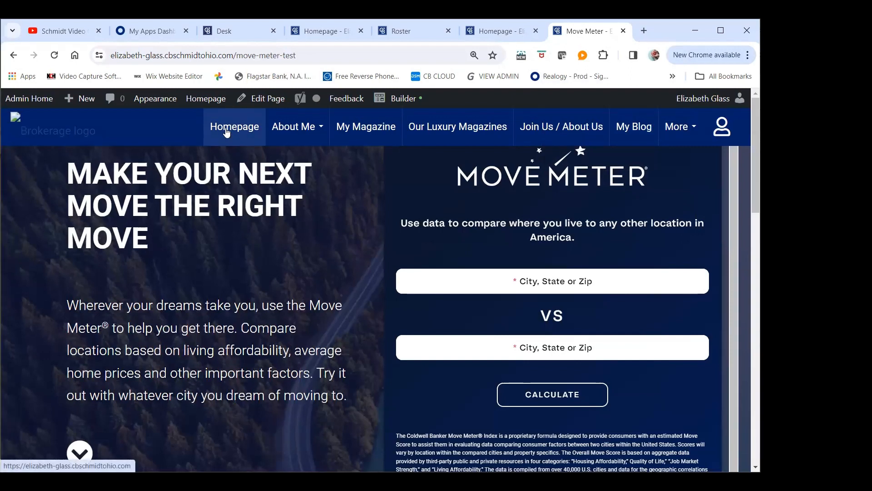
pyautogui.click(228, 131)
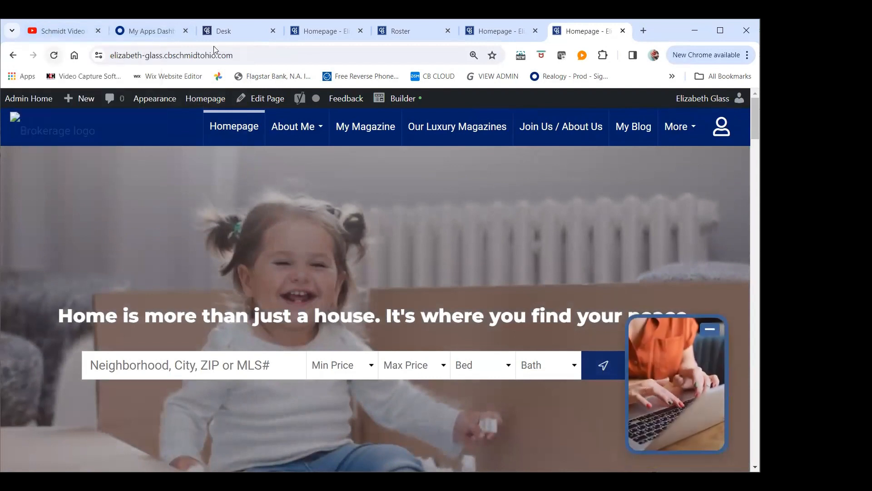
pyautogui.click(245, 56)
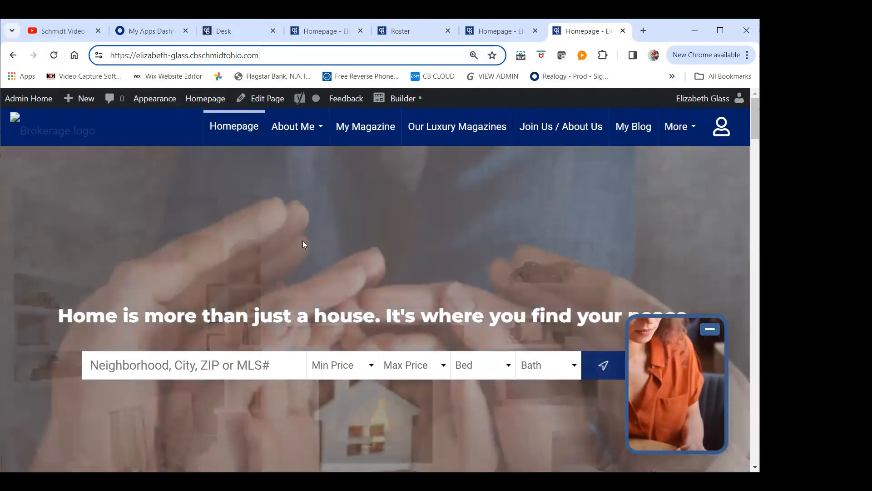
pyautogui.scroll(-3, 300, 243)
pyautogui.scroll(-5, 300, 242)
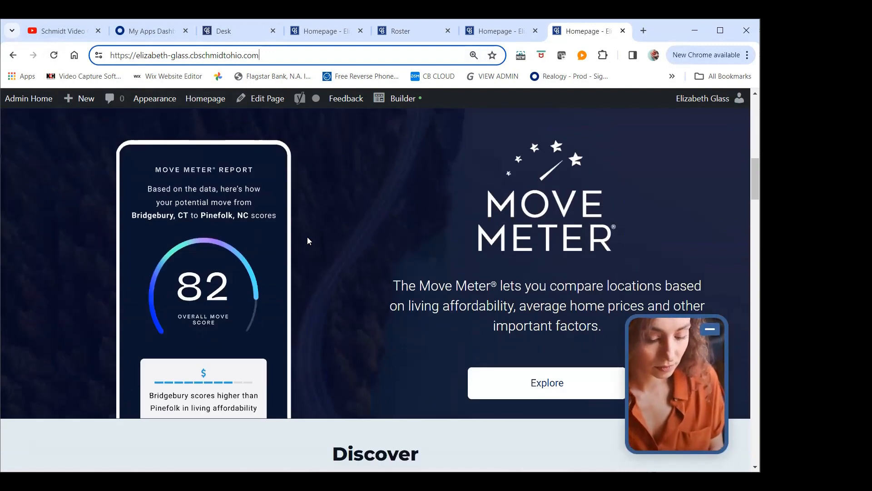
pyautogui.click(455, 340)
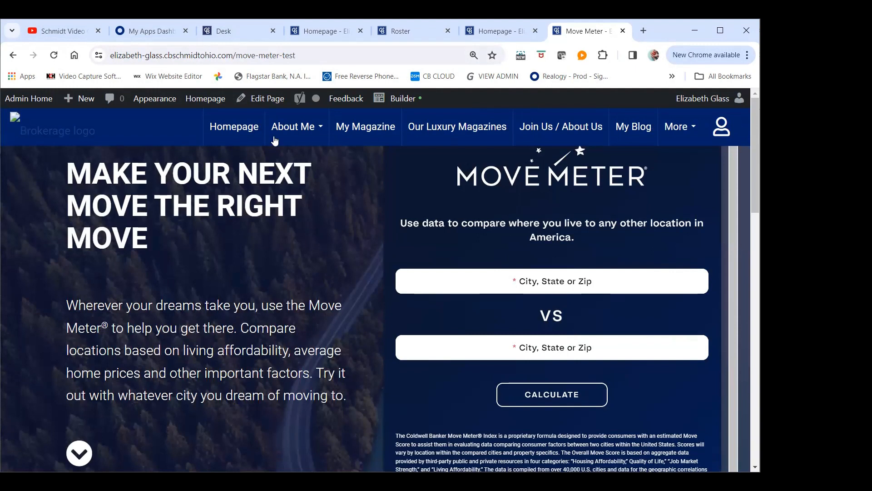
pyautogui.click(249, 131)
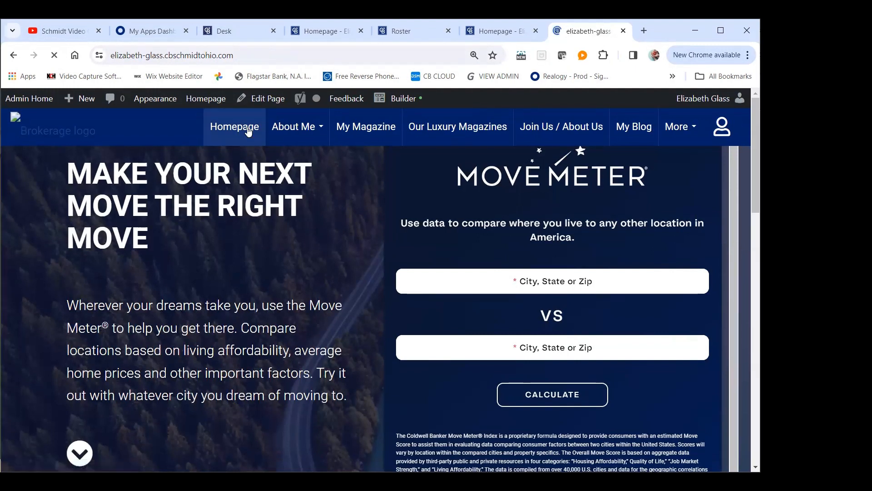
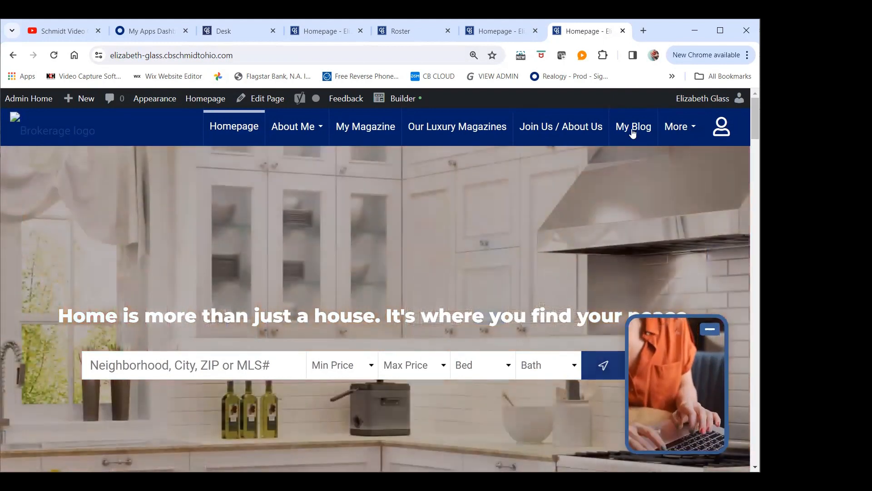
# Open the live site's Move Meter page and set the first comparison location to Strongsville, OH (44136)
pyautogui.moveTo(679, 131)
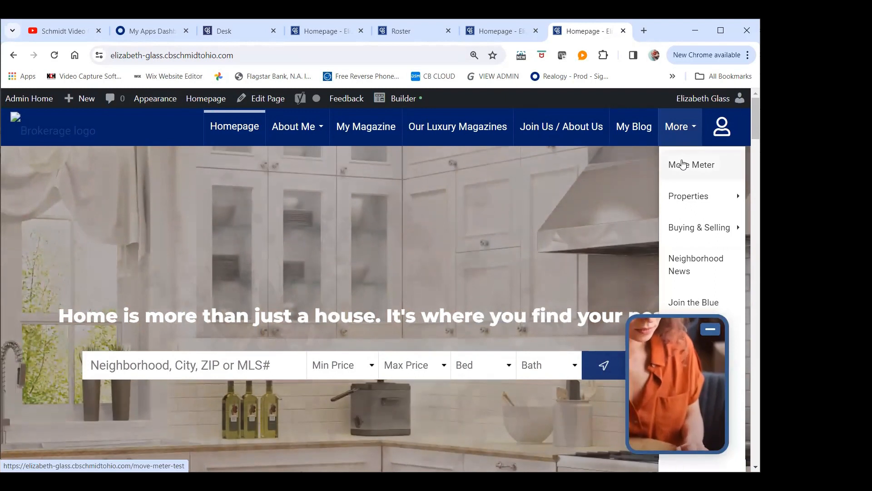
pyautogui.click(677, 165)
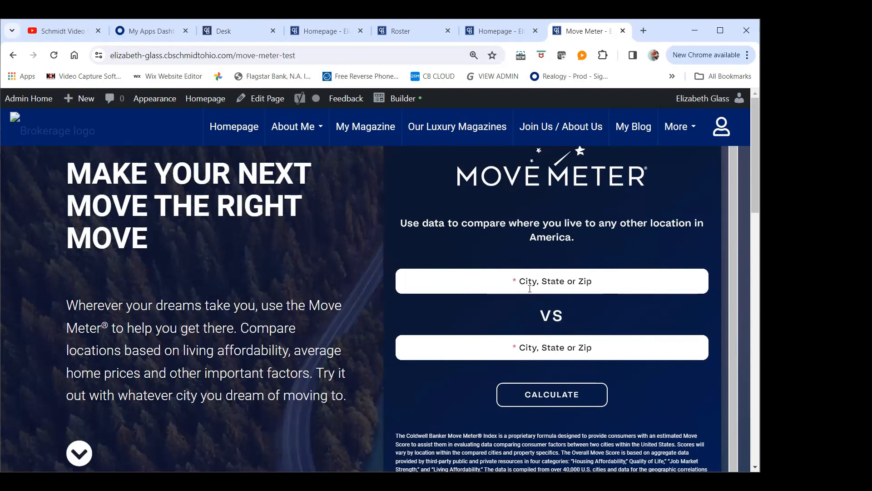
pyautogui.click(516, 282)
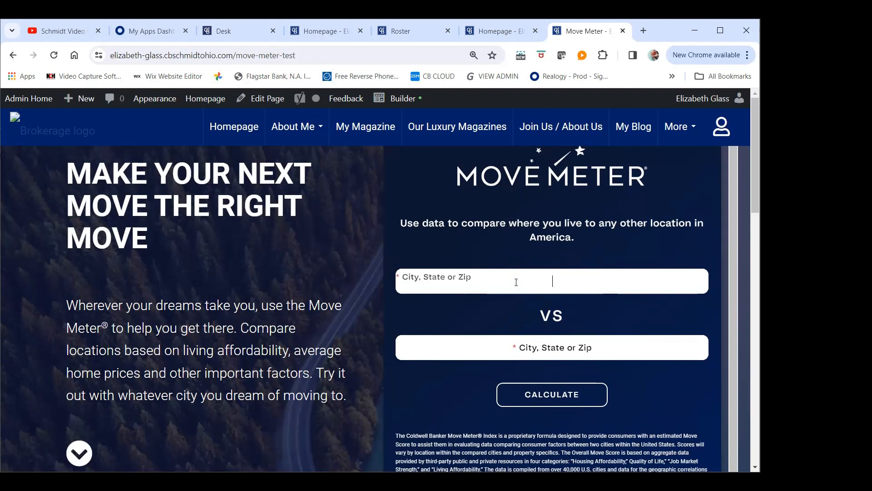
pyautogui.write('44136')
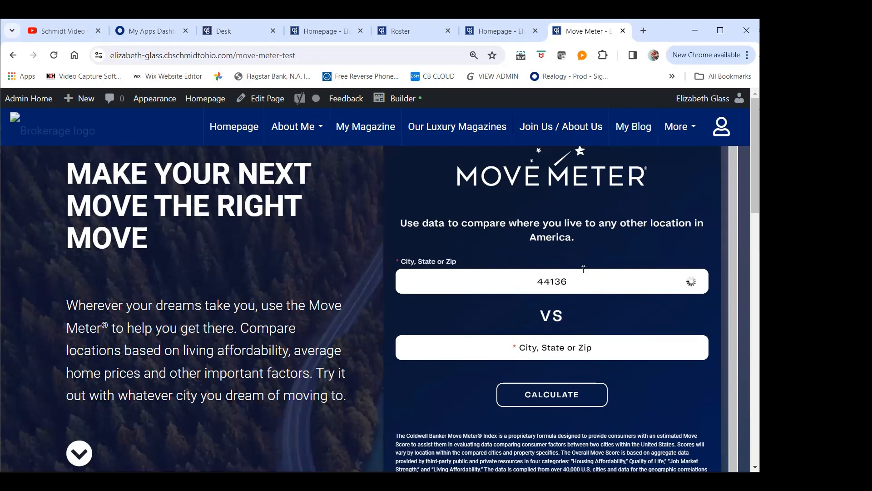
pyautogui.click(512, 305)
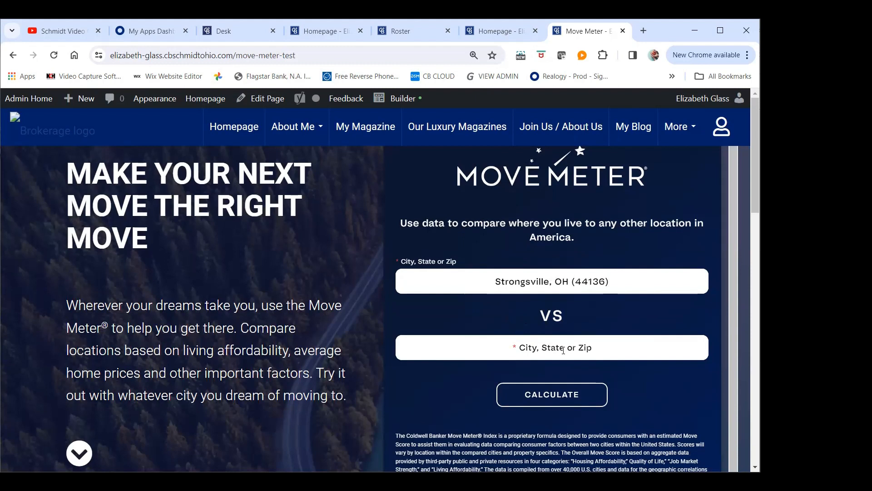
# Examine the rest of the Move Meter page, including the disclaimer and the contact form beneath the widget
pyautogui.scroll(-1, 571, 349)
pyautogui.scroll(-8, 572, 348)
pyautogui.scroll(1, 575, 350)
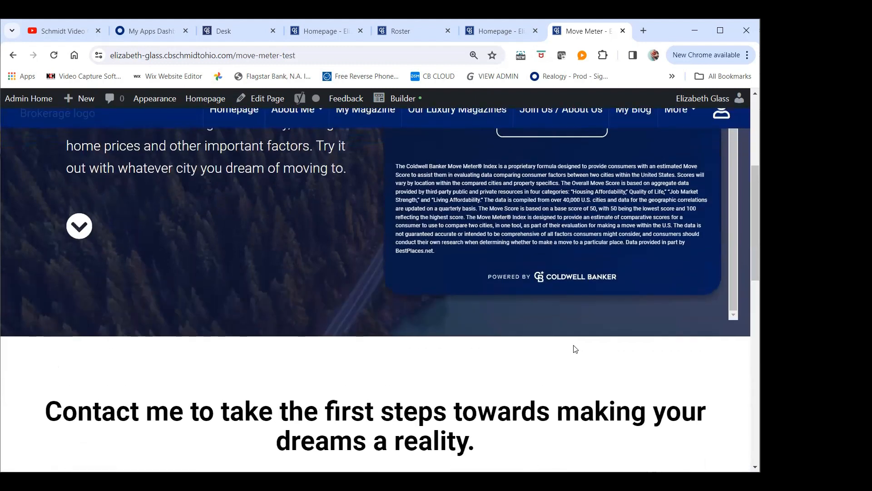
pyautogui.scroll(-6, 545, 300)
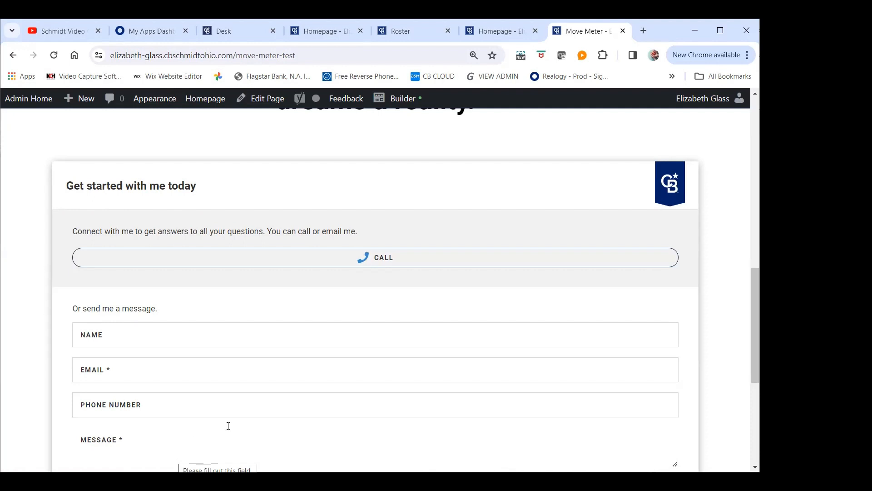
pyautogui.scroll(12, 228, 426)
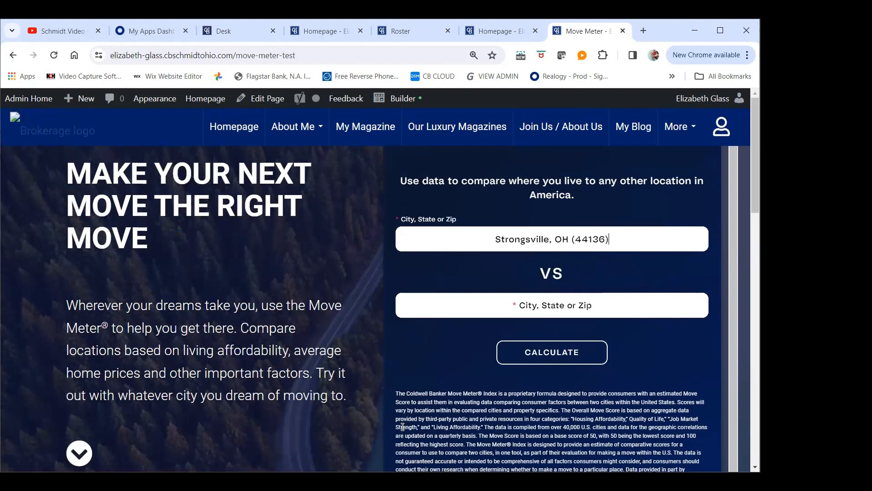
pyautogui.scroll(1, 448, 225)
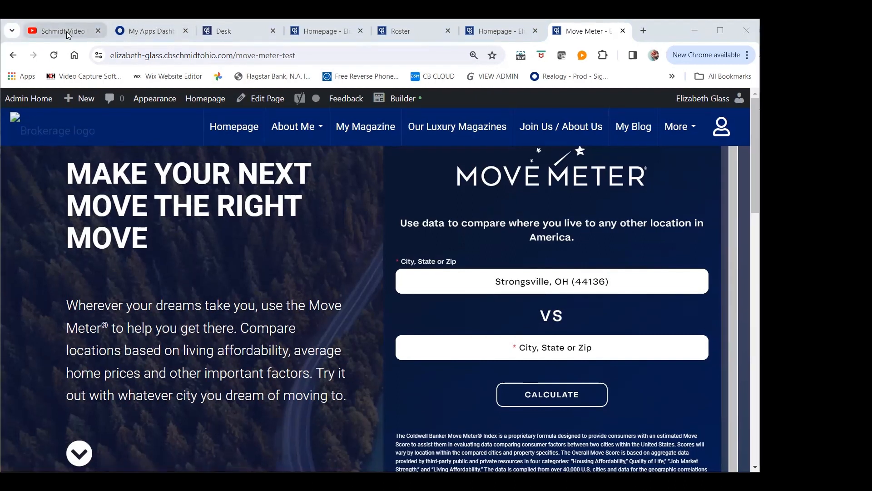
# Switch to YouTube and view the Schmidt Video Classroom channel's search results for move meter
pyautogui.click(66, 32)
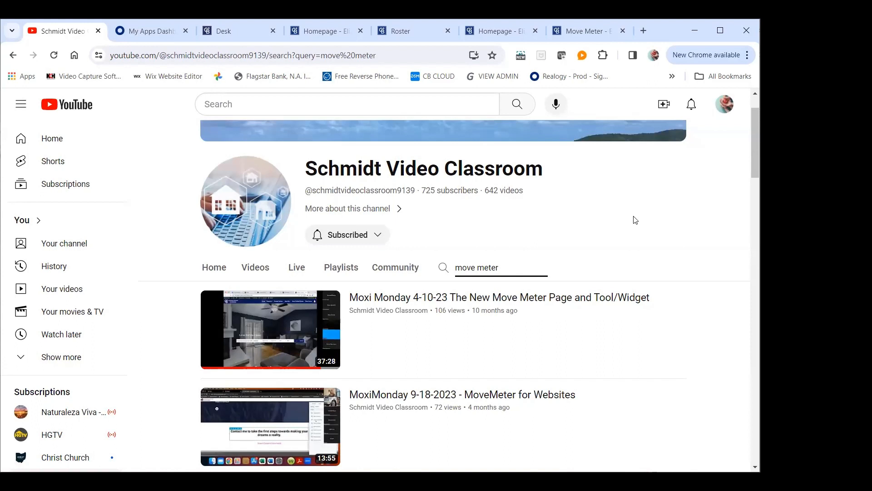
pyautogui.moveTo(636, 353)
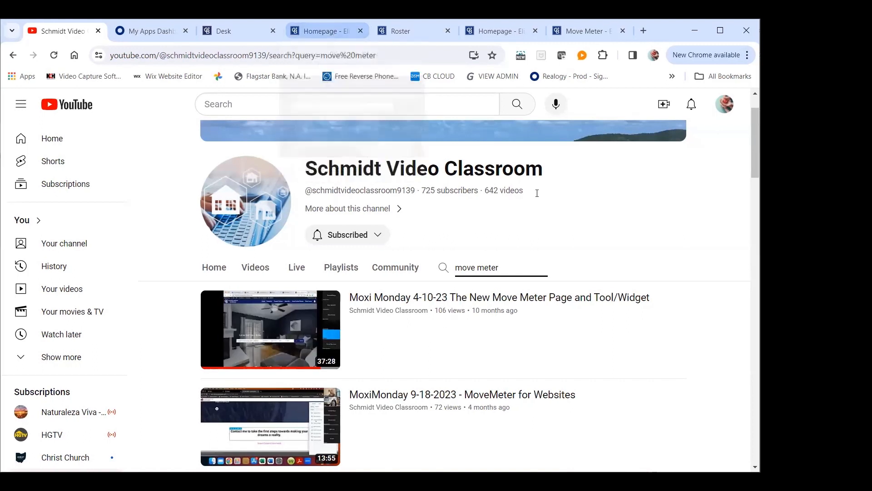
pyautogui.moveTo(538, 193); pyautogui.dragTo(597, 249)
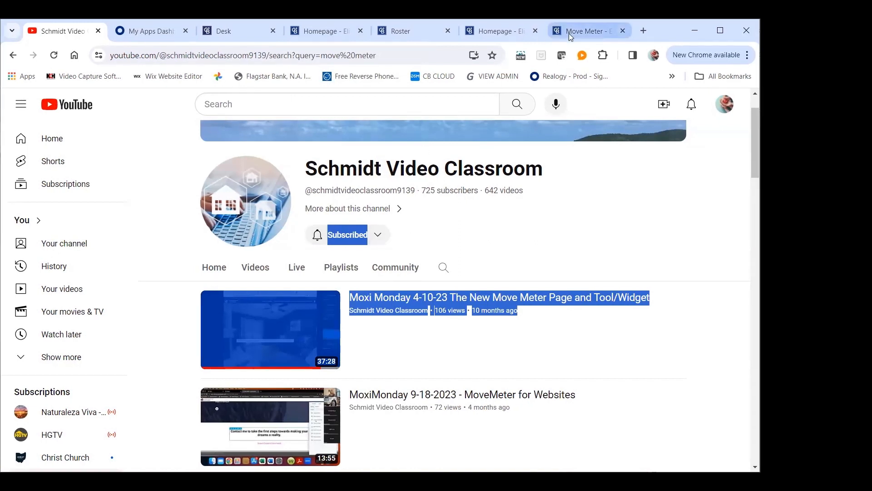
# Return to the agent website's live homepage and check its Move Meter row and site address
pyautogui.click(387, 36)
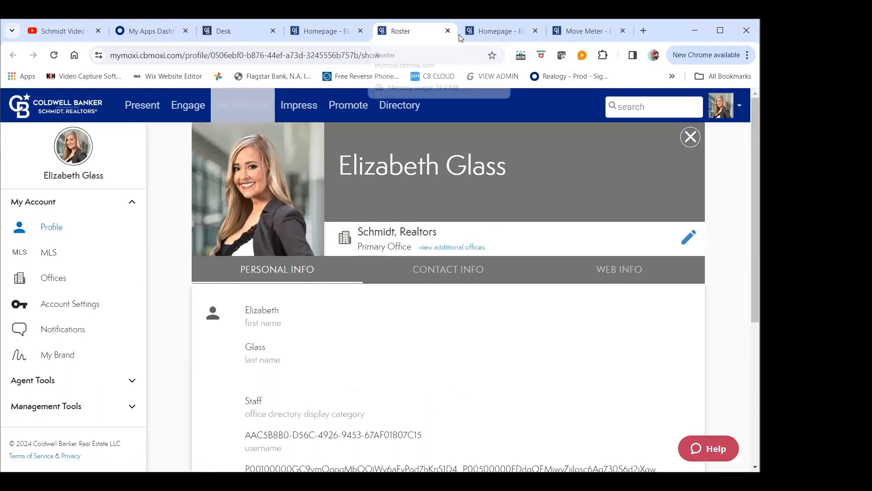
pyautogui.click(482, 34)
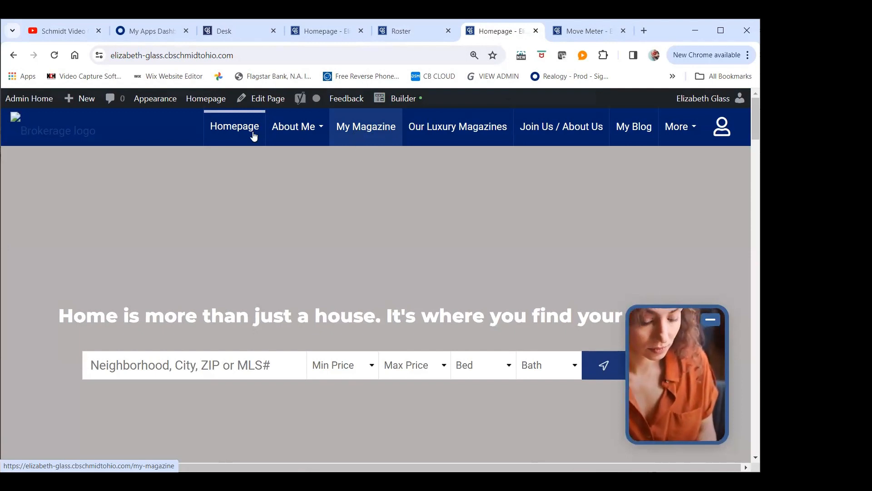
pyautogui.scroll(-5, 279, 229)
pyautogui.scroll(-5, 278, 246)
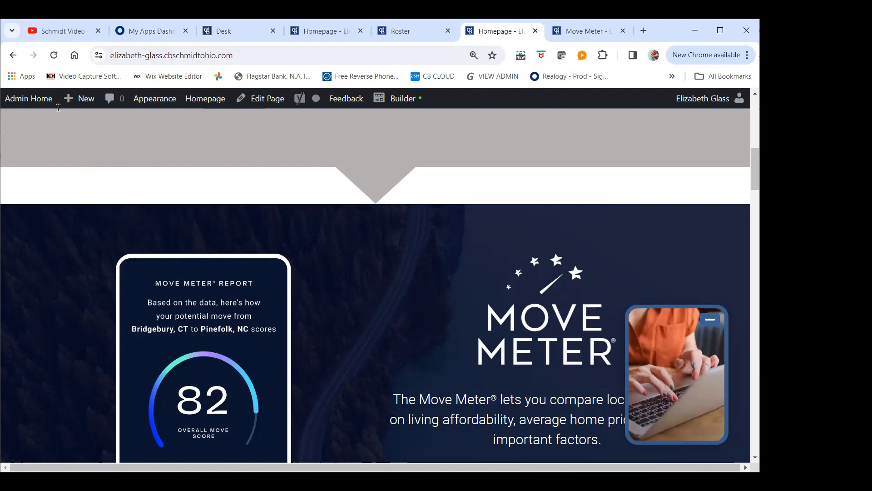
pyautogui.moveTo(58, 107); pyautogui.dragTo(35, 207)
pyautogui.click(36, 207)
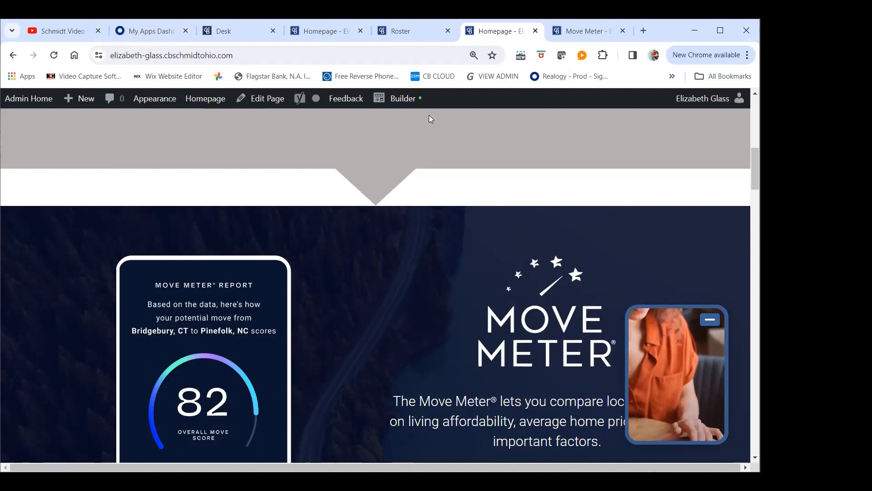
pyautogui.click(433, 55)
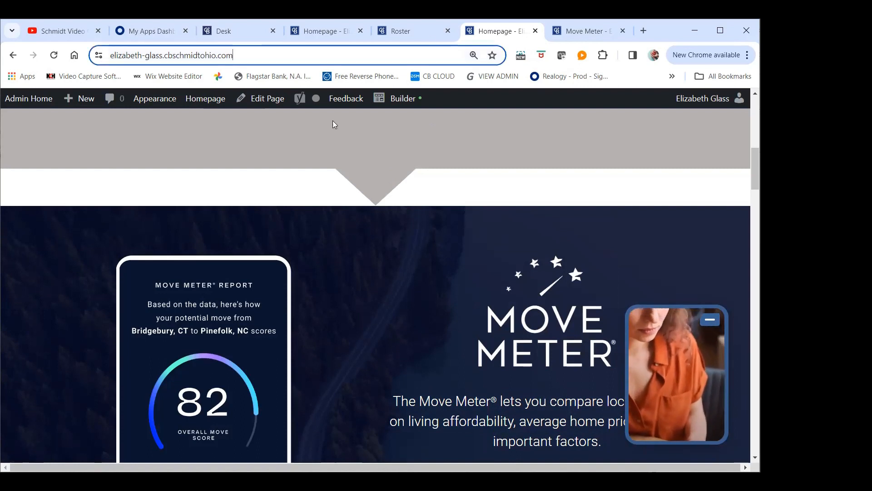
pyautogui.press('Right')
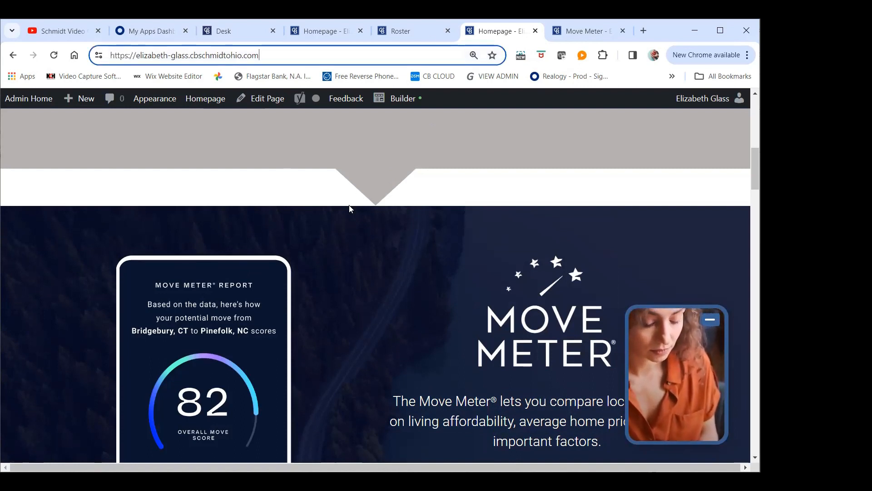
# Open the homepage in the page builder and look through the available Standard Modules
pyautogui.click(406, 100)
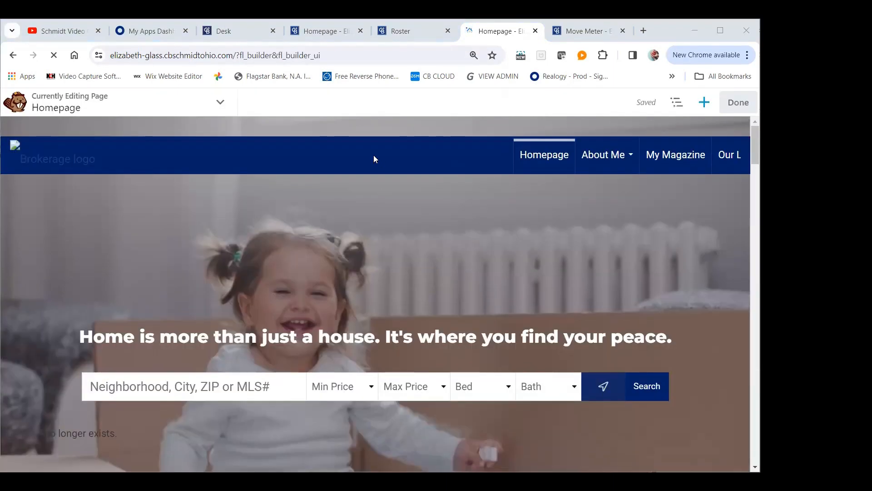
pyautogui.click(705, 104)
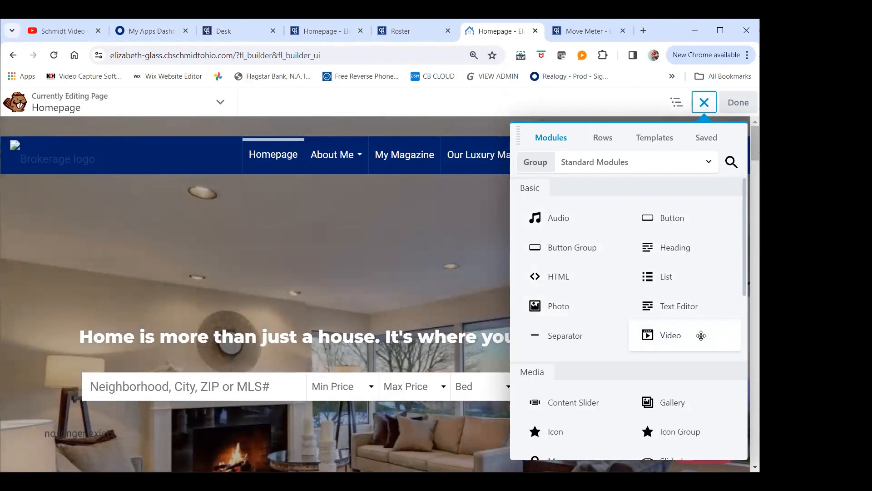
pyautogui.scroll(-1, 716, 307)
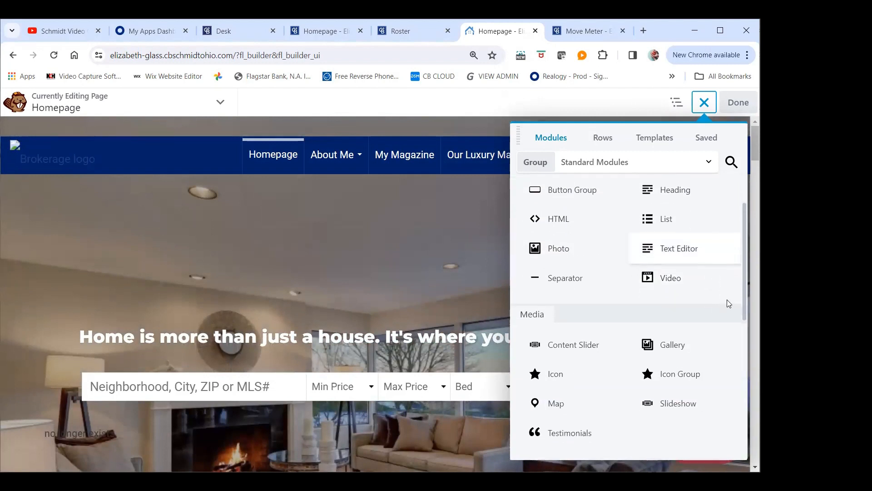
pyautogui.scroll(-2, 727, 304)
pyautogui.scroll(2, 686, 237)
pyautogui.moveTo(573, 437); pyautogui.dragTo(558, 445)
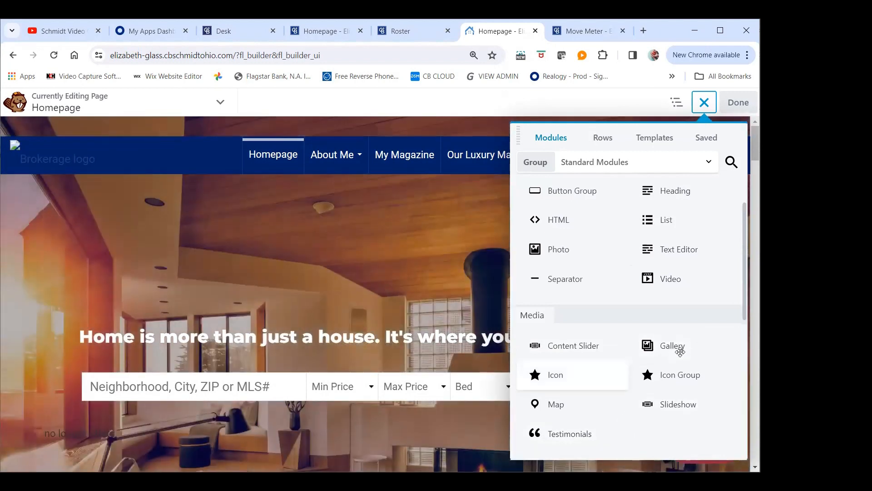
pyautogui.scroll(-3, 668, 407)
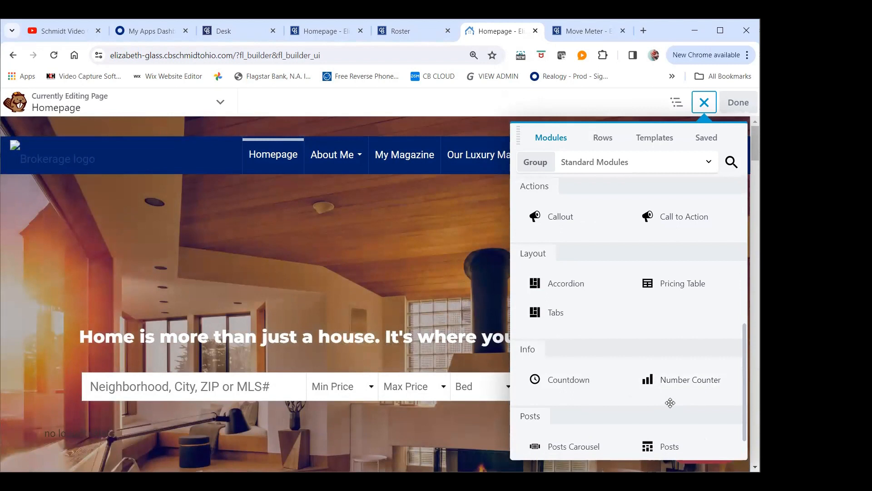
pyautogui.scroll(-1, 670, 403)
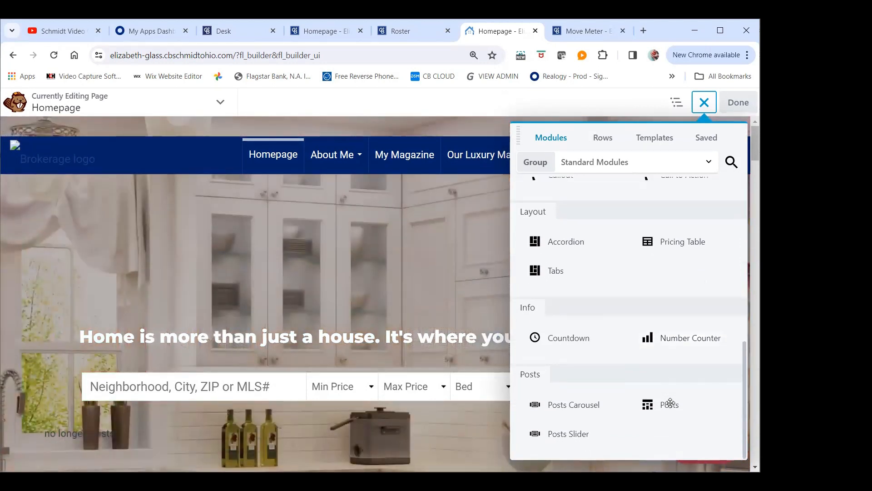
# Switch the module group to Advanced Modules and look through the available content, creative and lead generation modules
pyautogui.click(585, 164)
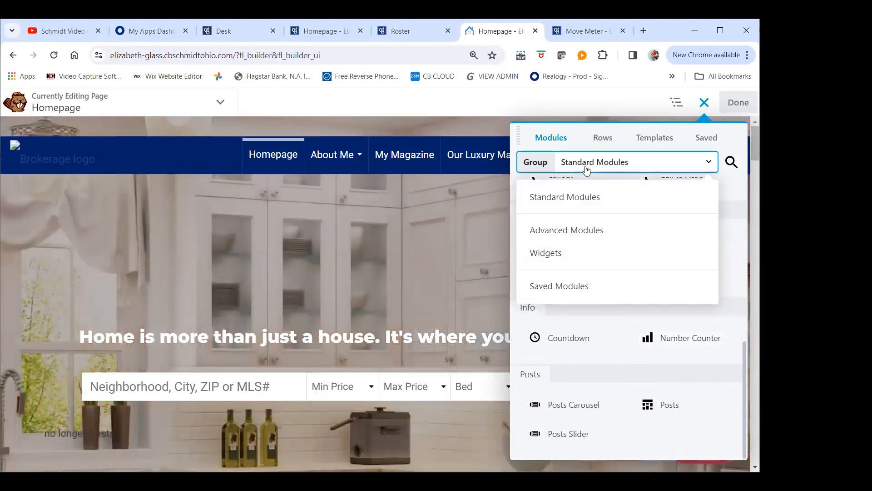
pyautogui.click(556, 230)
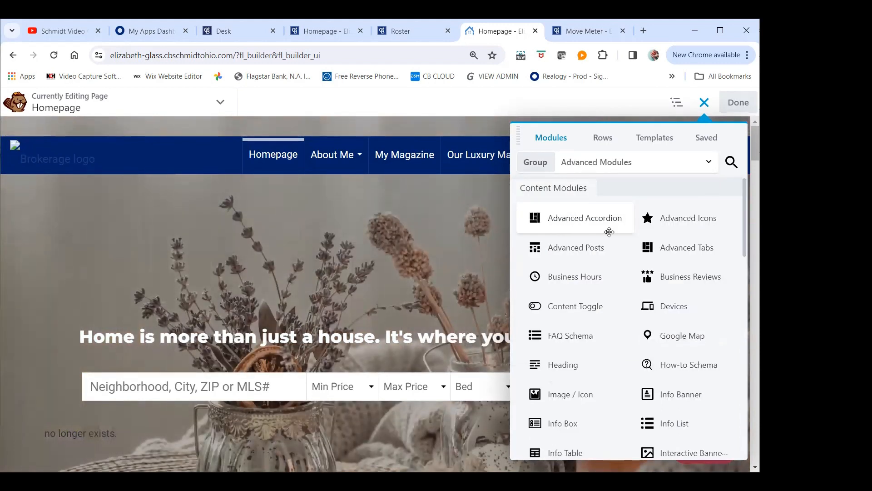
pyautogui.scroll(-4, 695, 403)
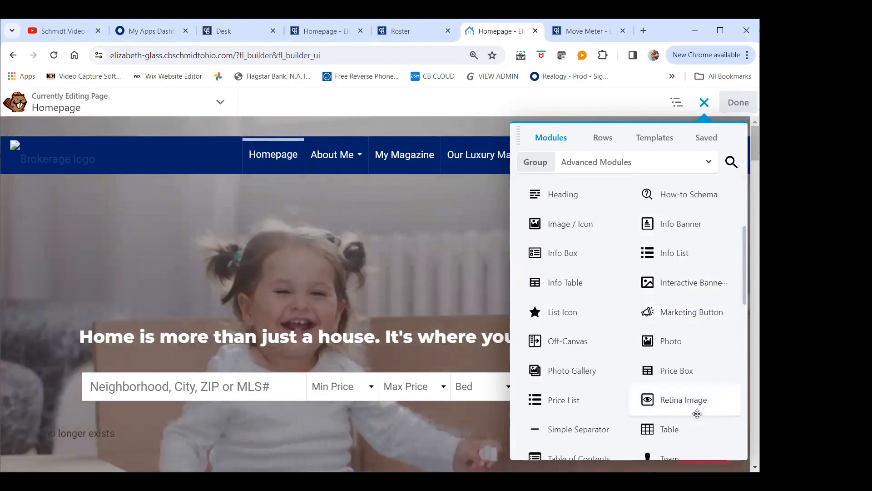
pyautogui.scroll(-5, 694, 404)
pyautogui.scroll(-7, 692, 409)
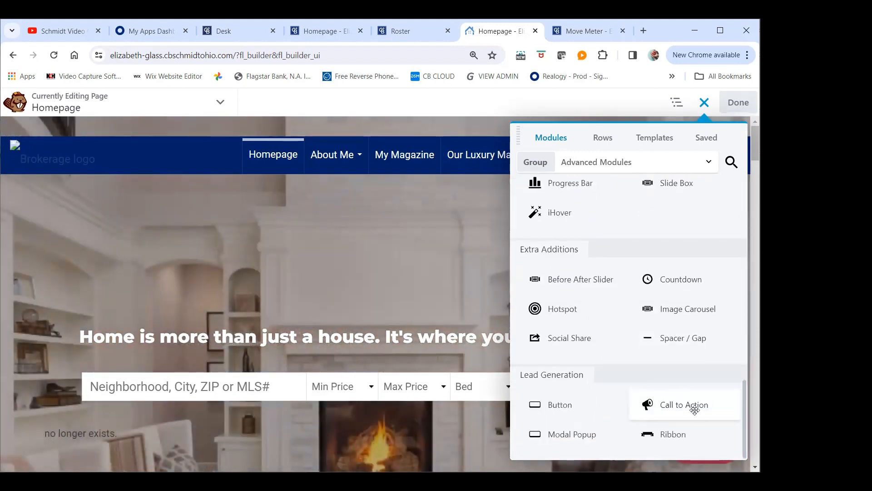
pyautogui.scroll(8, 691, 405)
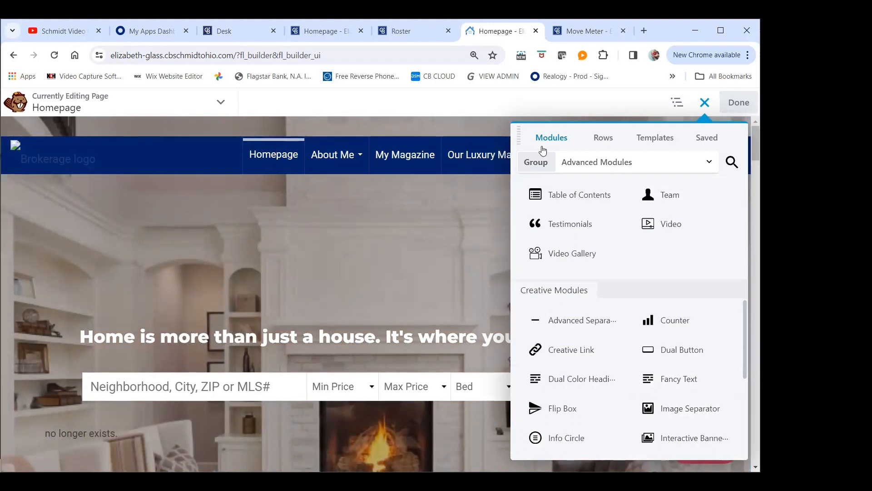
# Review the column layouts available for new rows, then close the content library
pyautogui.click(599, 160)
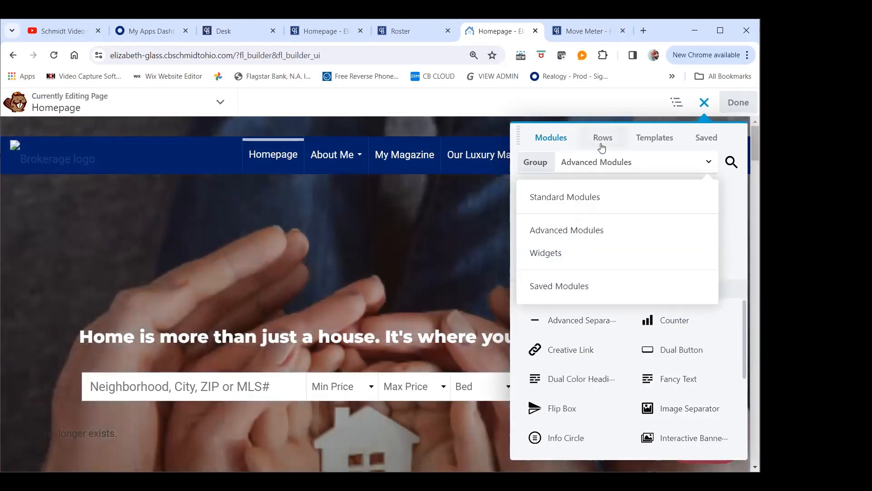
pyautogui.click(602, 141)
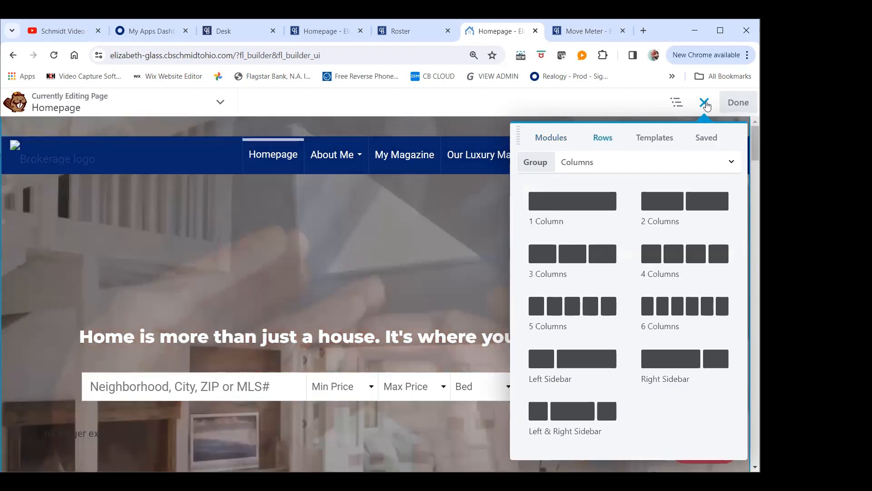
pyautogui.click(704, 103)
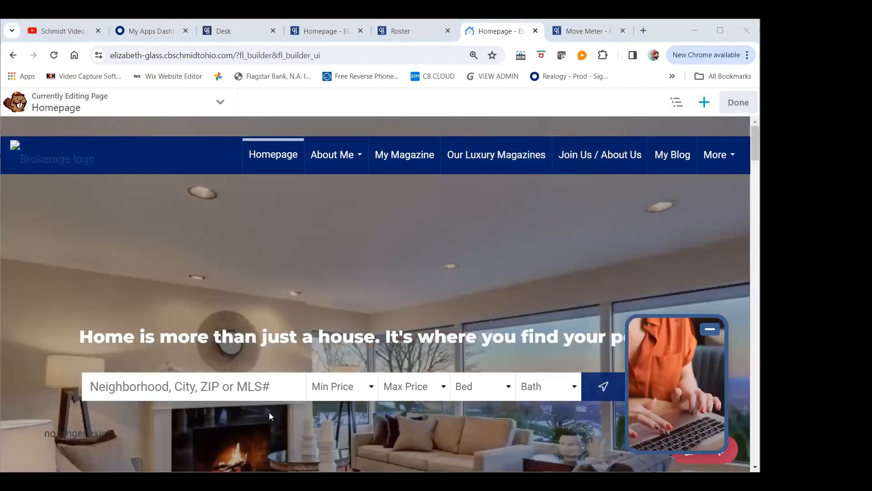
pyautogui.moveTo(253, 408)
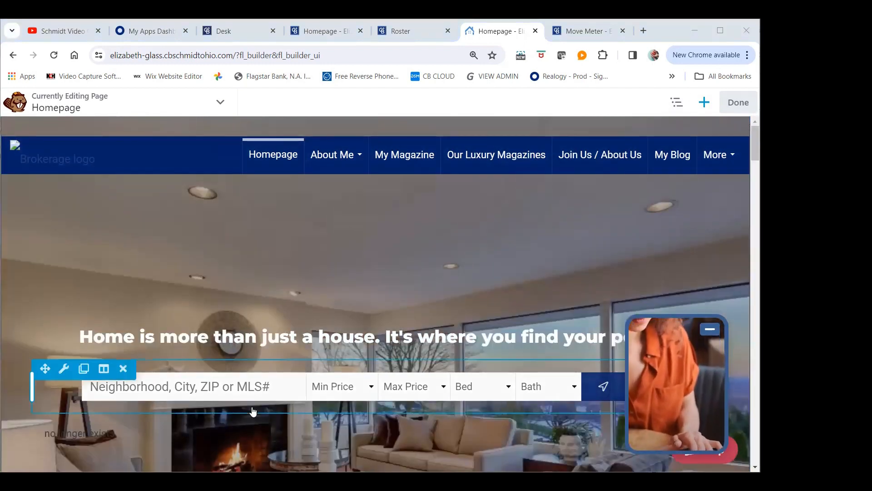